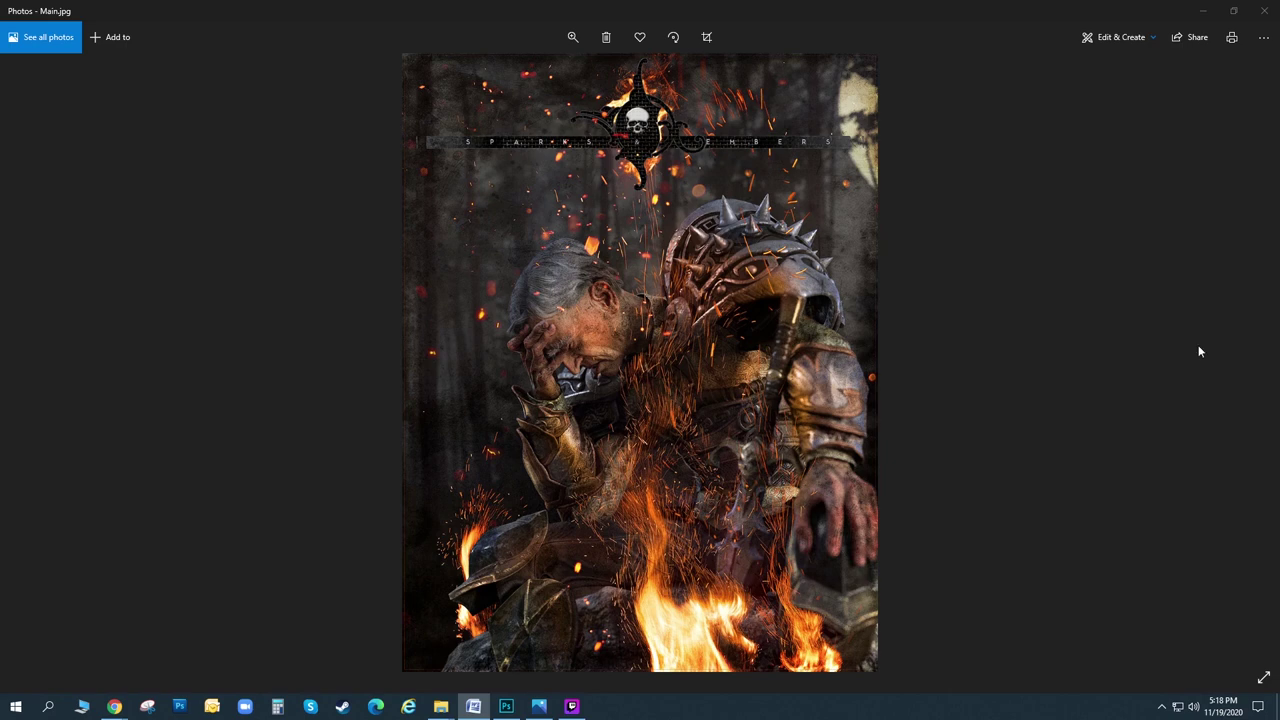
- Page through the sparks promo images in Photos from Main.jpg to POP-UP-8.jpg
{"action": "left_click", "coordinate": [1246, 364]}
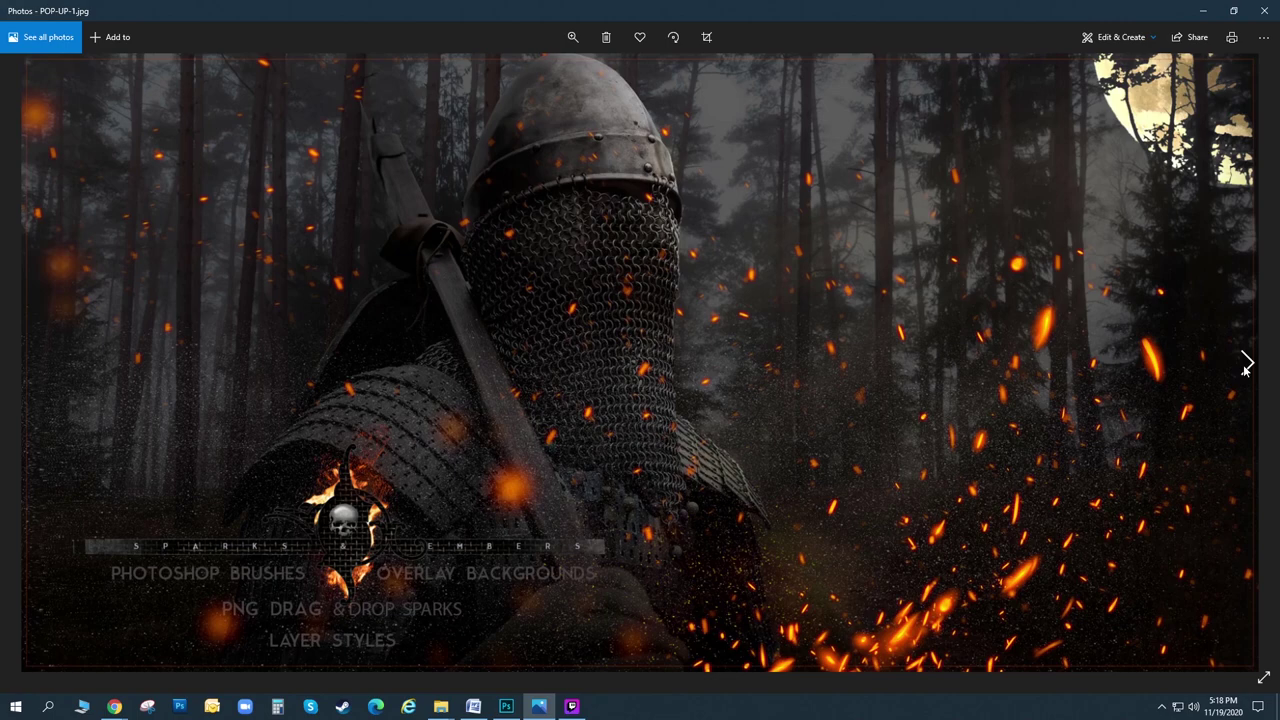
{"action": "left_click", "coordinate": [1246, 364]}
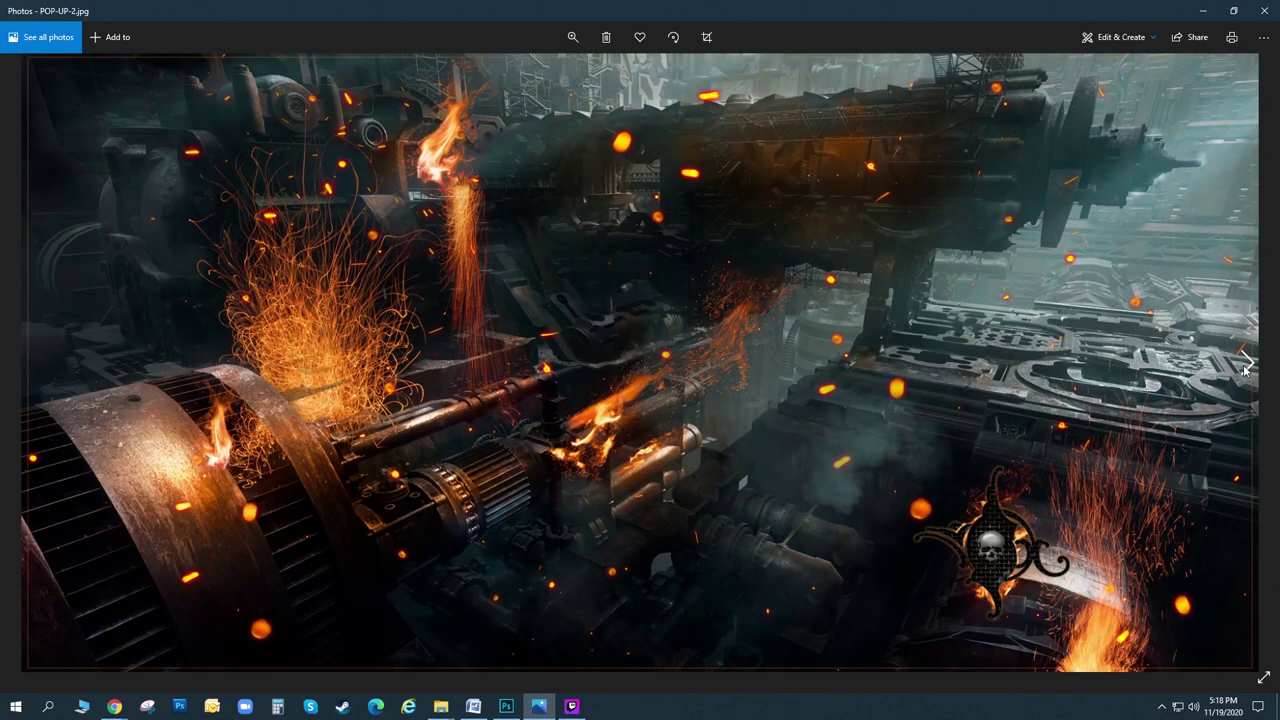
{"action": "left_click", "coordinate": [1246, 366]}
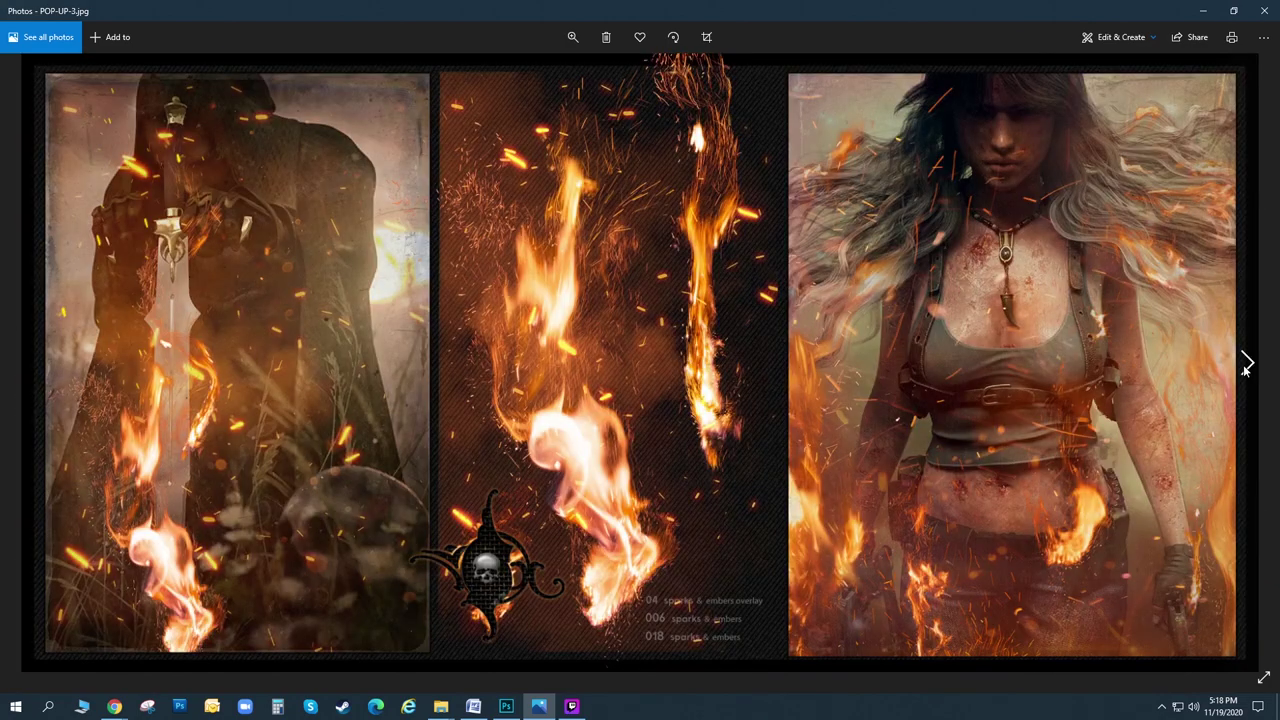
{"action": "left_click", "coordinate": [1246, 366]}
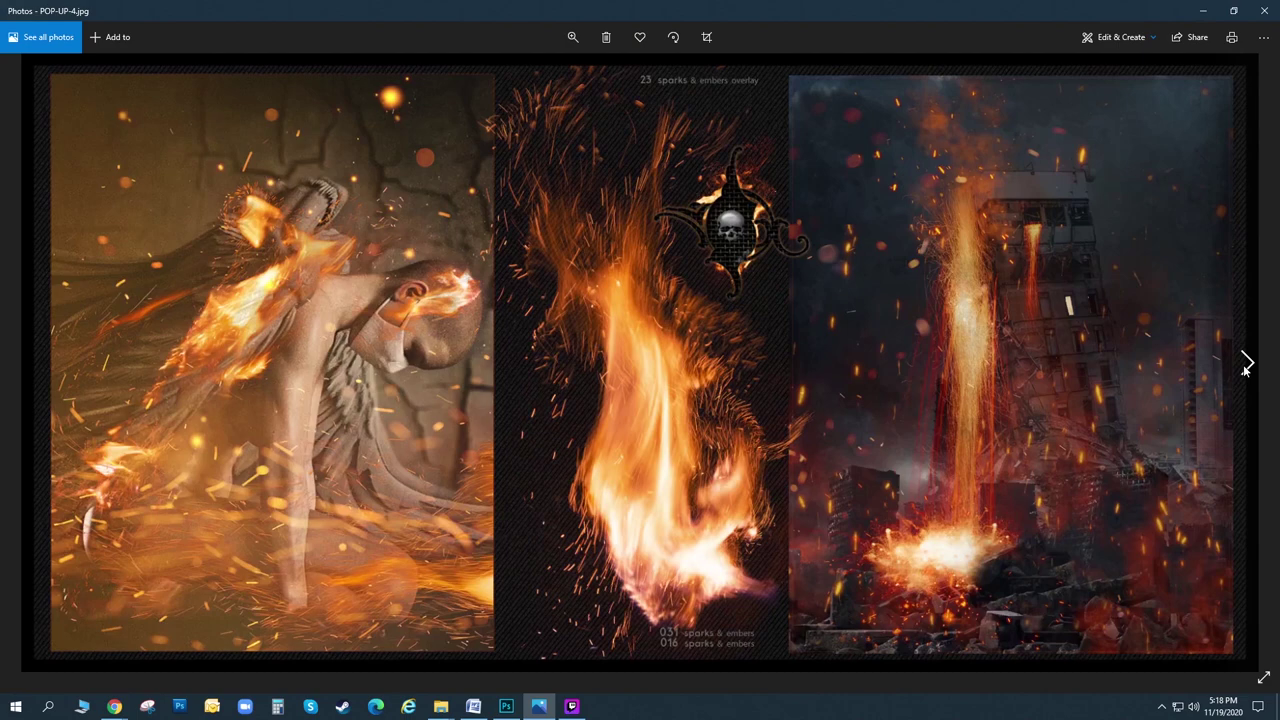
{"action": "left_click", "coordinate": [1246, 366]}
{"action": "left_click", "coordinate": [1246, 366]}
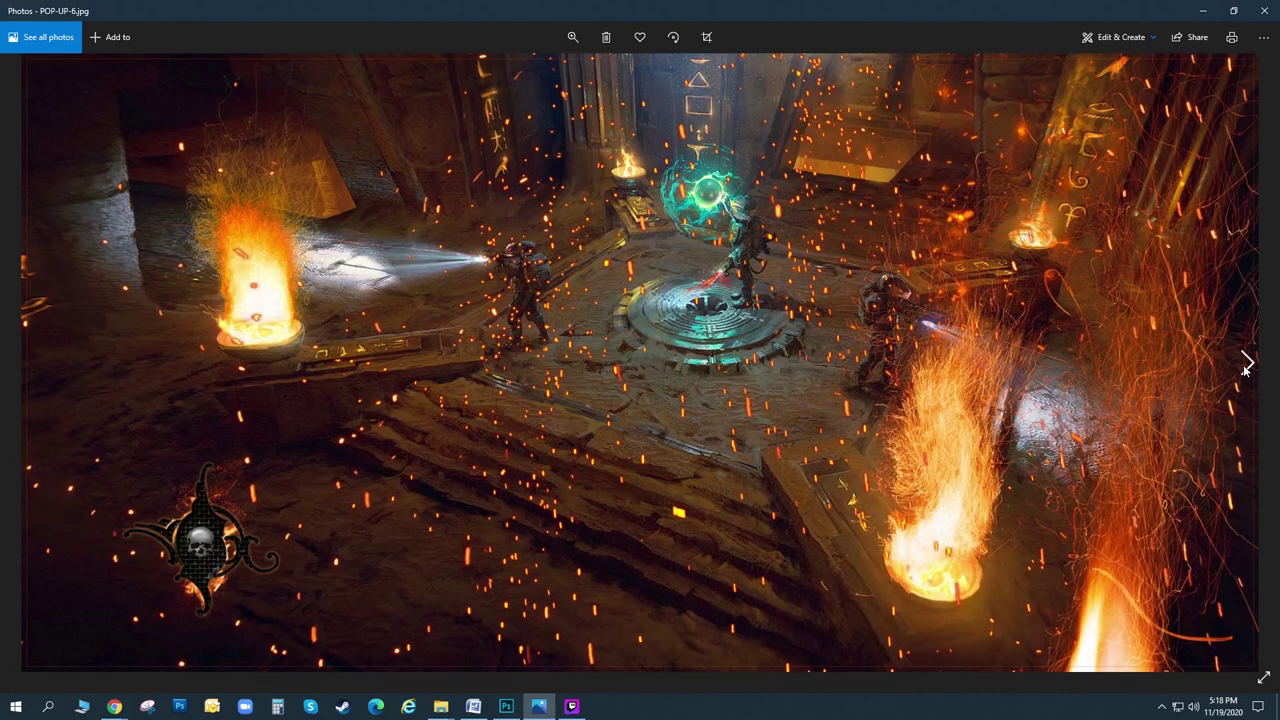
{"action": "left_click", "coordinate": [1246, 366]}
{"action": "left_click", "coordinate": [1246, 366]}
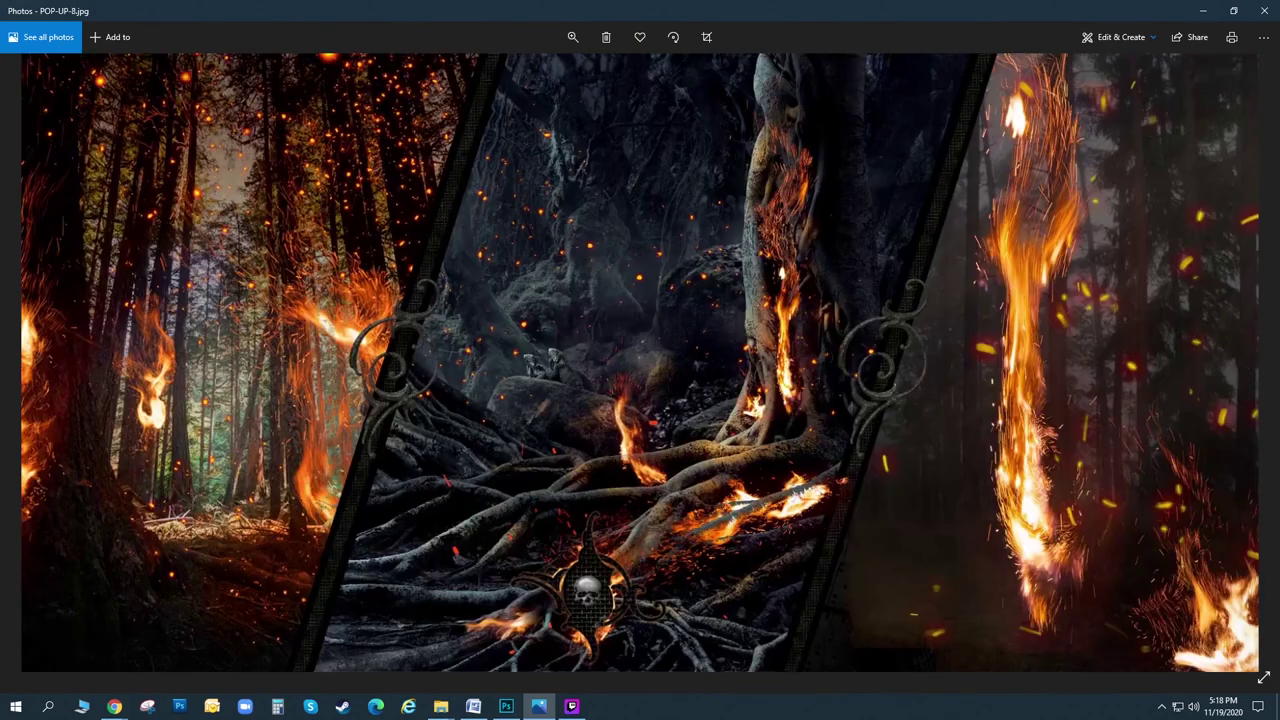
{"action": "key", "text": "alt+Tab"}
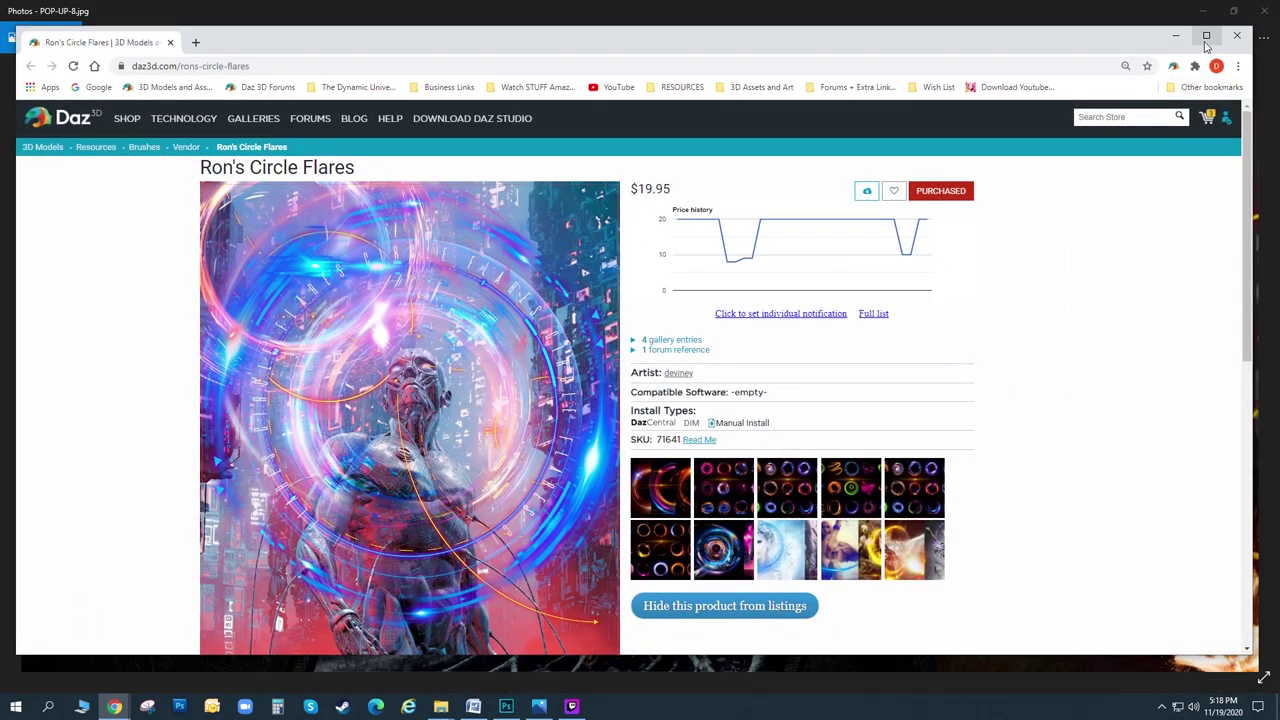
- Download the Ron's Circle Flares zip from the Daz 3D Product Library, then close the store window
{"action": "left_click", "coordinate": [1206, 35]}
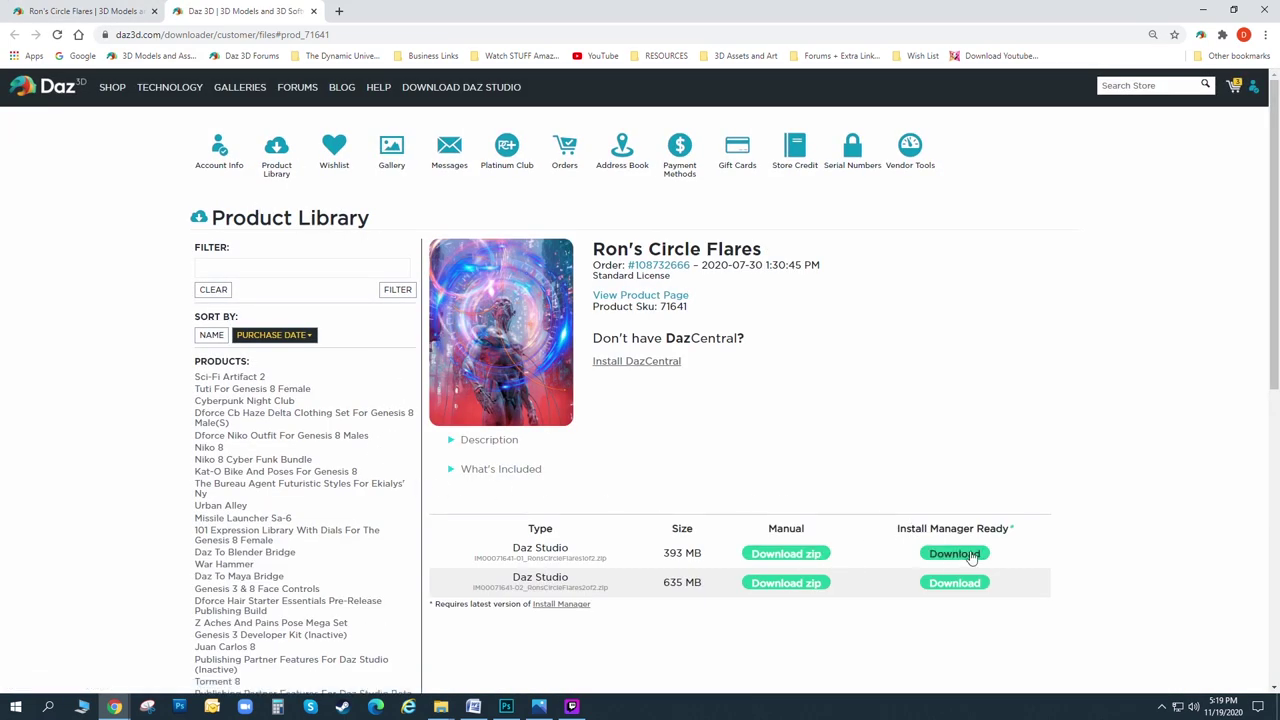
{"action": "left_click", "coordinate": [797, 558]}
{"action": "left_click_drag", "start_coordinate": [590, 14], "coordinate": [1279, 132]}
{"action": "key", "text": "super+Down"}
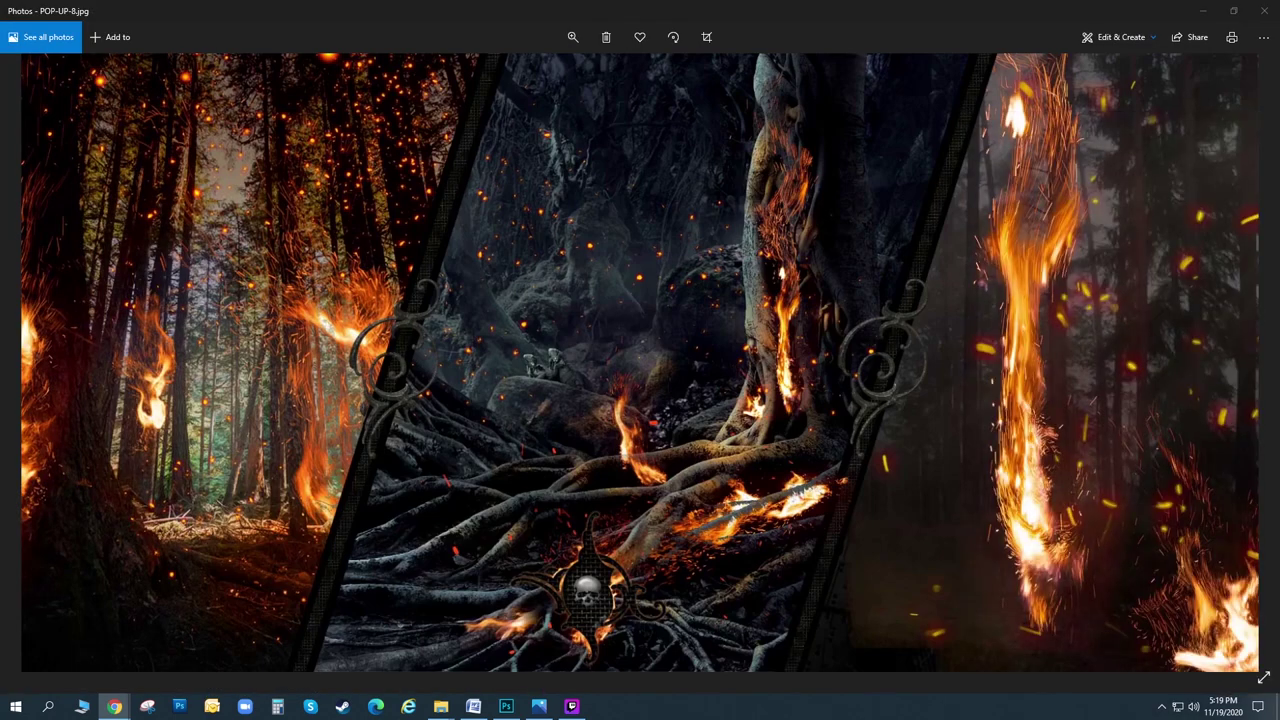
- Open the extracted Ron's Sparks and Embers folder and its spark .PNG images folder
{"action": "left_click", "coordinate": [441, 706]}
{"action": "left_click", "coordinate": [540, 640]}
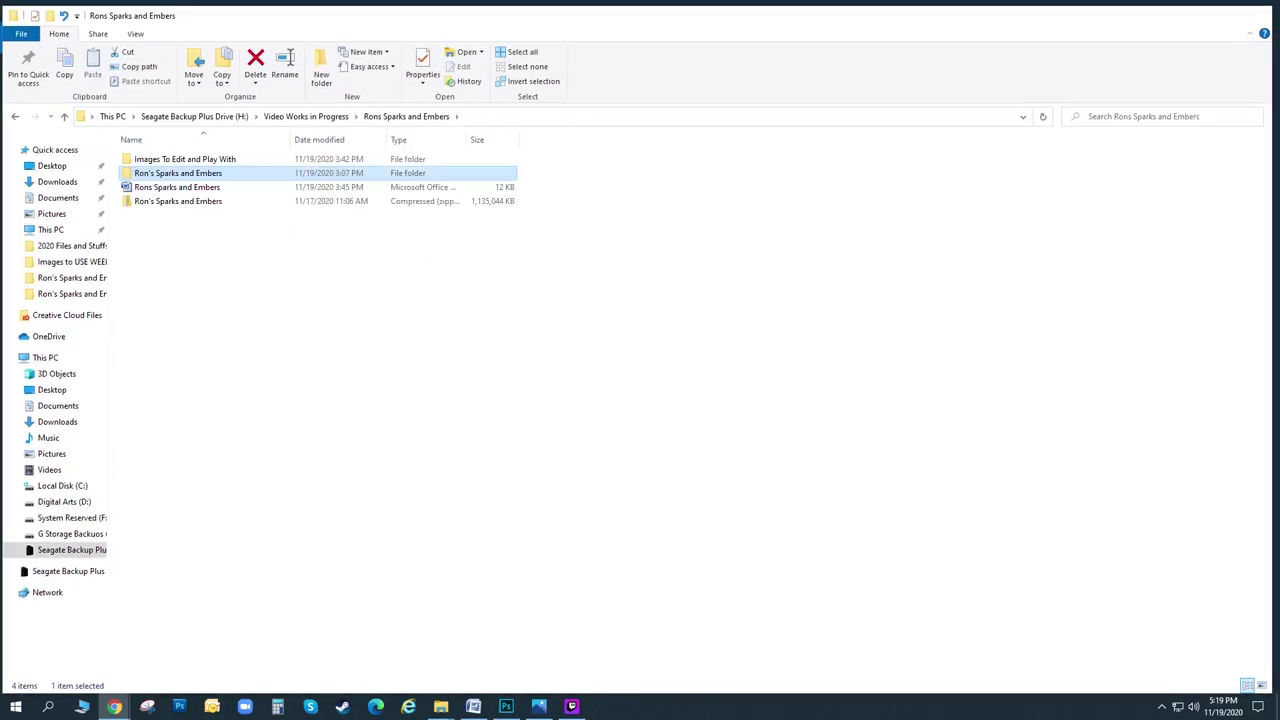
{"action": "left_click", "coordinate": [186, 204]}
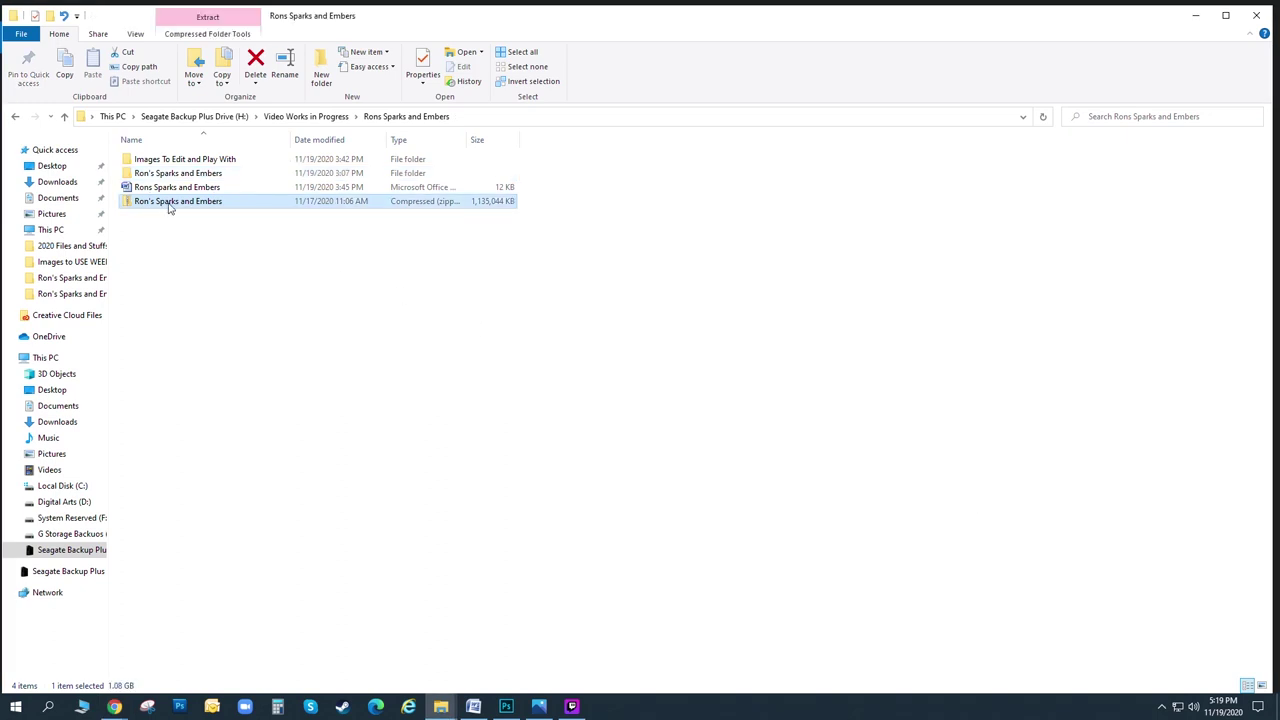
{"action": "double_click", "coordinate": [178, 174]}
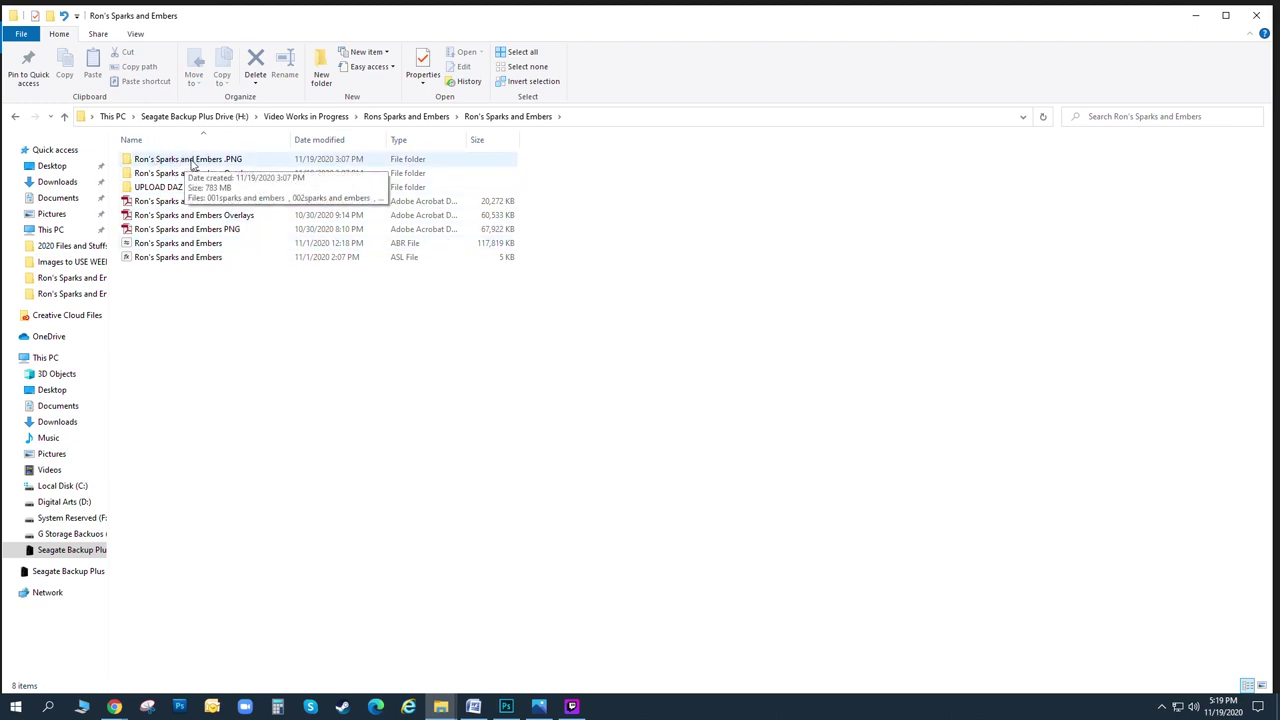
{"action": "double_click", "coordinate": [211, 162]}
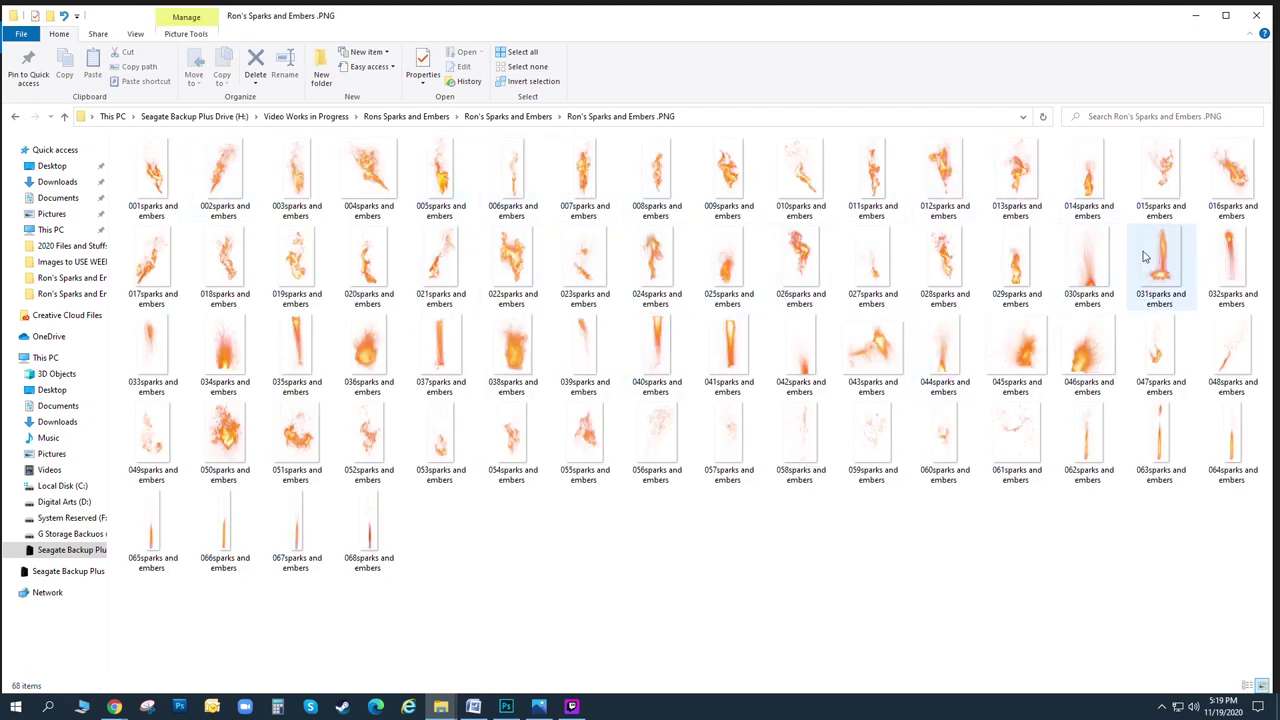
- View the first image in the Overlays folder full screen, then return to the pack folder
{"action": "left_click", "coordinate": [515, 118]}
{"action": "left_click", "coordinate": [197, 178]}
{"action": "double_click", "coordinate": [197, 178]}
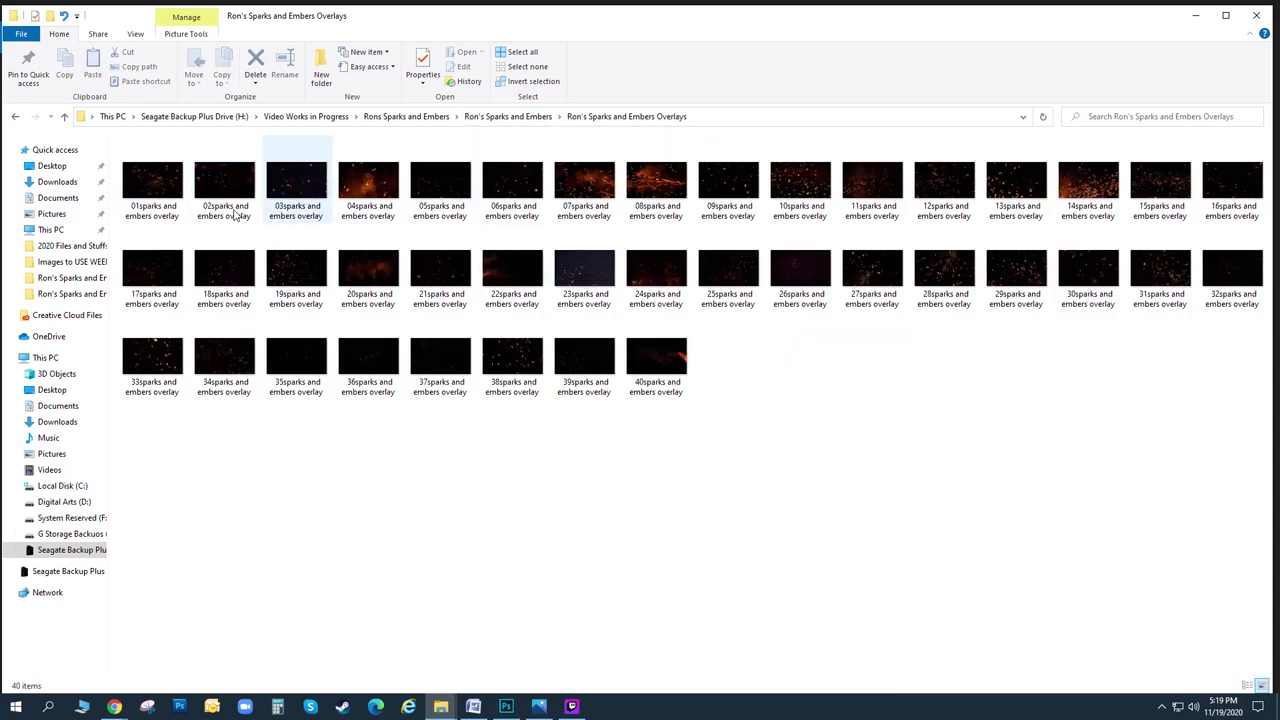
{"action": "right_click", "coordinate": [165, 192]}
{"action": "left_click", "coordinate": [145, 196]}
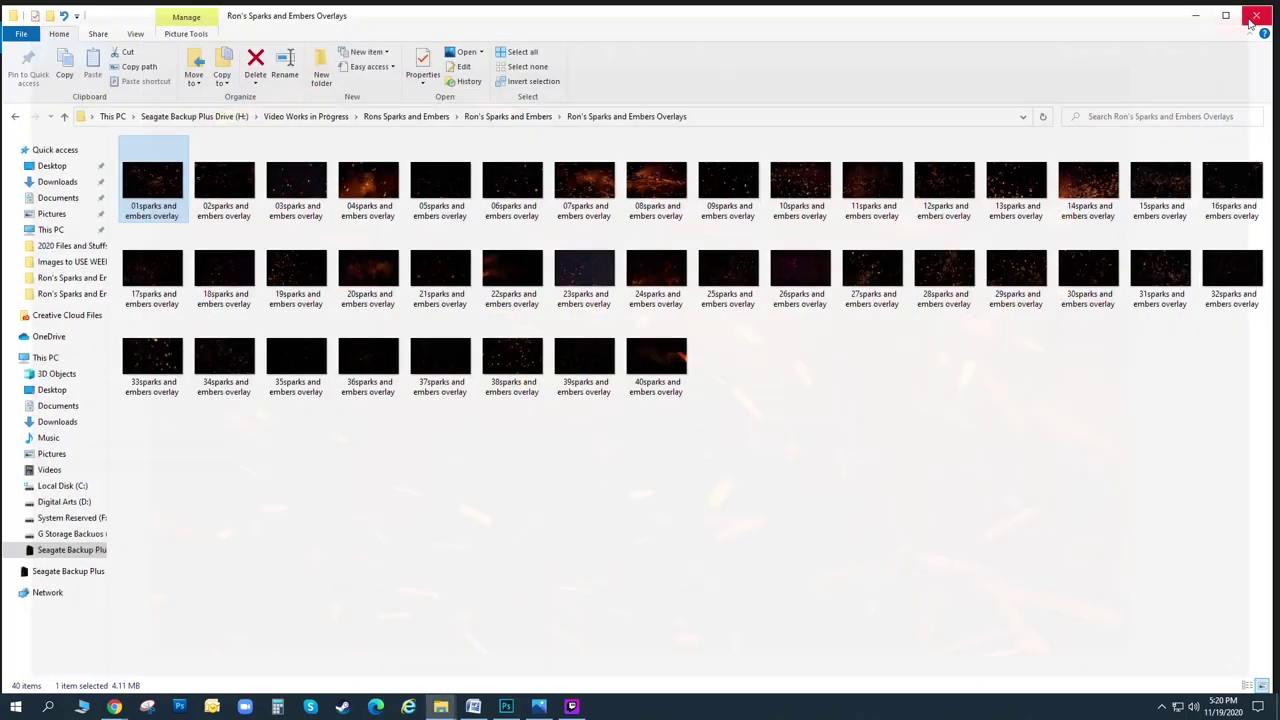
{"action": "left_click", "coordinate": [492, 118]}
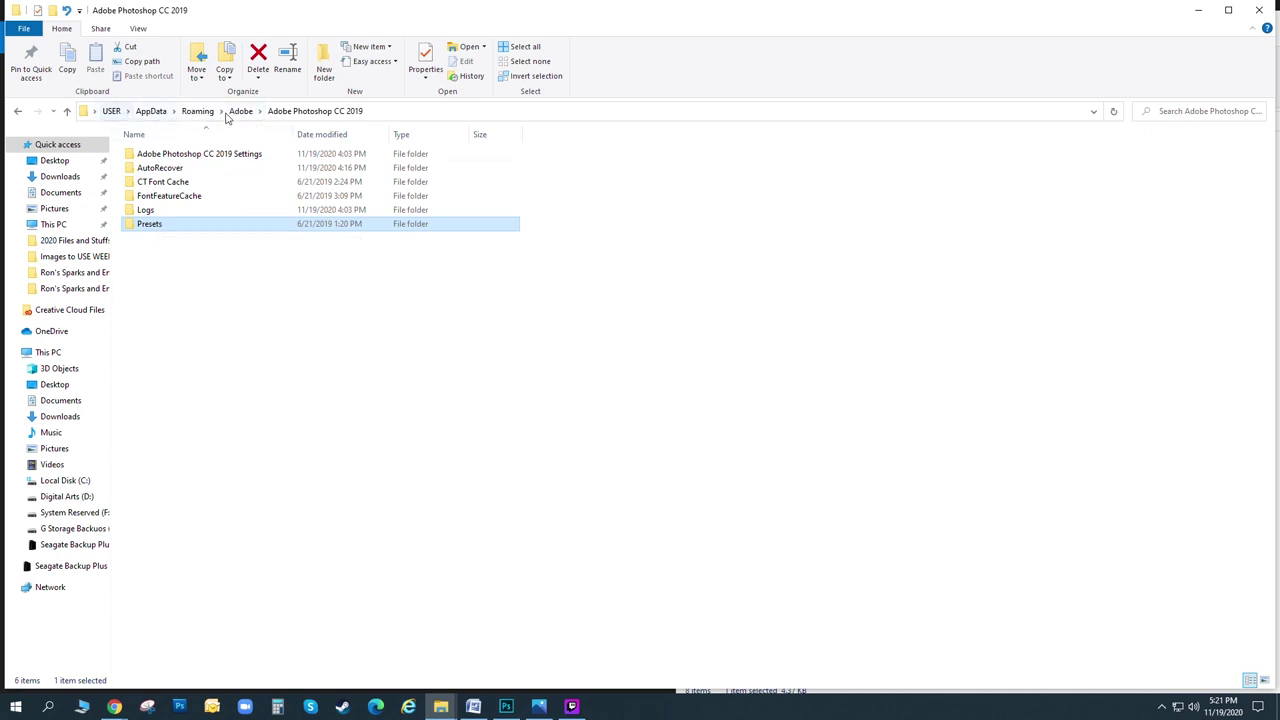
- Open the Presets folder inside Adobe Photoshop CC 2019's AppData folder
{"action": "right_click", "coordinate": [160, 229]}
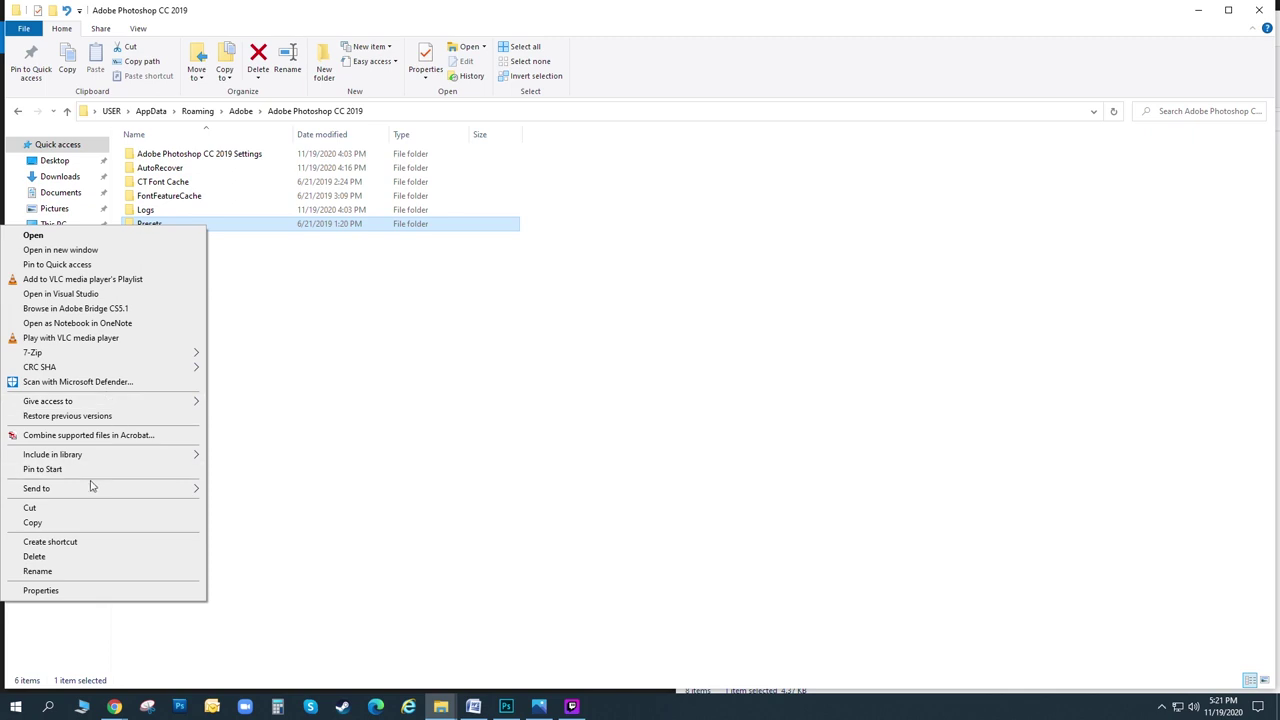
{"action": "mouse_move", "coordinate": [87, 491]}
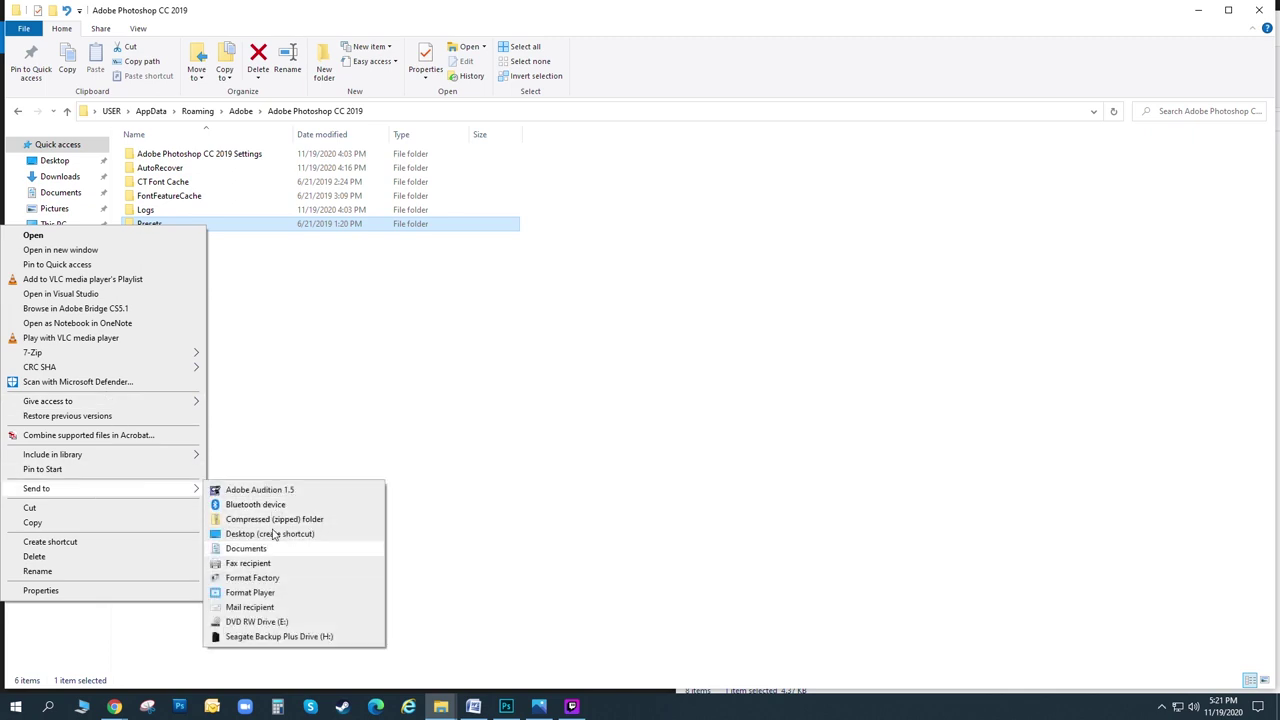
{"action": "right_click", "coordinate": [313, 286]}
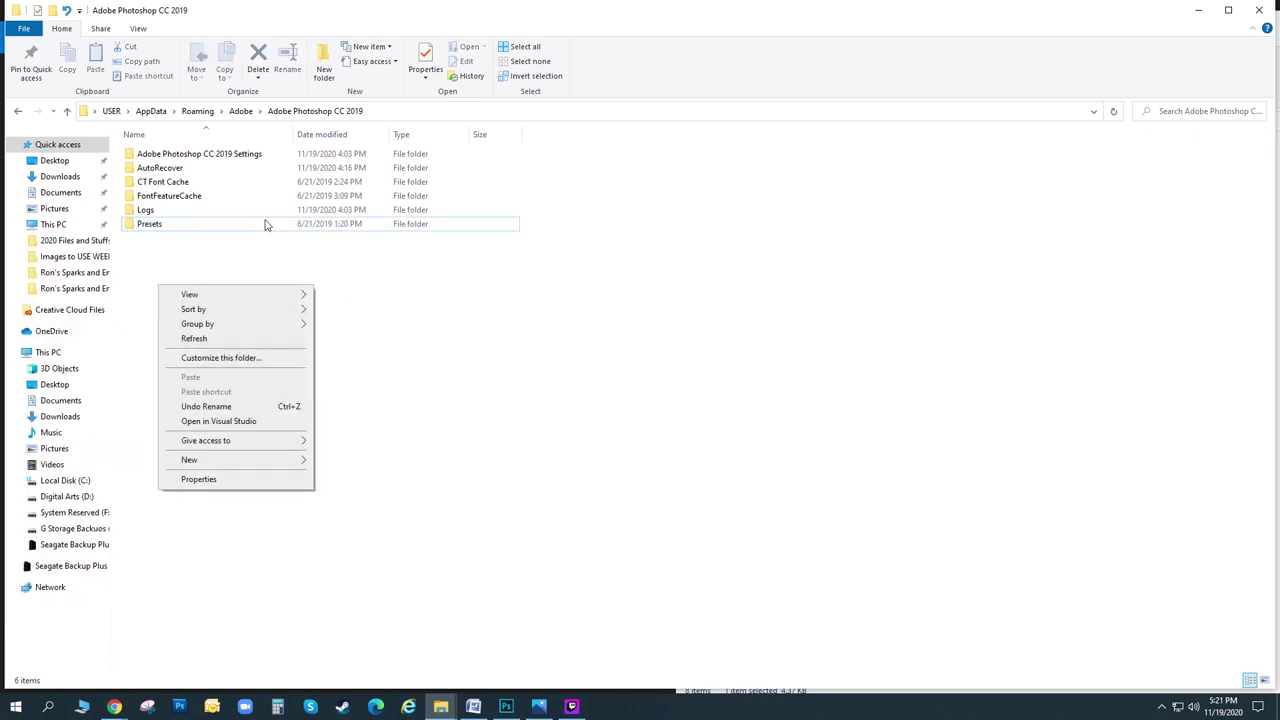
{"action": "left_click", "coordinate": [340, 261]}
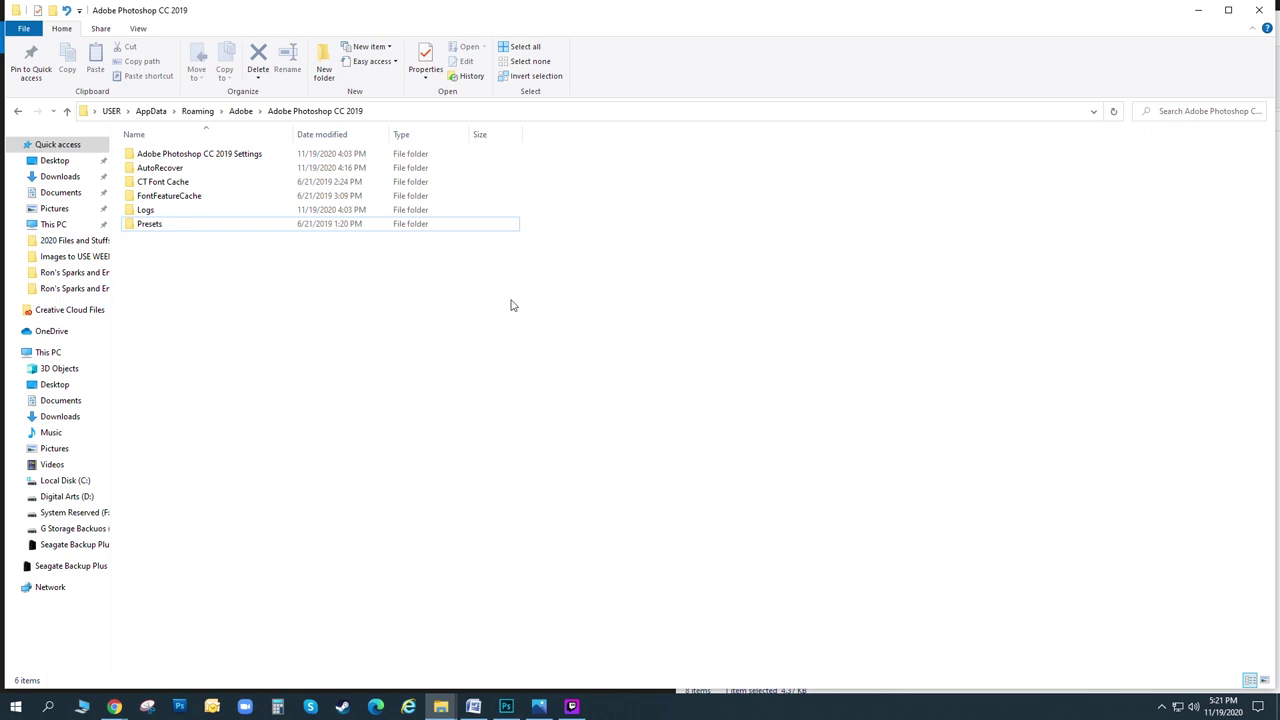
{"action": "double_click", "coordinate": [168, 229]}
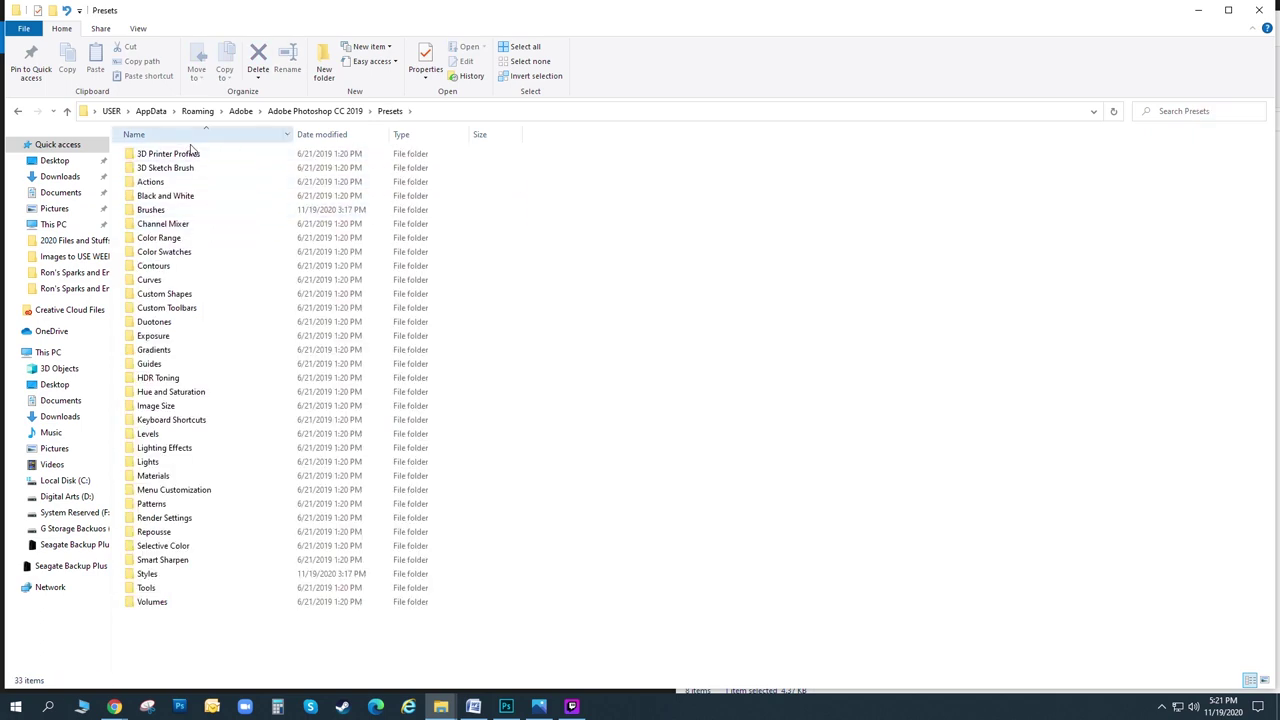
- Narrow the Presets window beside the pack folder and locate the pack's ABR brush and ASL styles files
{"action": "left_click", "coordinate": [195, 213]}
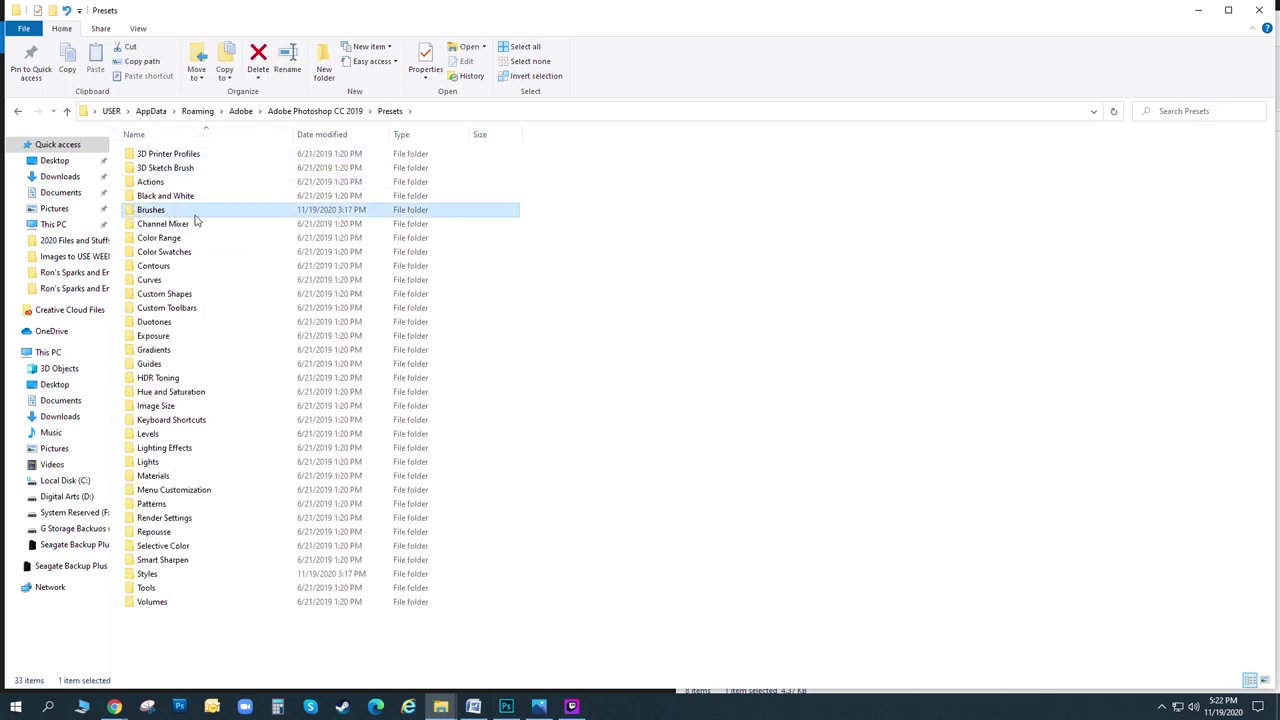
{"action": "left_click", "coordinate": [158, 575]}
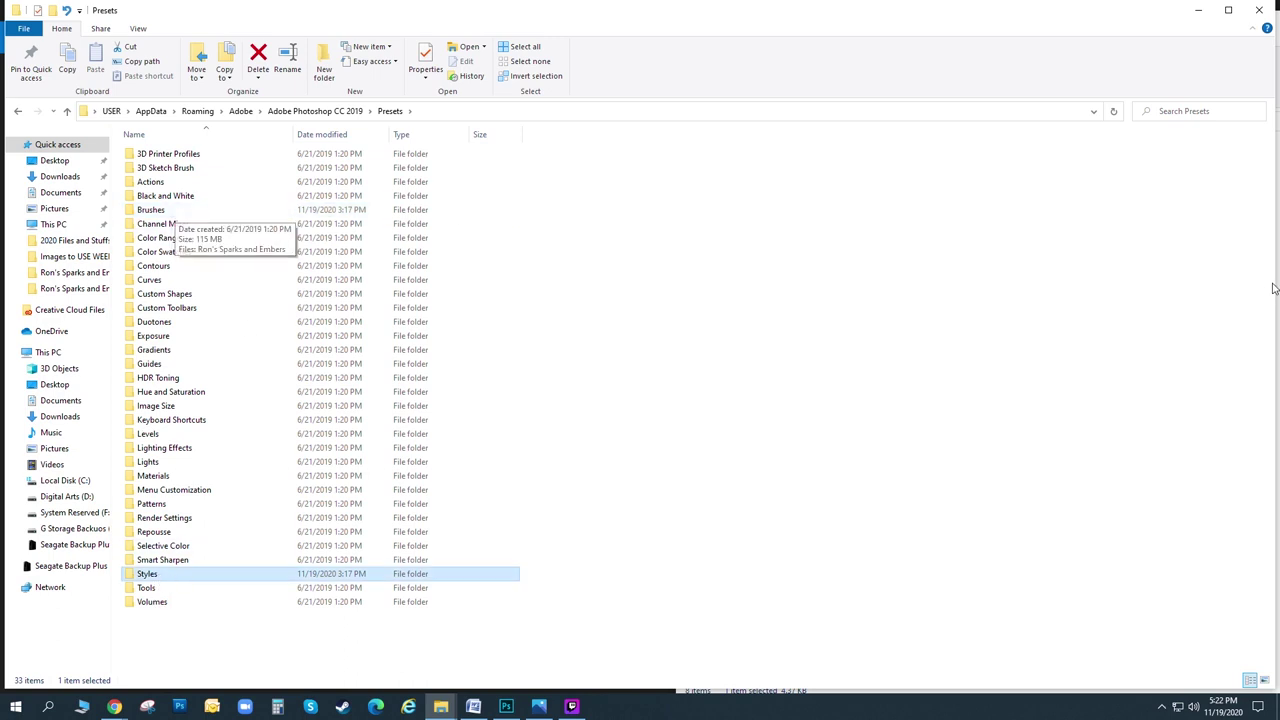
{"action": "left_click_drag", "start_coordinate": [1272, 292], "coordinate": [706, 263]}
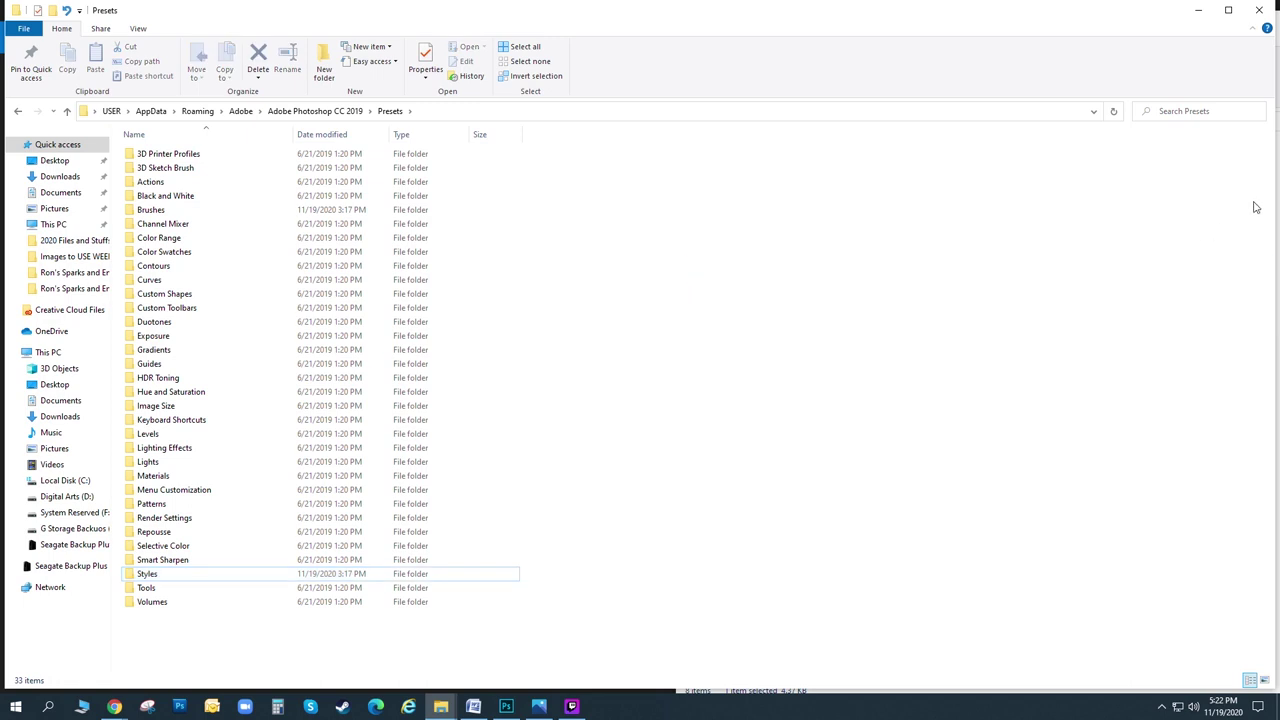
{"action": "left_click_drag", "start_coordinate": [1272, 100], "coordinate": [674, 100]}
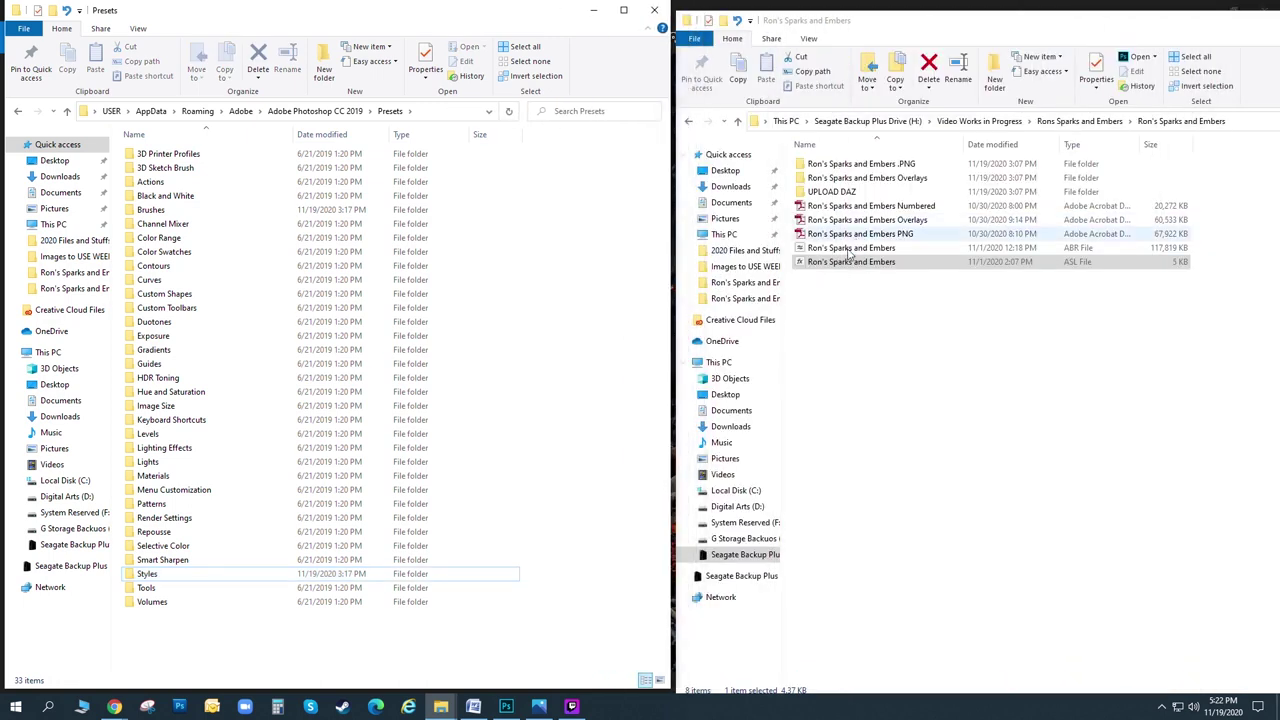
{"action": "left_click", "coordinate": [982, 250]}
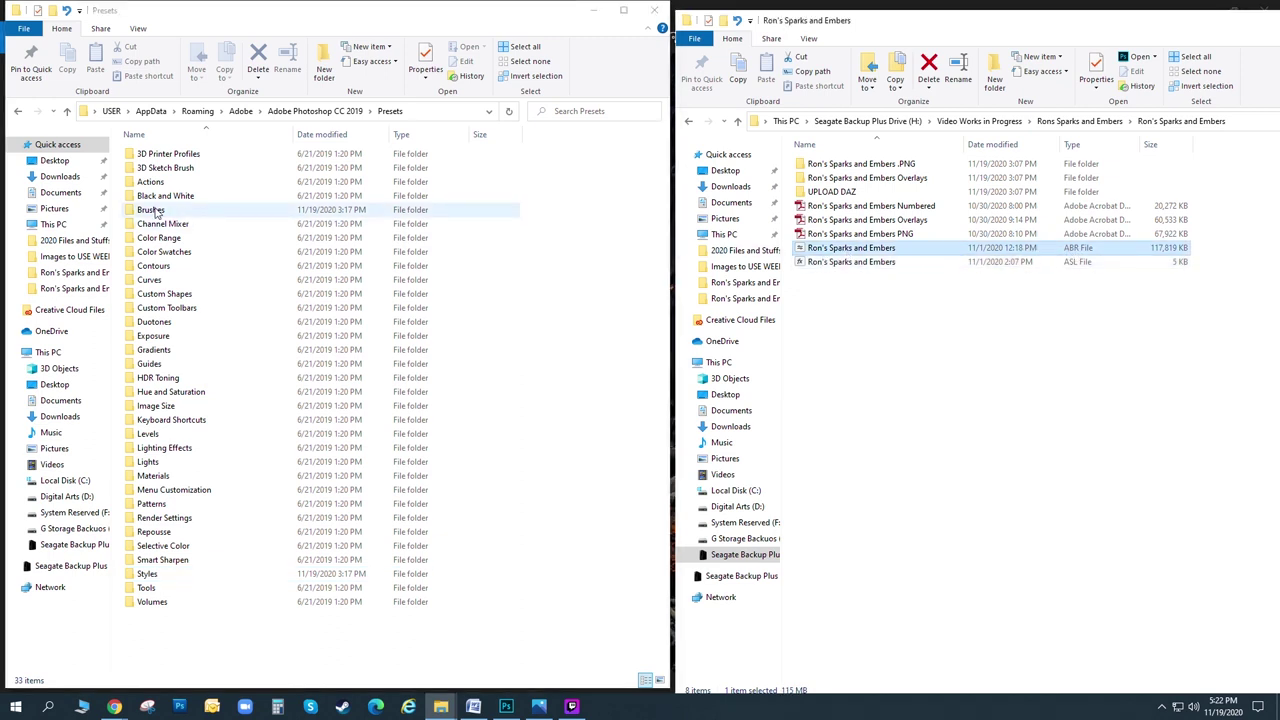
{"action": "left_click", "coordinate": [858, 262]}
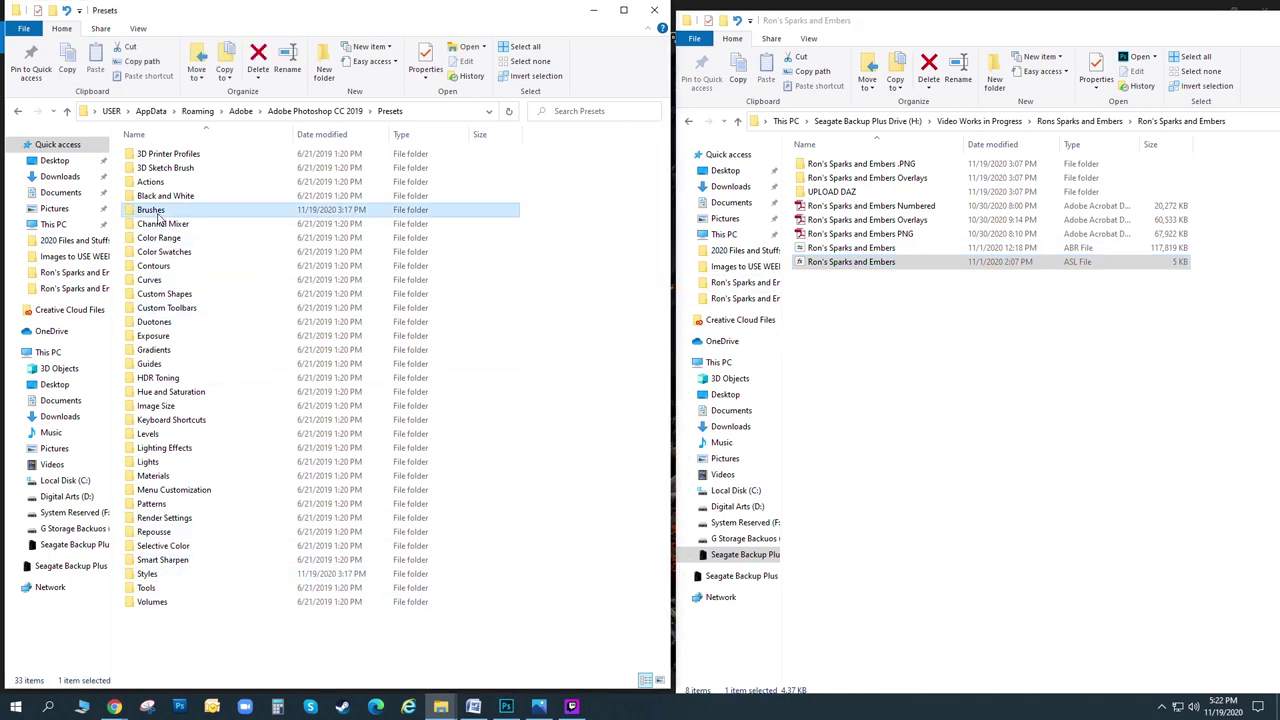
{"action": "key", "text": "alt+Tab"}
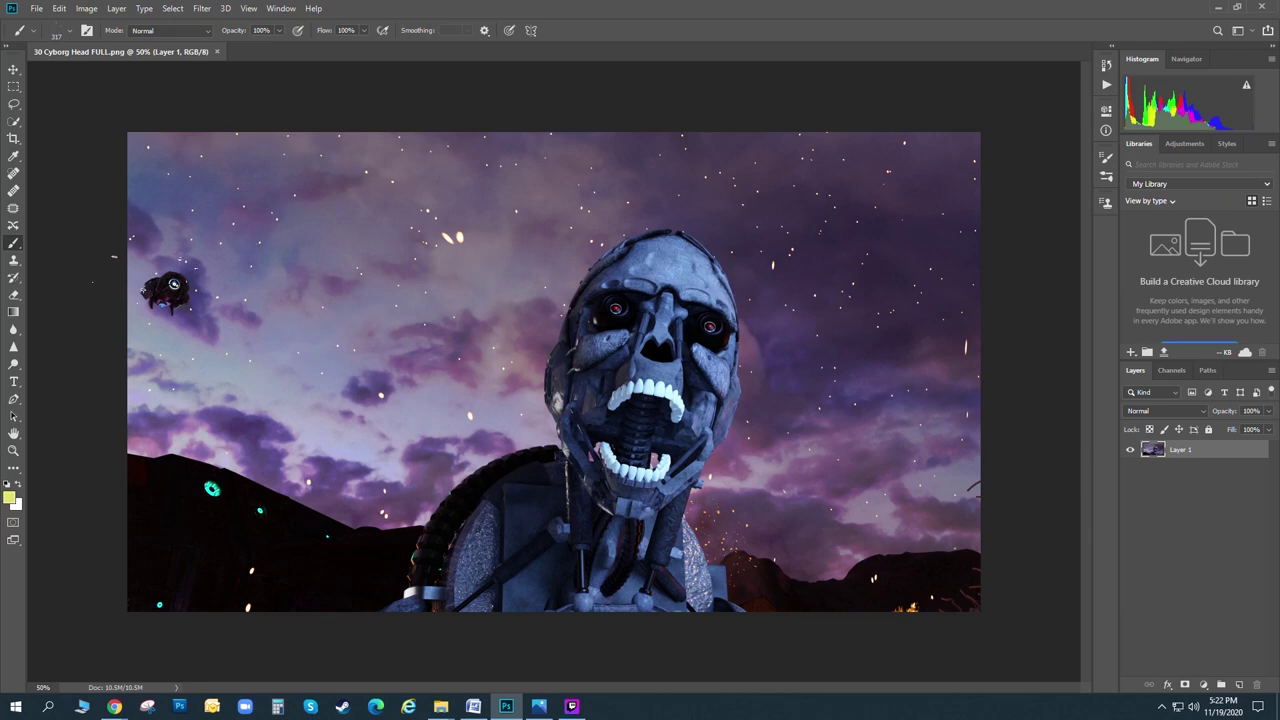
- Add a new blank layer named Brushes above Layer 1 in 30 Cyborg Head FULL.png
{"action": "left_click", "coordinate": [116, 8]}
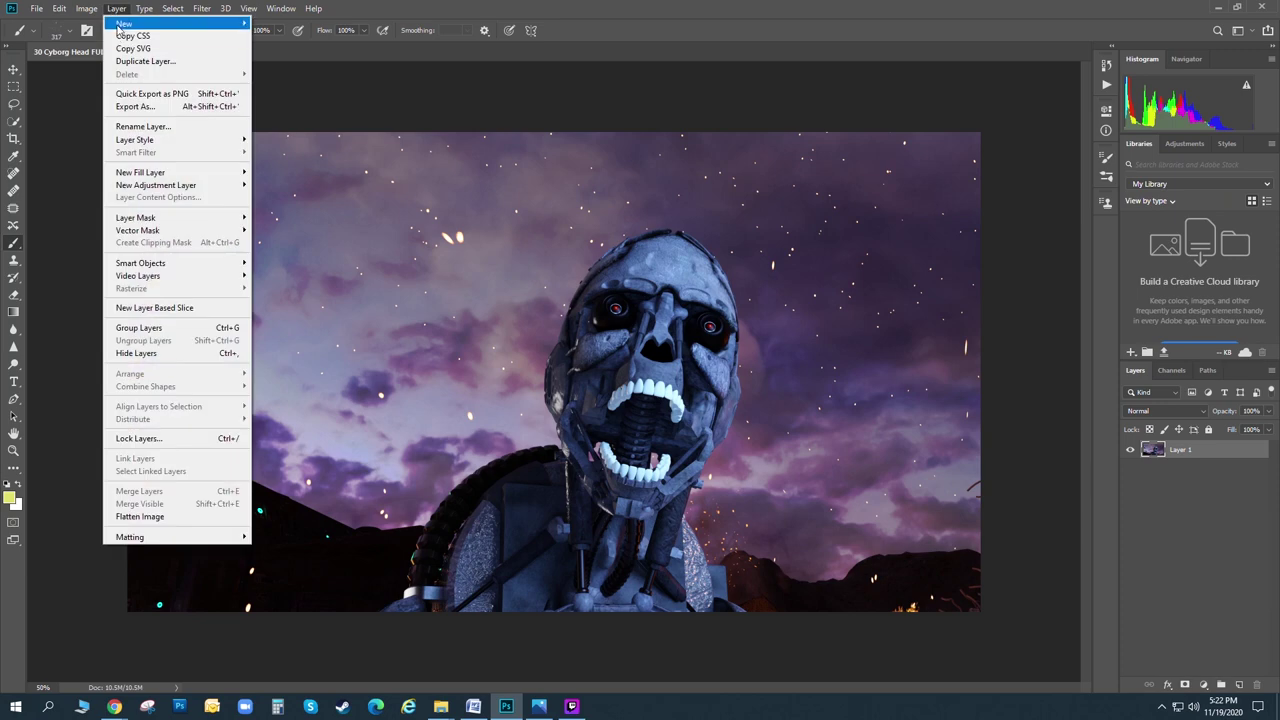
{"action": "mouse_move", "coordinate": [147, 28]}
{"action": "left_click", "coordinate": [279, 25]}
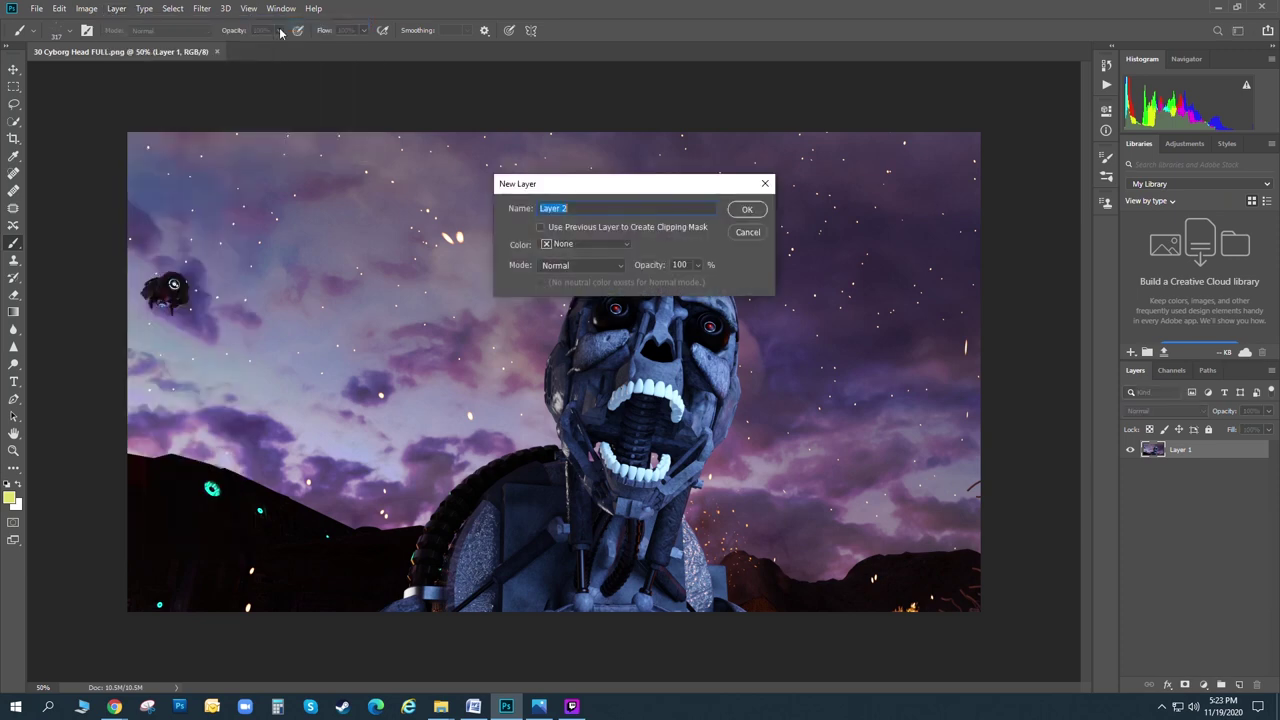
{"action": "type", "text": "Brushes"}
{"action": "key", "text": "Return"}
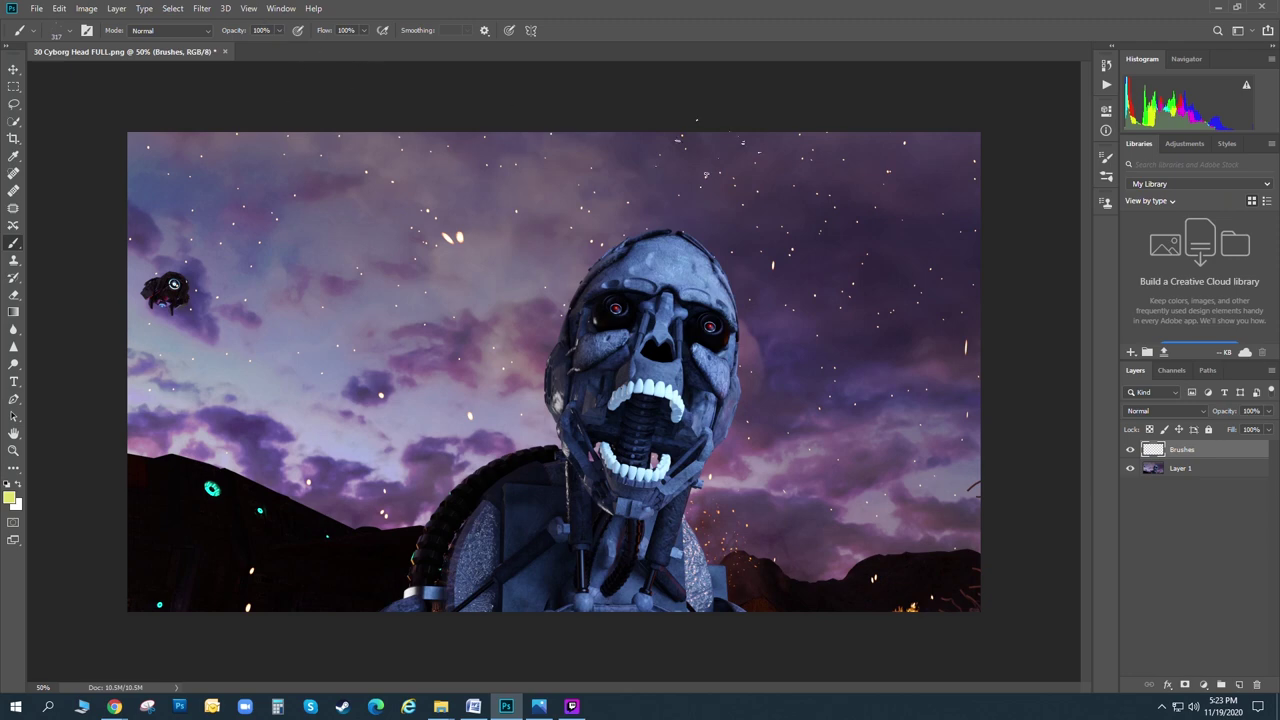
- Open the Brushes panel and list the brushes with names and stroke previews
{"action": "left_click", "coordinate": [281, 12]}
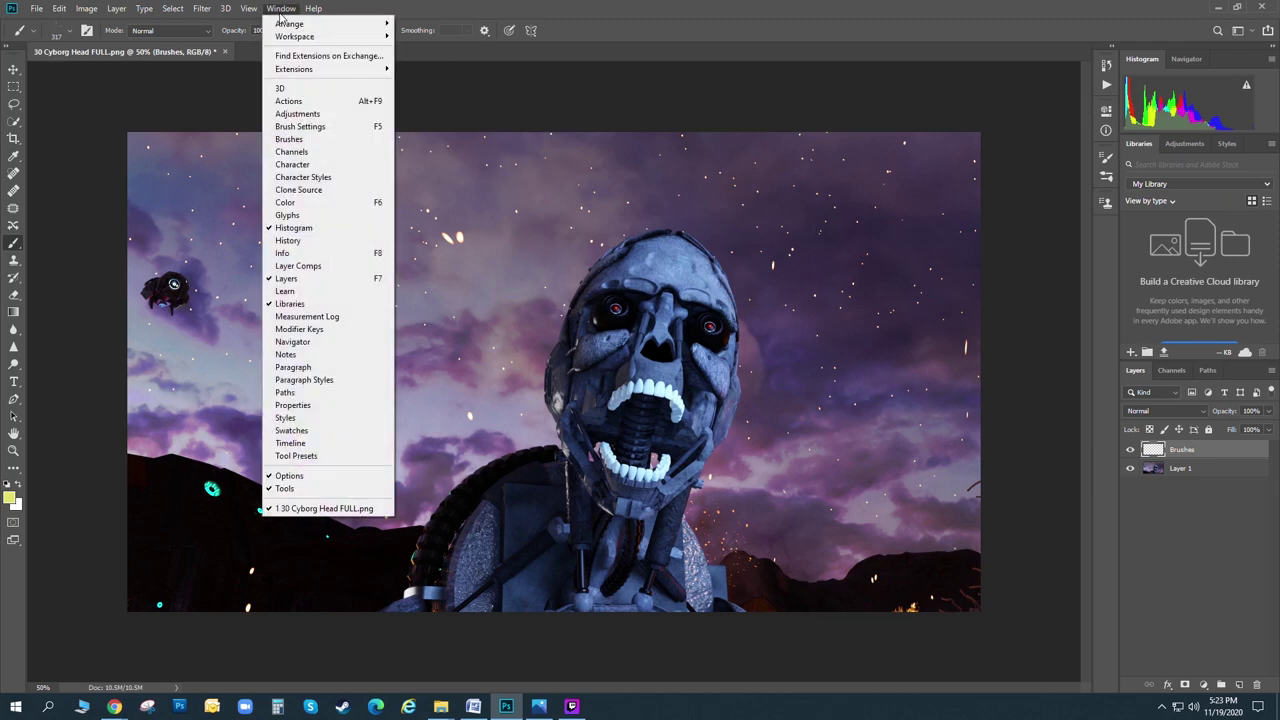
{"action": "left_click", "coordinate": [321, 142]}
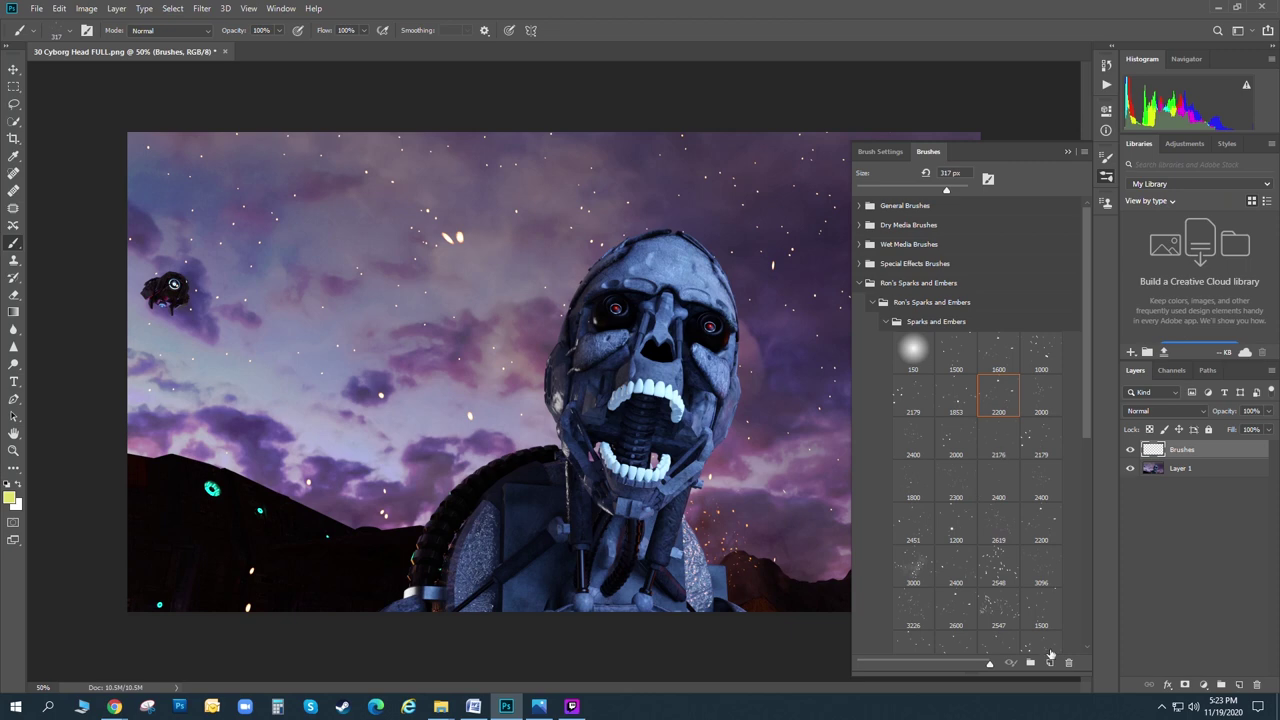
{"action": "mouse_move", "coordinate": [990, 668]}
{"action": "left_mouse_down"}
{"action": "mouse_move", "coordinate": [923, 670]}
{"action": "mouse_move", "coordinate": [997, 659]}
{"action": "left_mouse_up"}
{"action": "left_click", "coordinate": [1084, 152]}
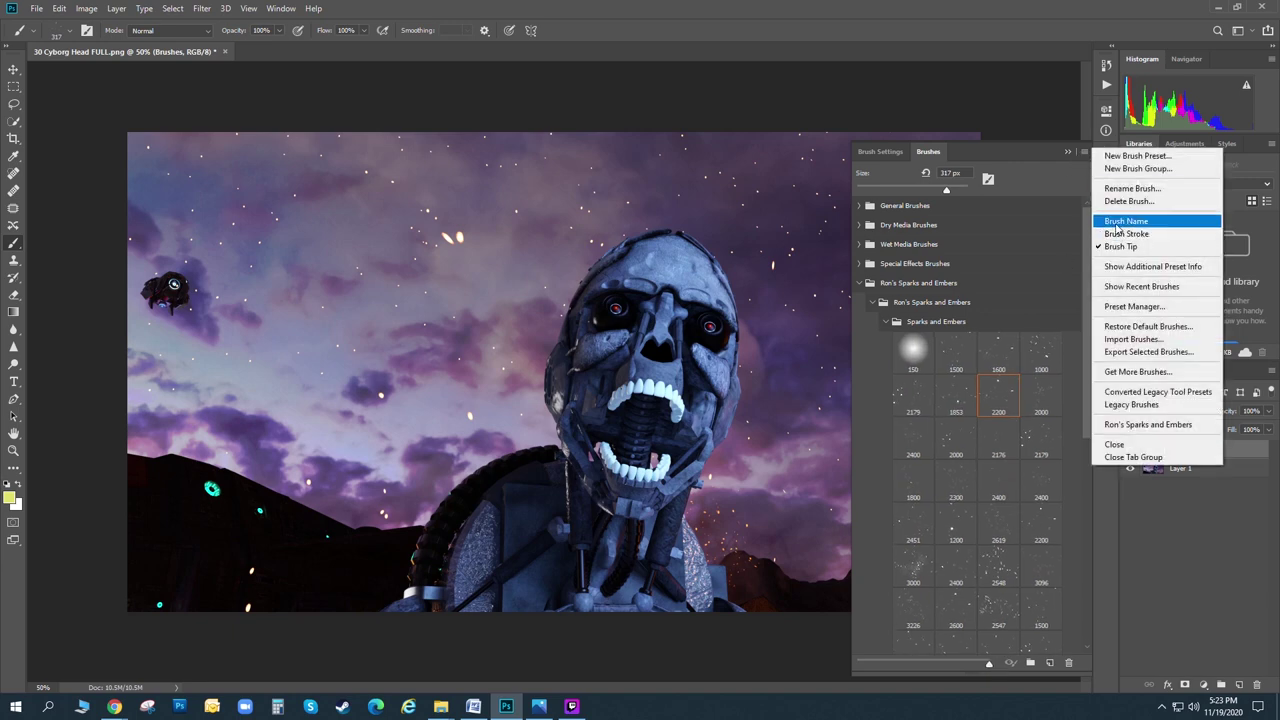
{"action": "left_click", "coordinate": [1121, 222]}
{"action": "left_click", "coordinate": [1084, 152]}
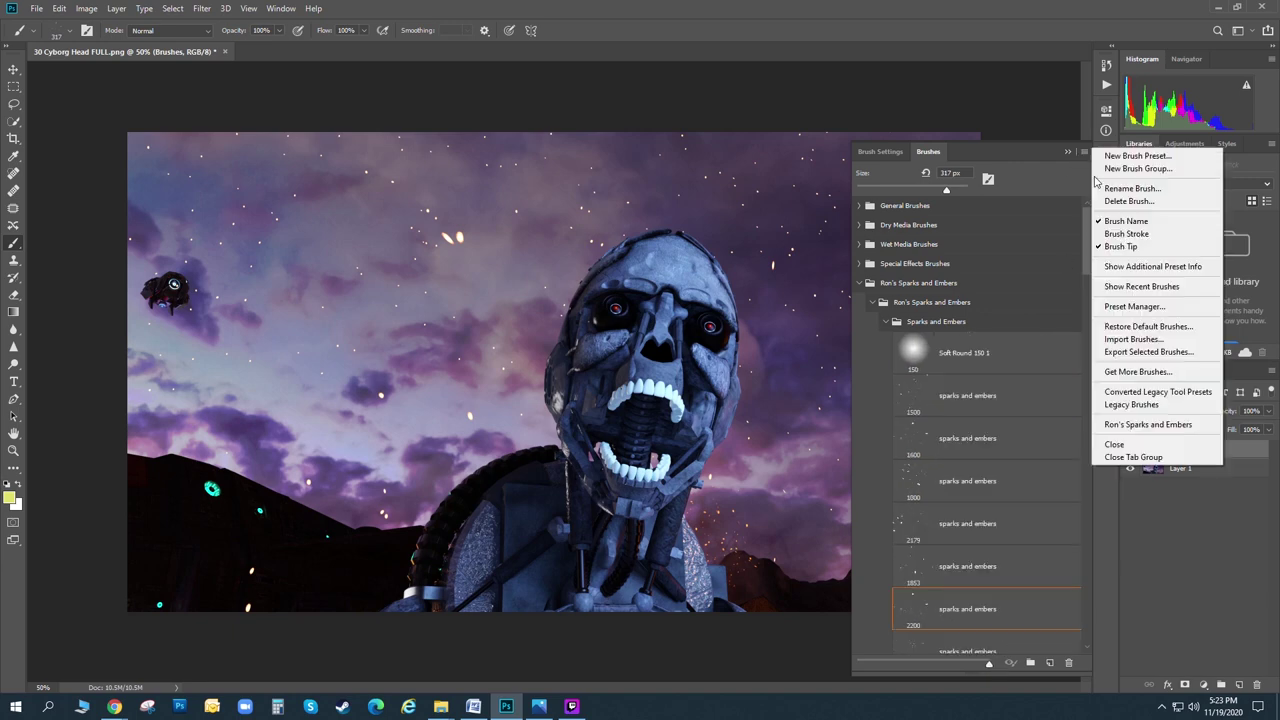
{"action": "left_click", "coordinate": [1126, 233]}
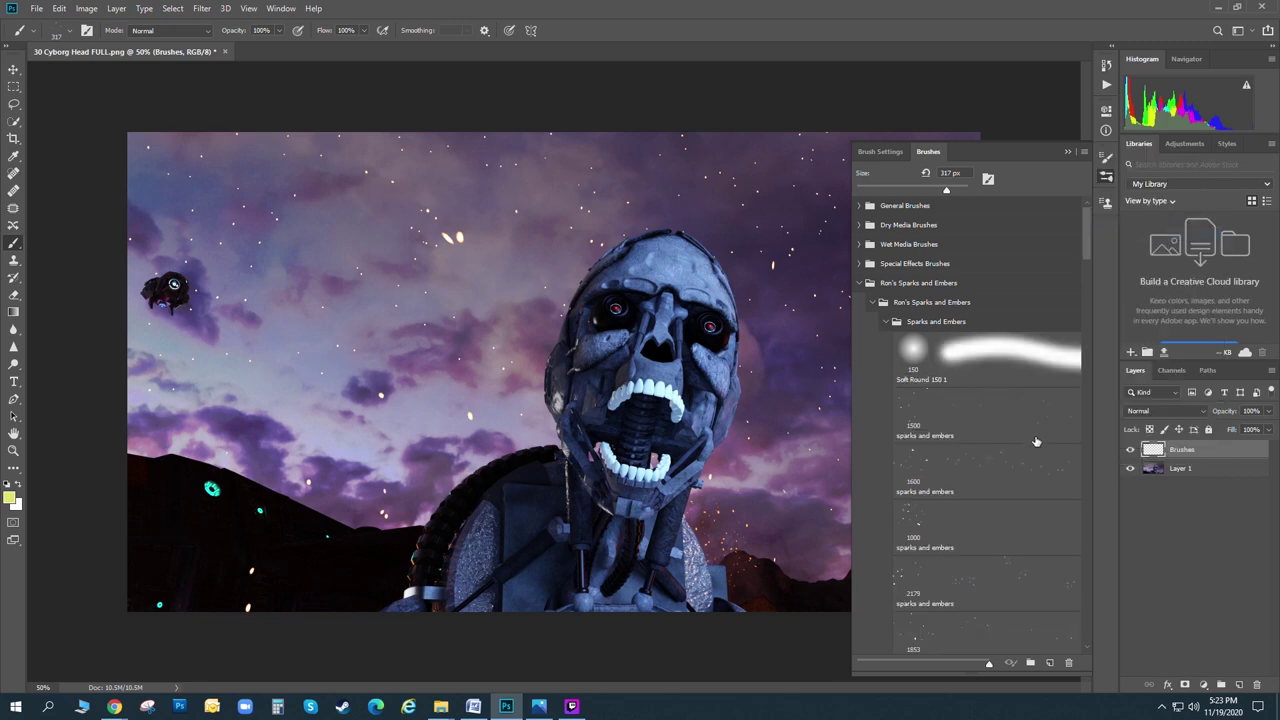
- Scroll through the Sparks and Embers brushes, then switch back to tip thumbnails only
{"action": "scroll", "coordinate": [1036, 442], "scroll_direction": "down", "scroll_amount": 3}
{"action": "scroll", "coordinate": [1010, 424], "scroll_direction": "down", "scroll_amount": 5}
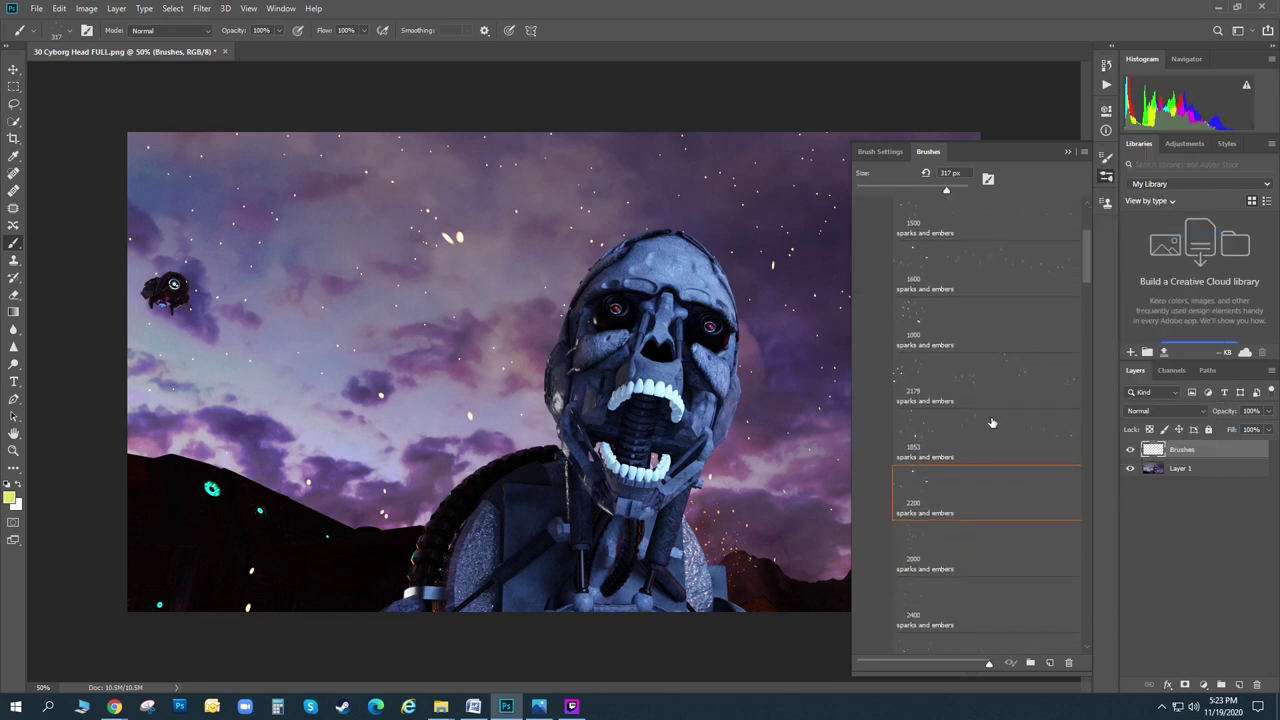
{"action": "scroll", "coordinate": [991, 469], "scroll_direction": "up", "scroll_amount": 6}
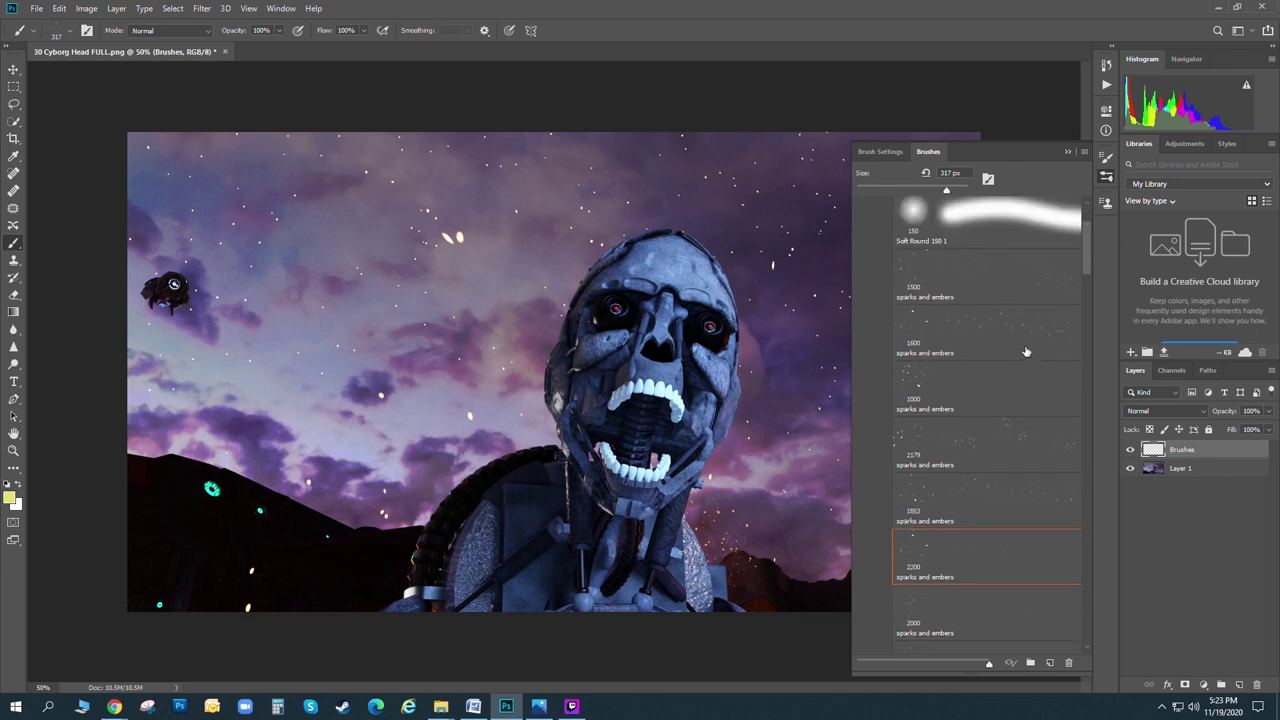
{"action": "scroll", "coordinate": [1012, 477], "scroll_direction": "down", "scroll_amount": 3}
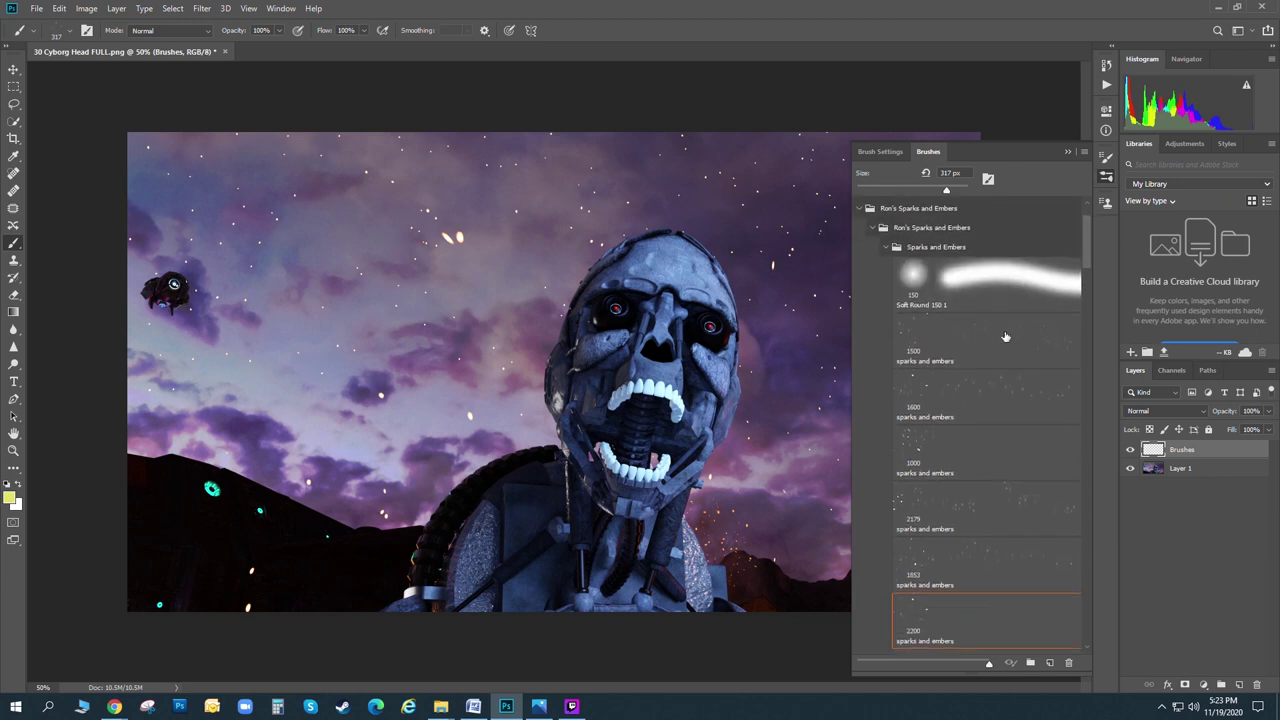
{"action": "scroll", "coordinate": [1012, 477], "scroll_direction": "down", "scroll_amount": 2}
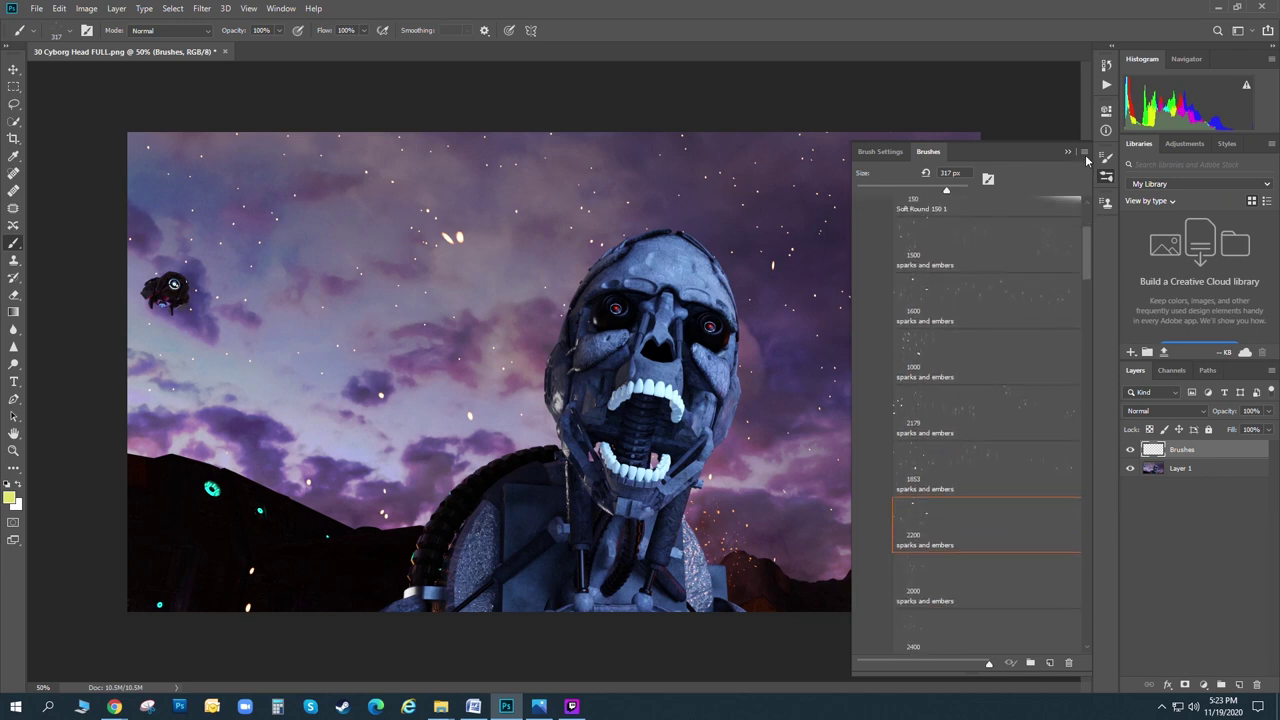
{"action": "left_click", "coordinate": [1084, 151]}
{"action": "left_click", "coordinate": [1115, 221]}
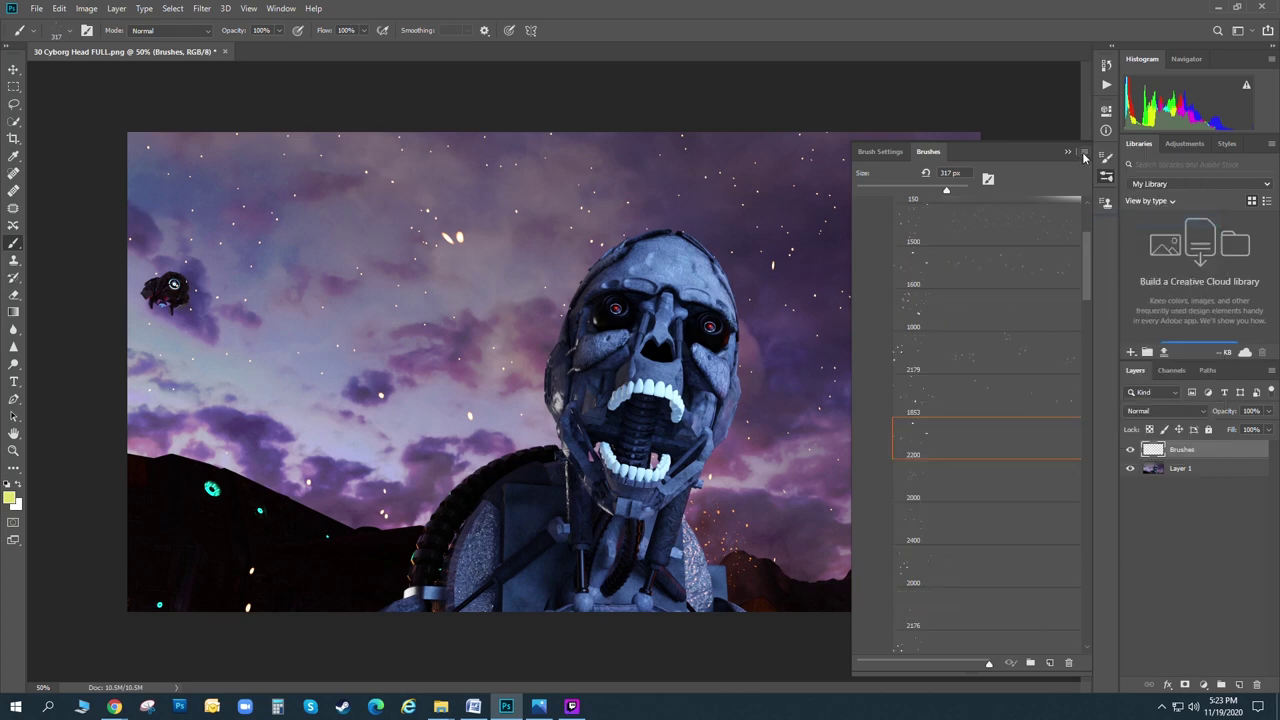
{"action": "left_click", "coordinate": [1084, 153]}
{"action": "left_click", "coordinate": [1136, 234]}
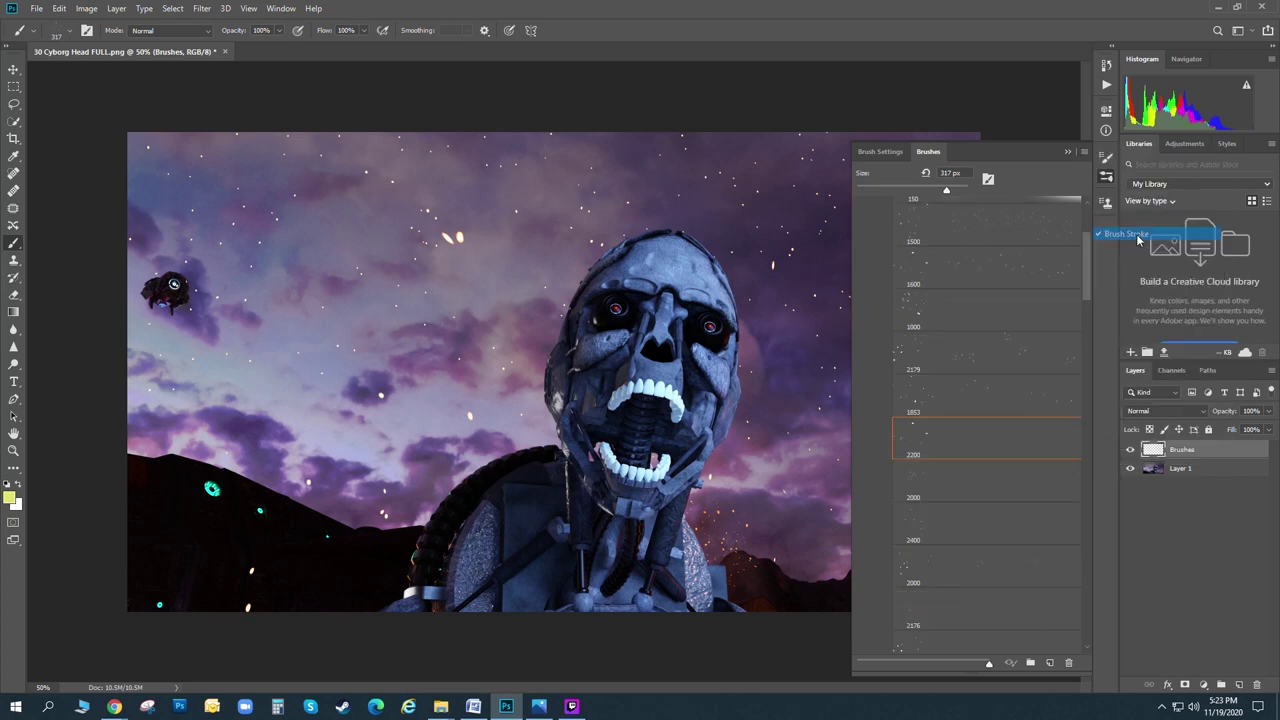
{"action": "mouse_move", "coordinate": [1088, 306]}
{"action": "left_mouse_down"}
{"action": "mouse_move", "coordinate": [1088, 216]}
{"action": "mouse_move", "coordinate": [1088, 497]}
{"action": "left_mouse_up"}
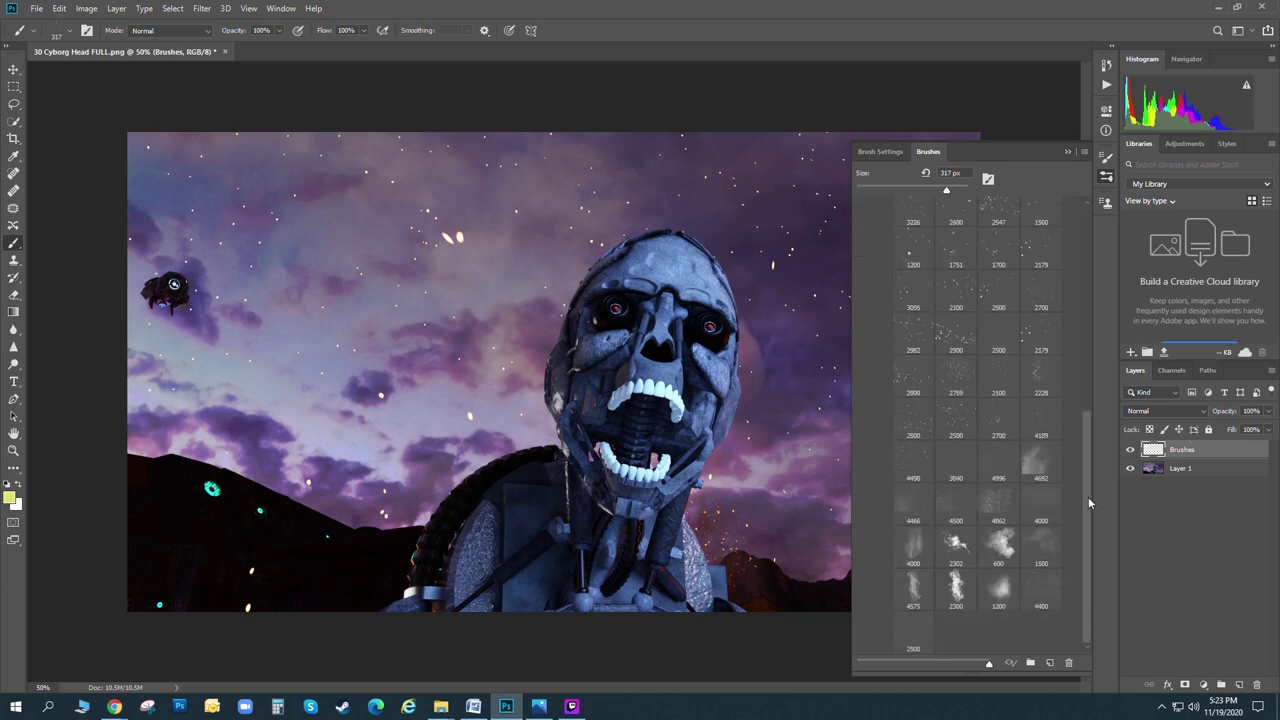
- Stamp white sparks over the sky with the 2548 sparks brush at about 305 px
{"action": "mouse_move", "coordinate": [990, 668]}
{"action": "left_mouse_down"}
{"action": "mouse_move", "coordinate": [890, 672]}
{"action": "mouse_move", "coordinate": [998, 672]}
{"action": "left_mouse_up"}
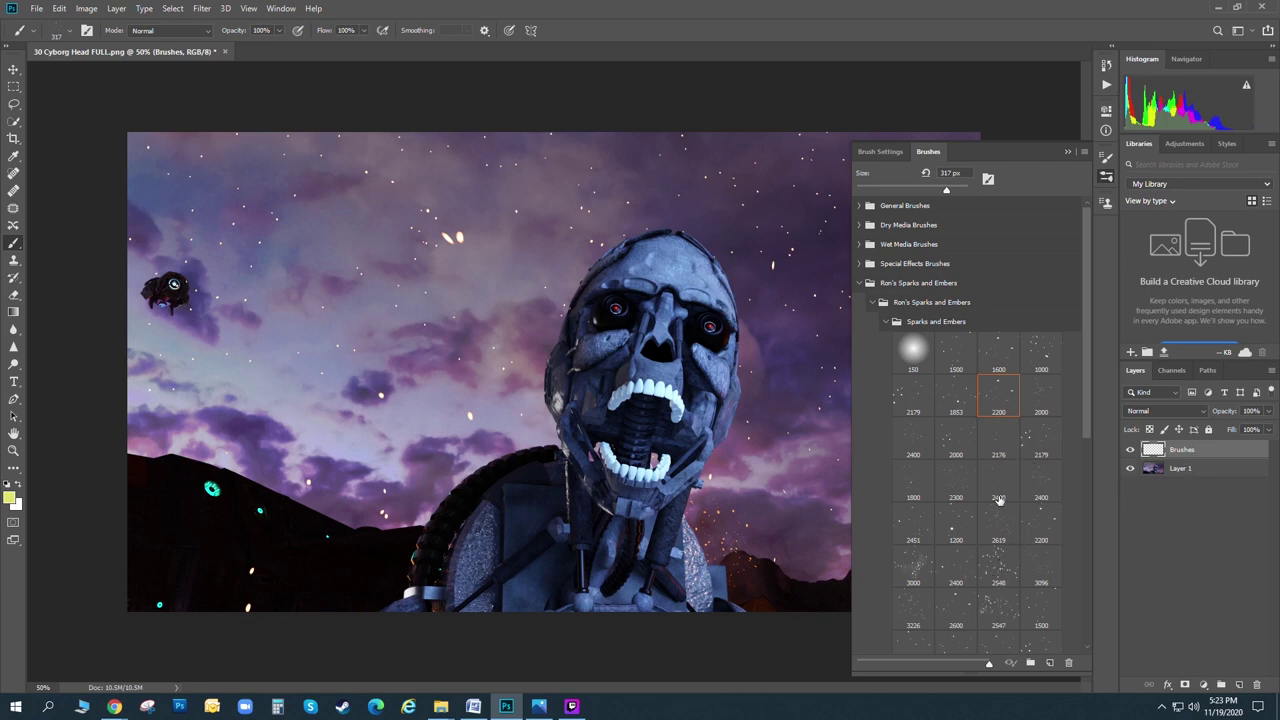
{"action": "left_click_drag", "start_coordinate": [1088, 336], "coordinate": [1070, 380]}
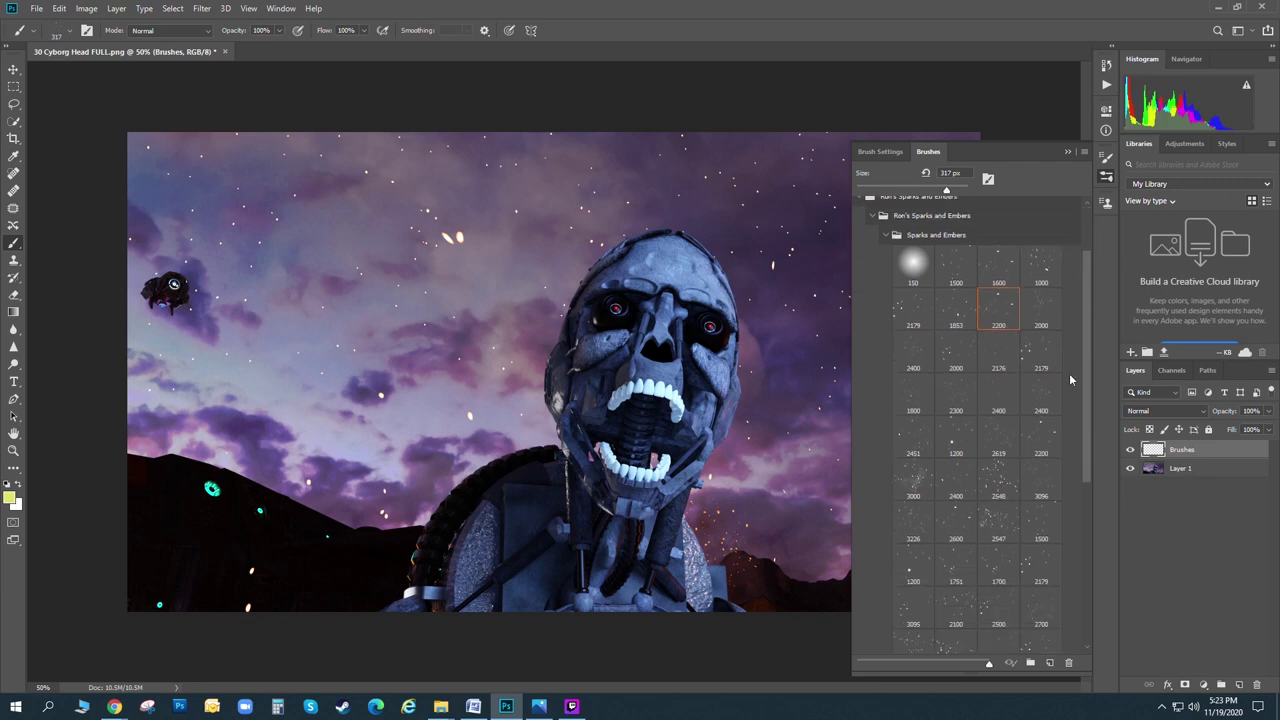
{"action": "left_click", "coordinate": [1000, 478]}
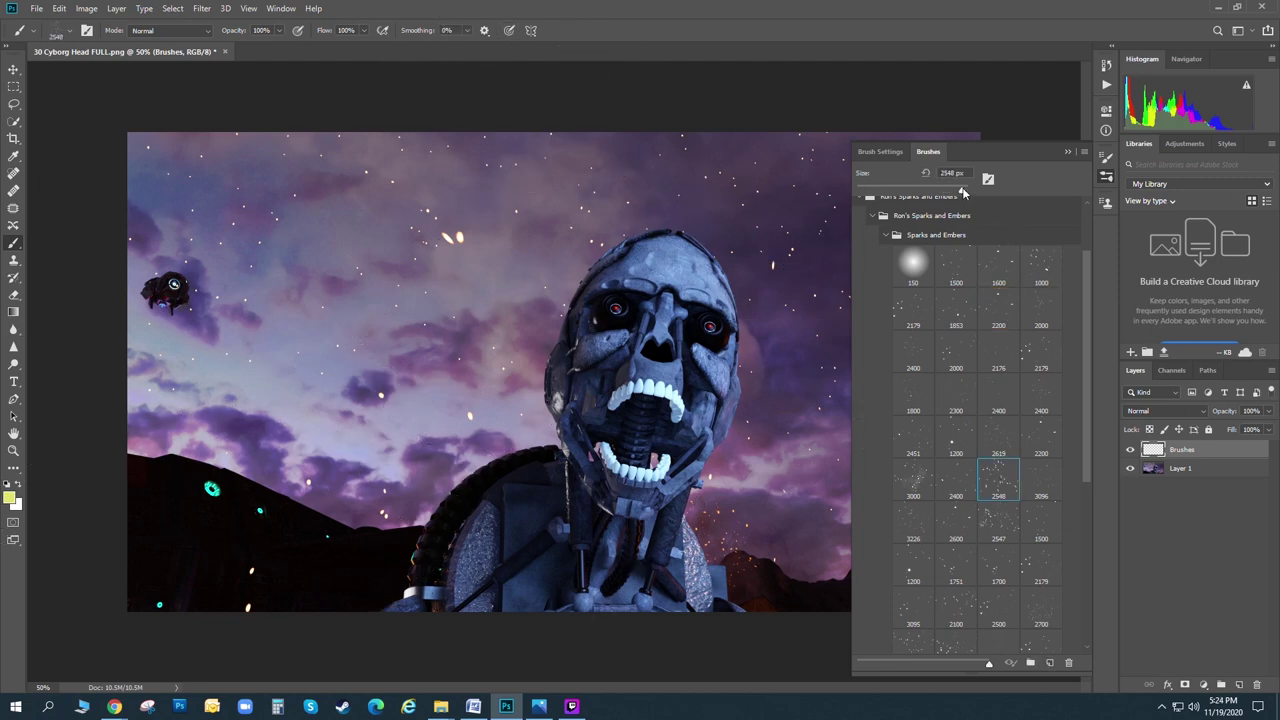
{"action": "left_click_drag", "start_coordinate": [963, 192], "coordinate": [953, 195]}
{"action": "left_click", "coordinate": [13, 155]}
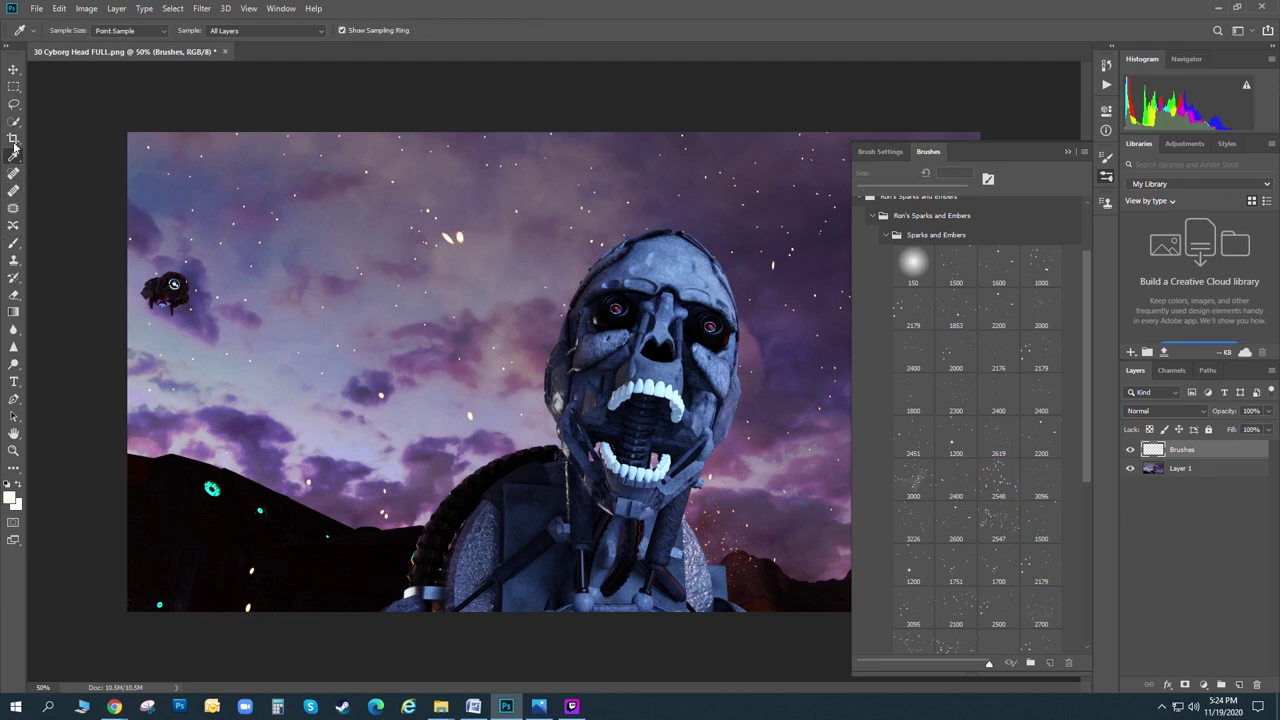
{"action": "left_click", "coordinate": [13, 243]}
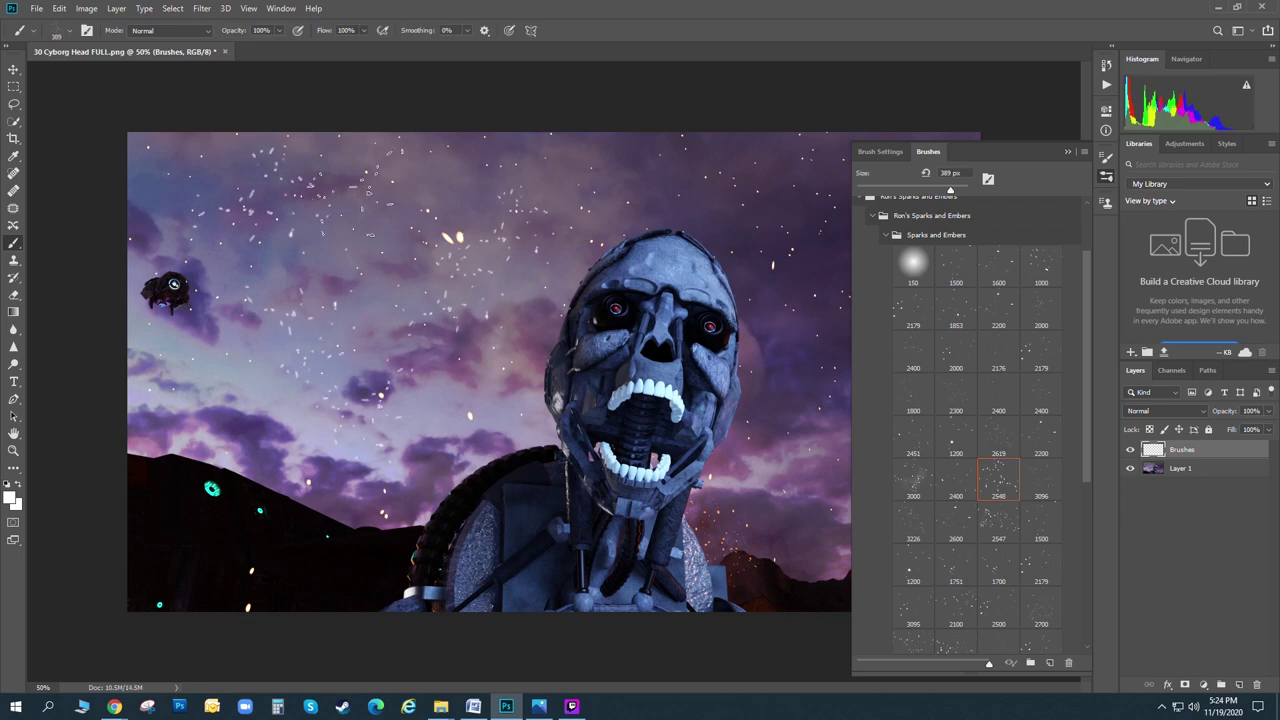
{"action": "left_click", "coordinate": [628, 184]}
{"action": "left_click", "coordinate": [905, 258]}
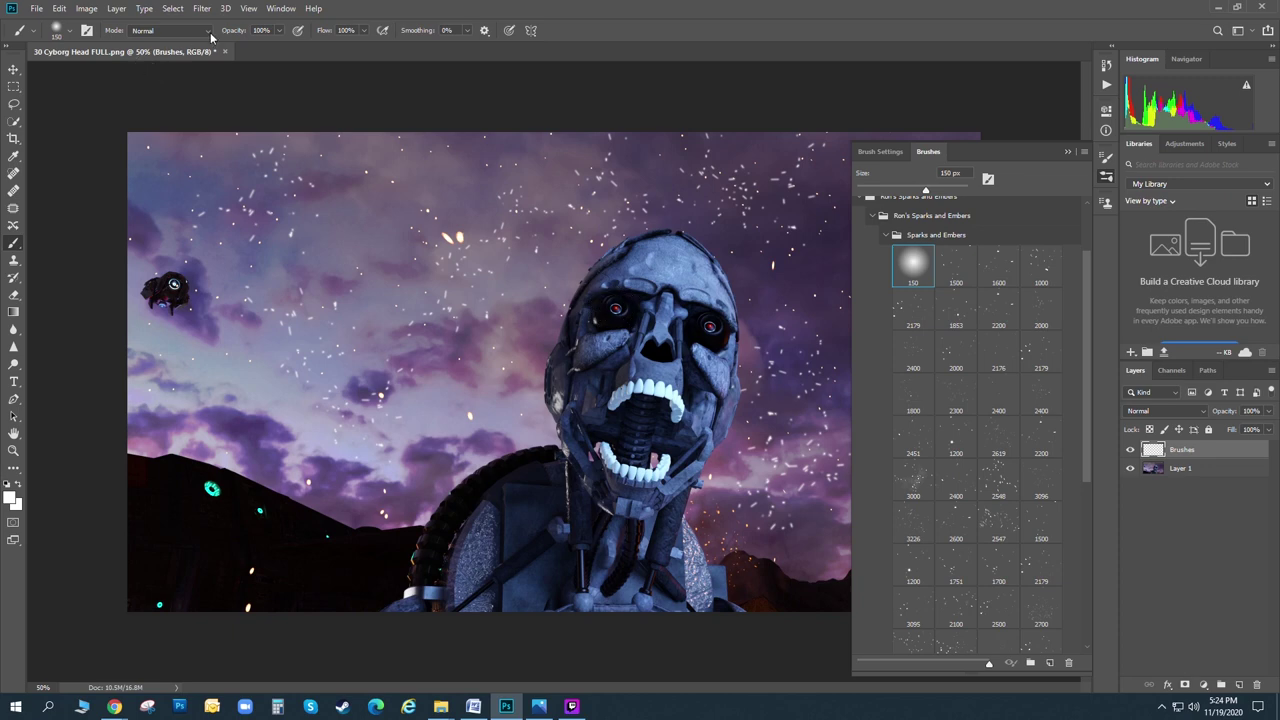
- Add a new blank layer named 'eyes glow'
{"action": "left_click", "coordinate": [116, 8]}
{"action": "mouse_move", "coordinate": [130, 23]}
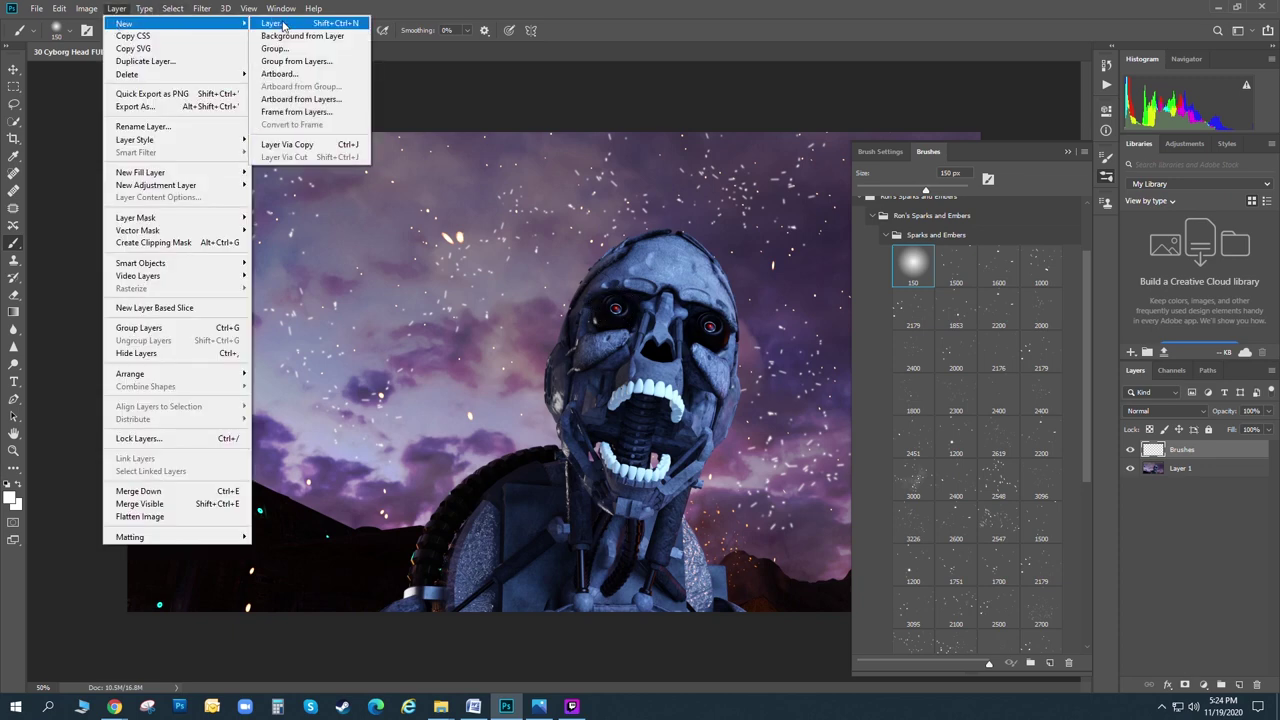
{"action": "left_click", "coordinate": [275, 23]}
{"action": "type", "text": "eyes"}
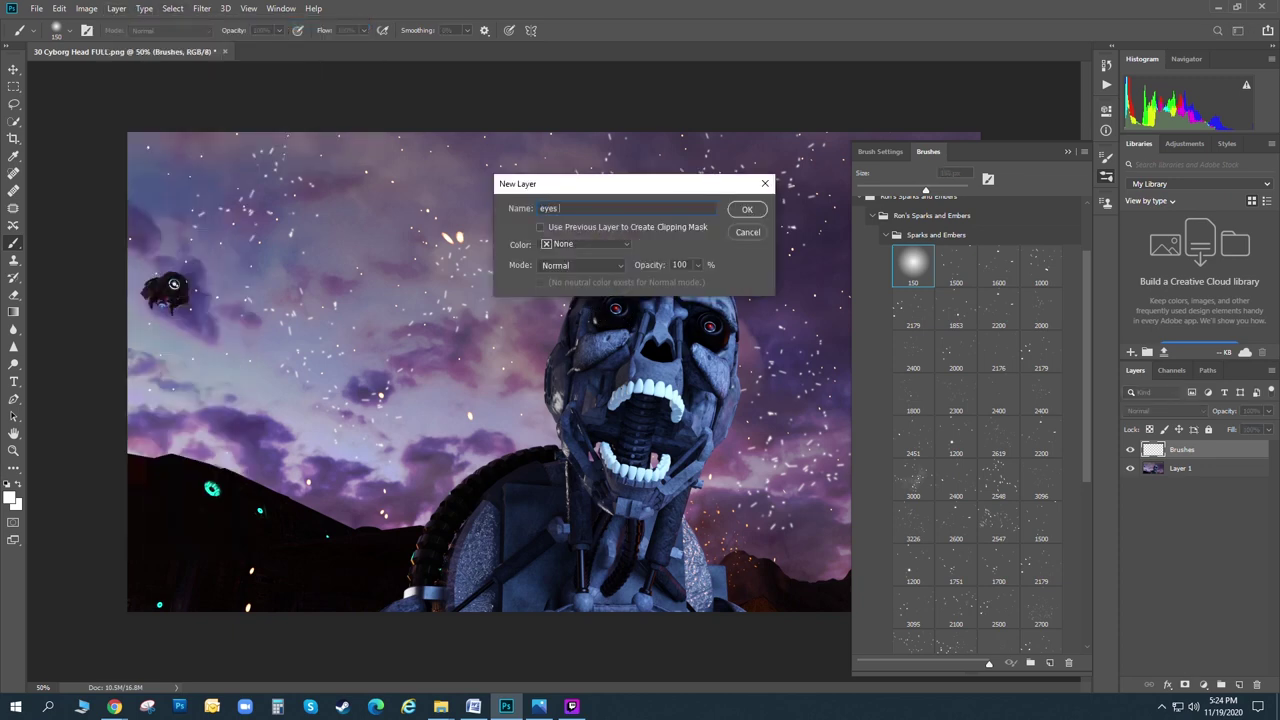
{"action": "type", "text": " glow"}
{"action": "key", "text": "Return"}
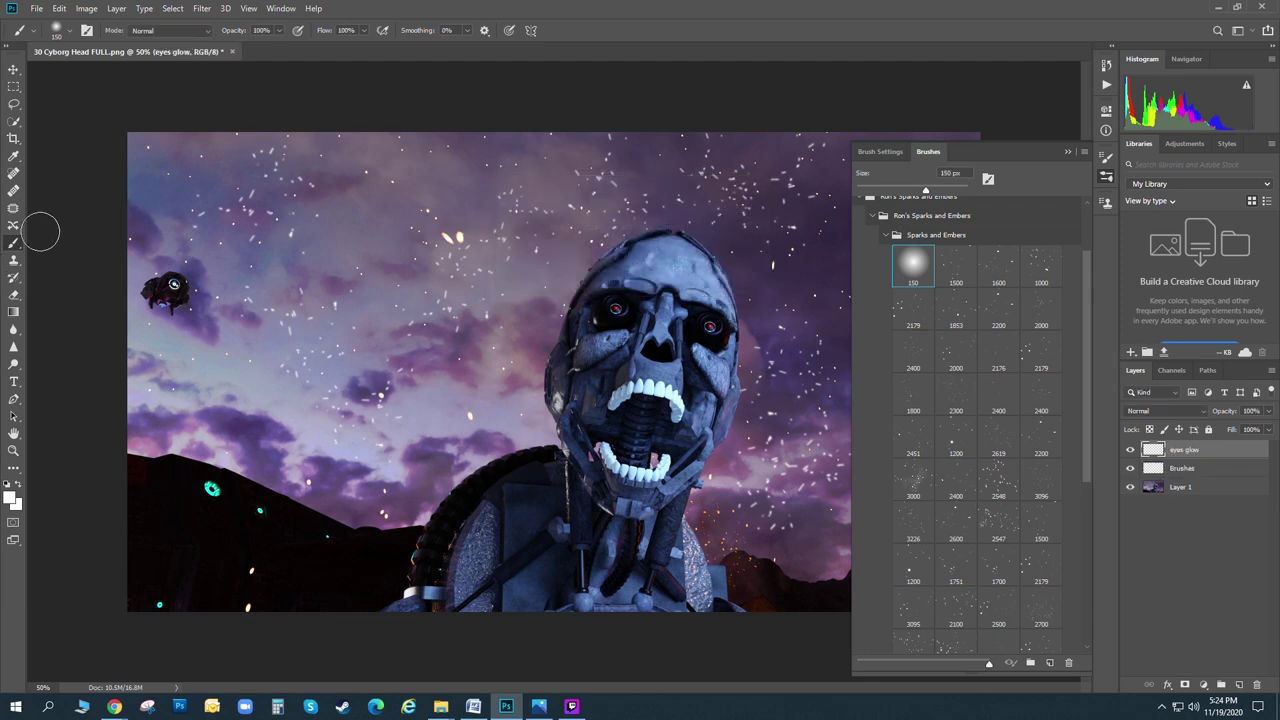
- Paint the eye's red over both cyborg eyes and dim the layer to 49% opacity
{"action": "left_click", "coordinate": [14, 157]}
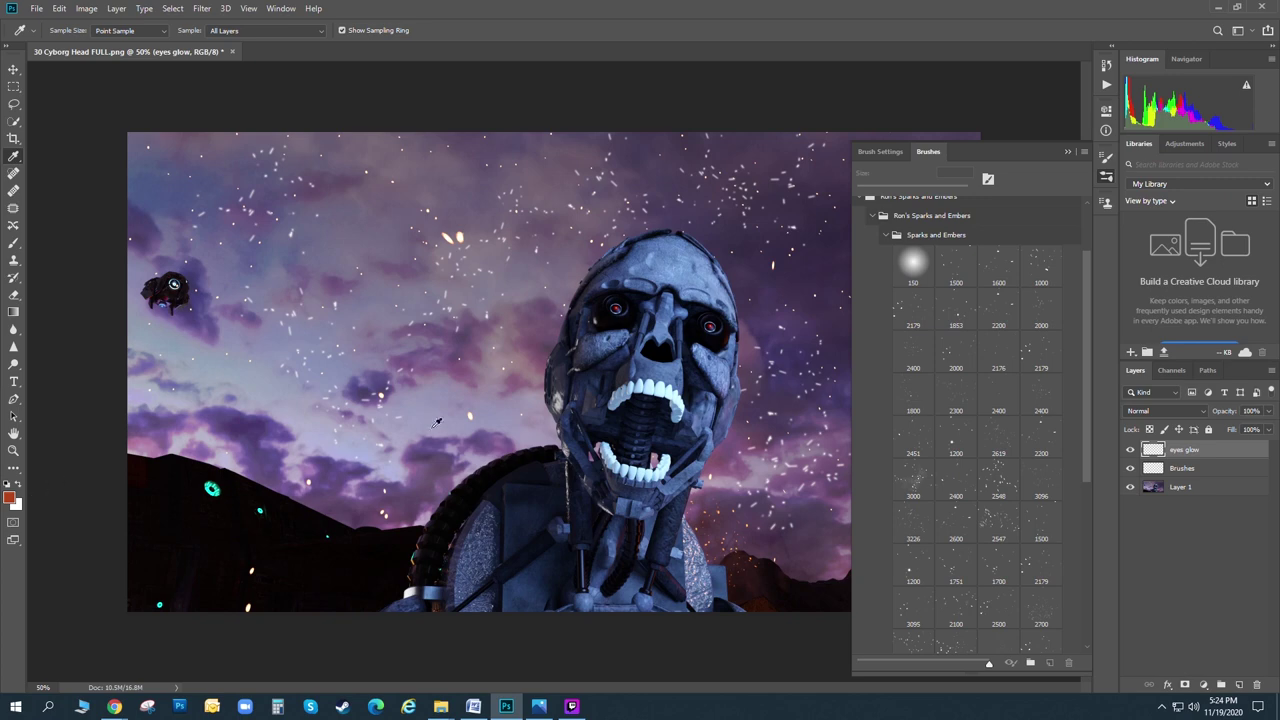
{"action": "left_click", "coordinate": [710, 324]}
{"action": "left_click", "coordinate": [13, 243]}
{"action": "left_click", "coordinate": [614, 308]}
{"action": "left_click", "coordinate": [708, 325]}
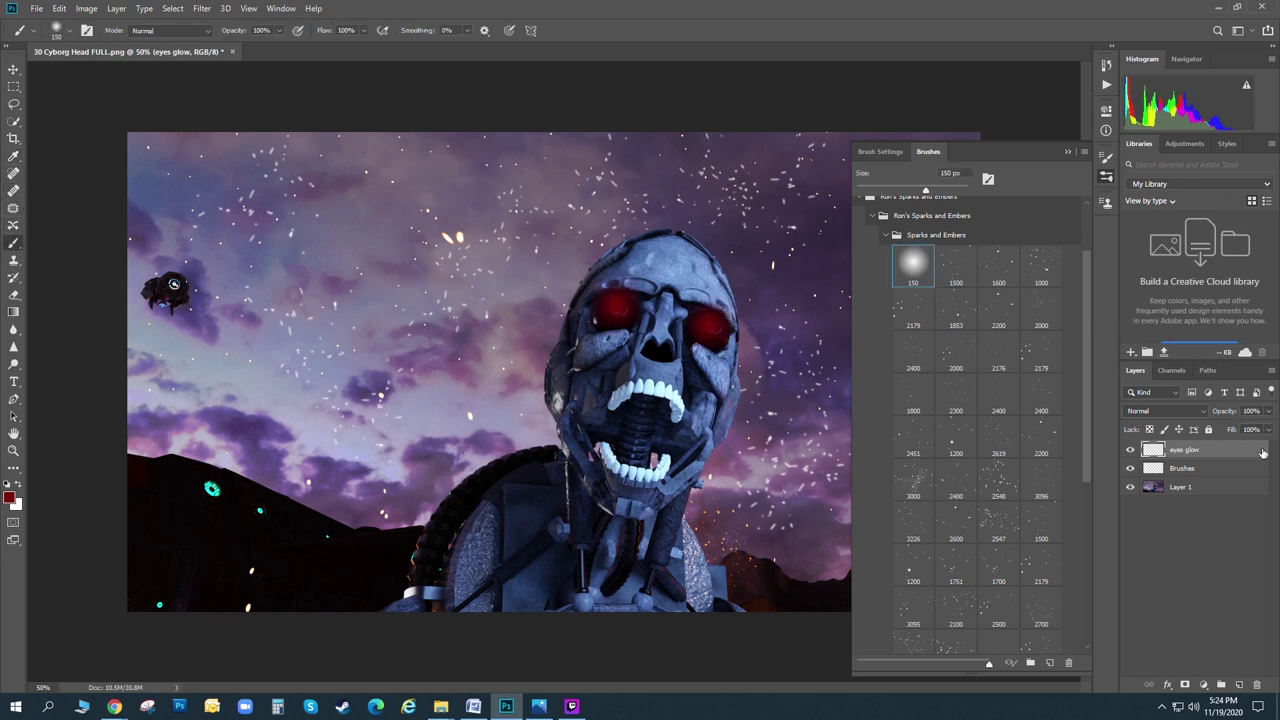
{"action": "left_click", "coordinate": [1268, 411]}
{"action": "left_click_drag", "start_coordinate": [1268, 430], "coordinate": [1242, 430]}
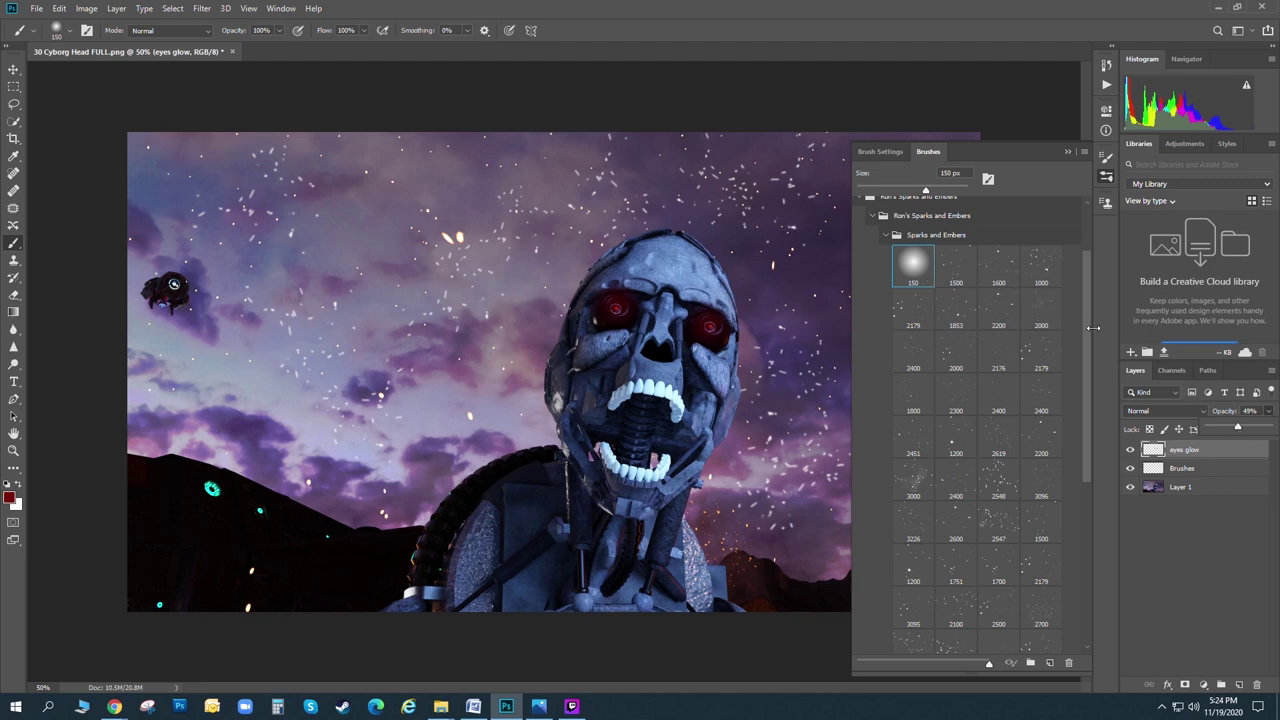
- Select the 4692 brush preset and set its size to 1766 px
{"action": "left_click_drag", "start_coordinate": [1088, 333], "coordinate": [1087, 500]}
{"action": "left_click", "coordinate": [1041, 462]}
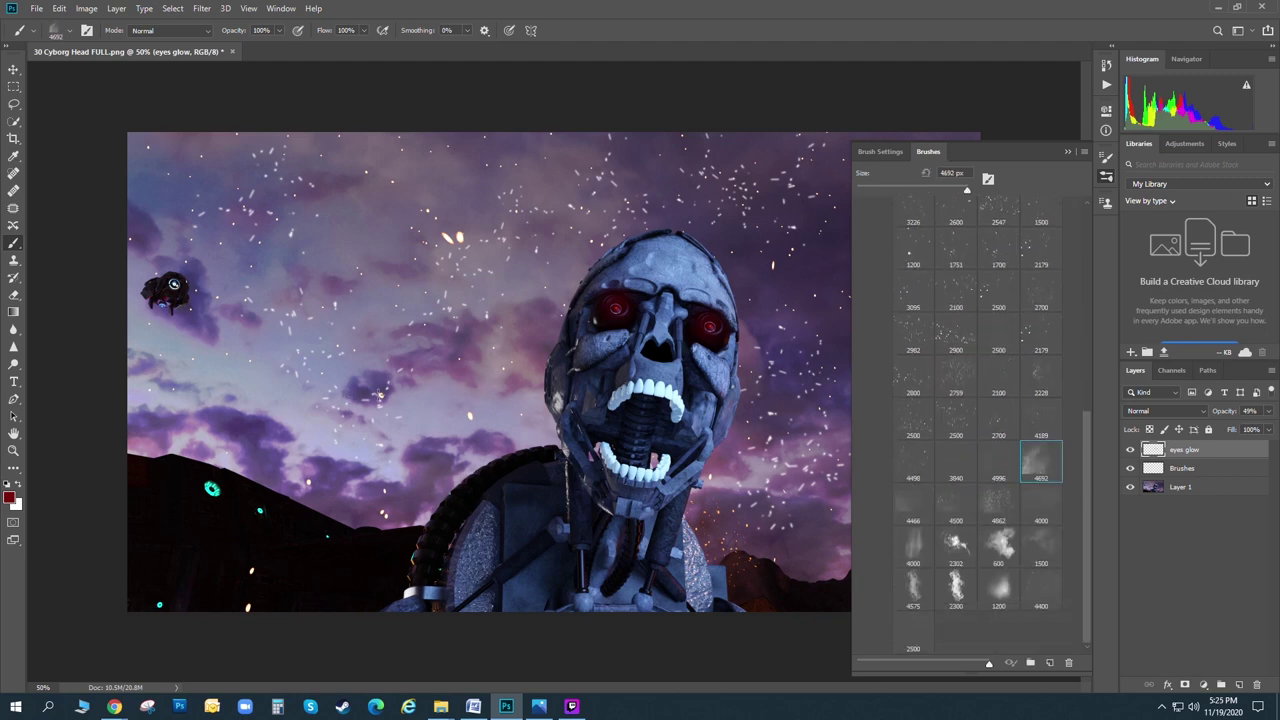
{"action": "left_click_drag", "start_coordinate": [965, 191], "coordinate": [951, 191]}
{"action": "left_click_drag", "start_coordinate": [960, 193], "coordinate": [961, 191]}
- Add a new blank layer named 'Fire effects' at the top of the stack
{"action": "left_click", "coordinate": [117, 9]}
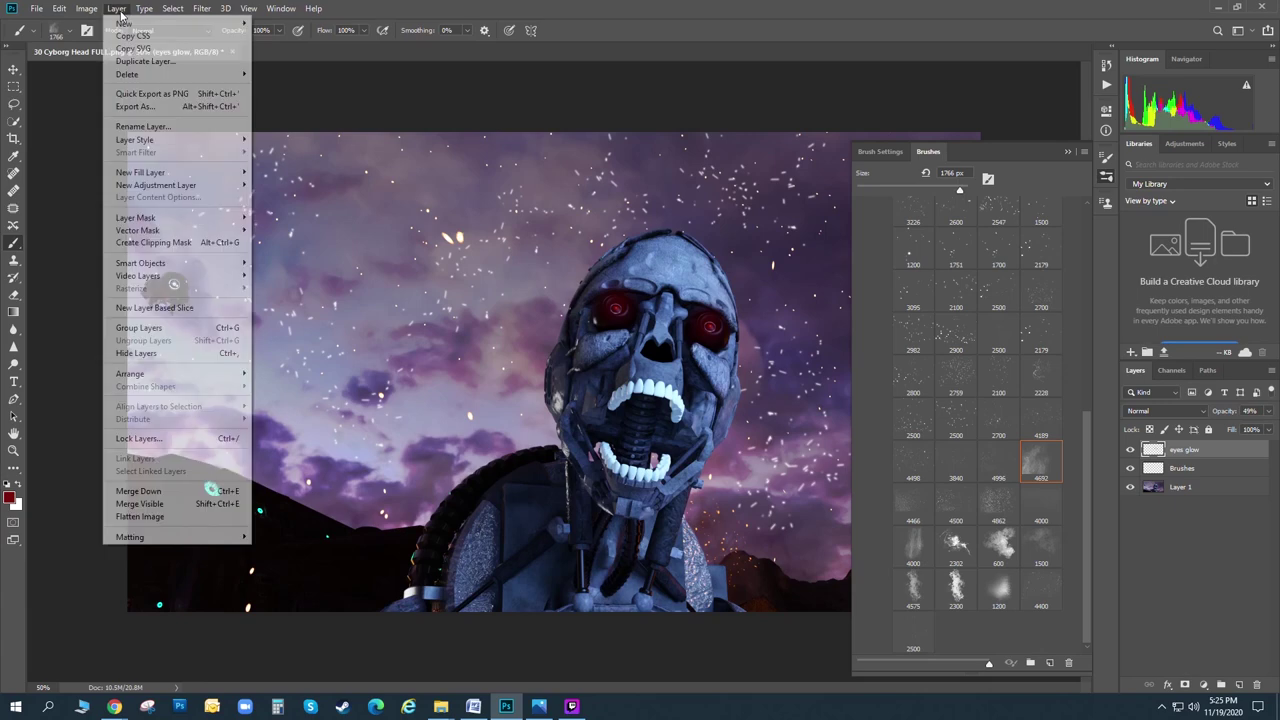
{"action": "mouse_move", "coordinate": [140, 24]}
{"action": "left_click", "coordinate": [307, 25]}
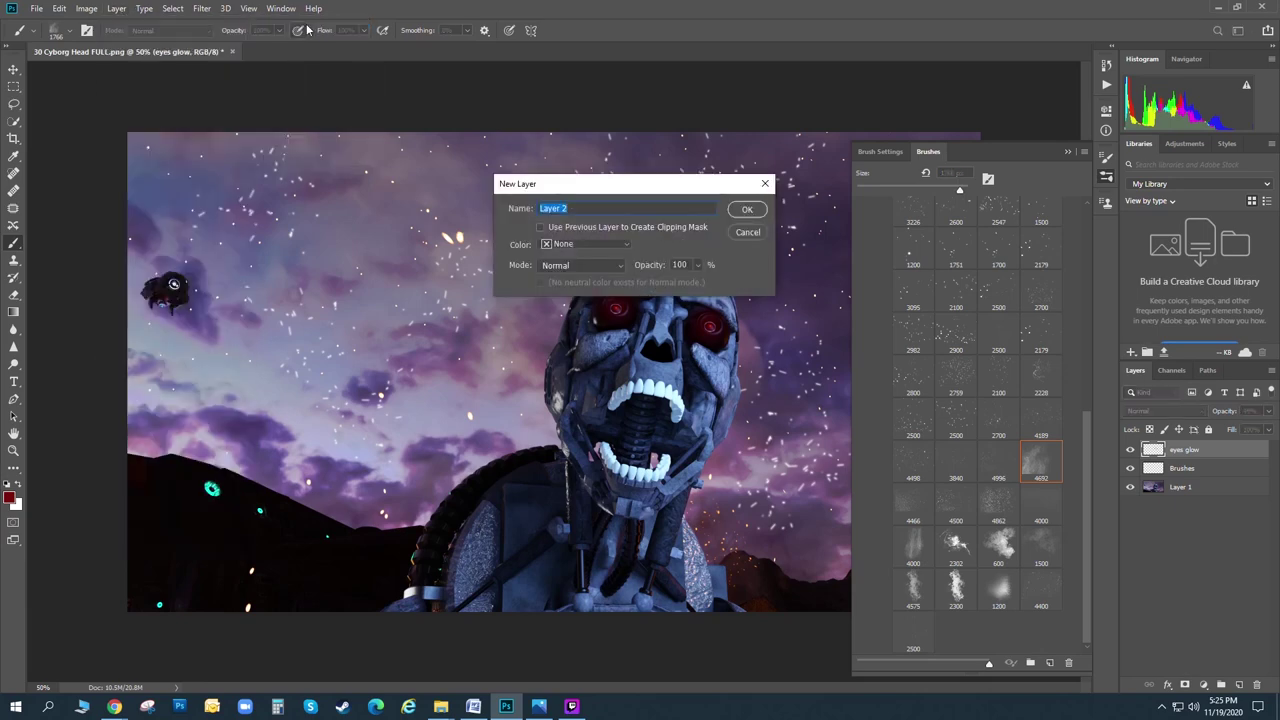
{"action": "type", "text": "Fire effects"}
{"action": "key", "text": "Return"}
- Sample the light spark colour from the image and dab sparks over the lower left
{"action": "left_click_drag", "start_coordinate": [200, 520], "coordinate": [300, 450]}
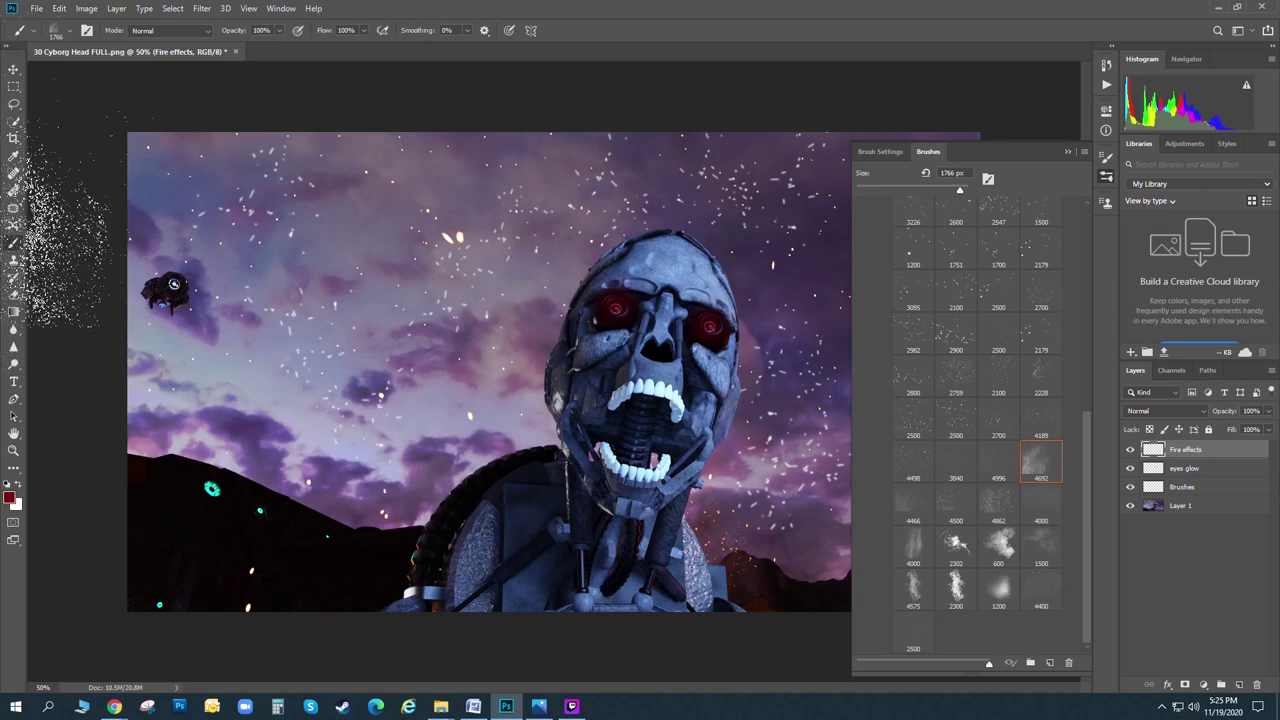
{"action": "left_click", "coordinate": [13, 156]}
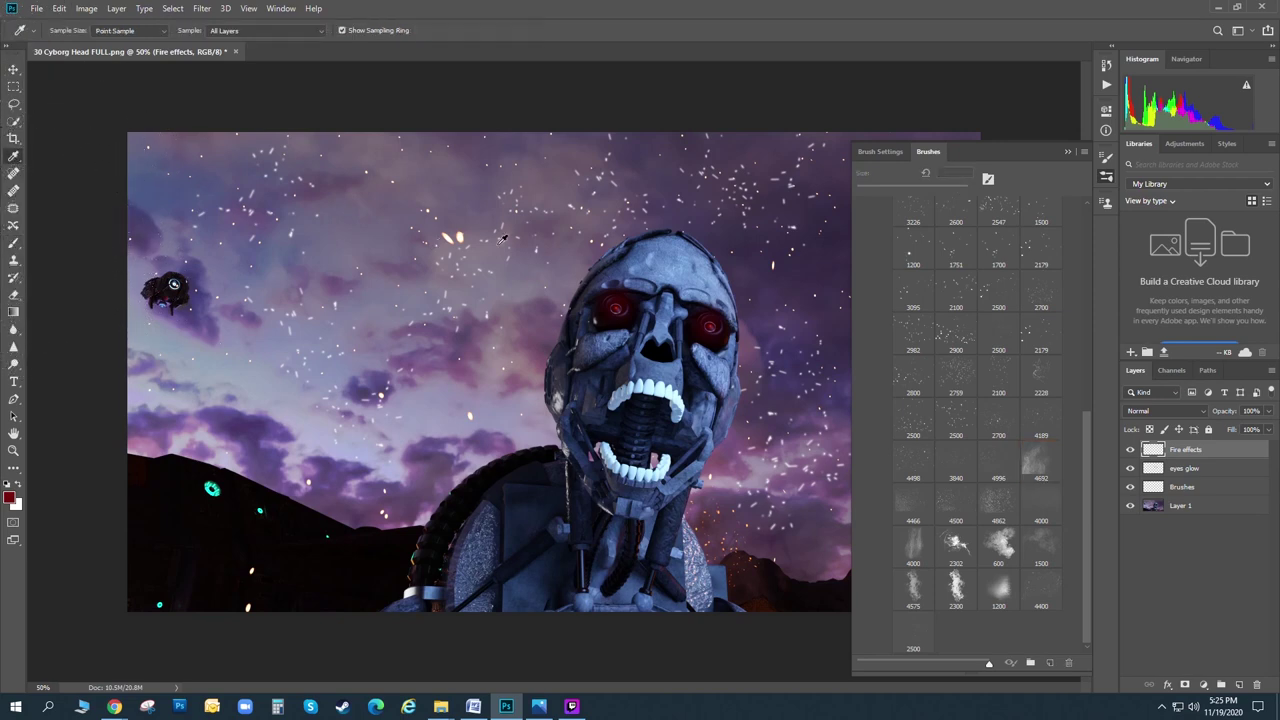
{"action": "left_click", "coordinate": [457, 233]}
{"action": "left_click", "coordinate": [13, 243]}
{"action": "left_click", "coordinate": [215, 490]}
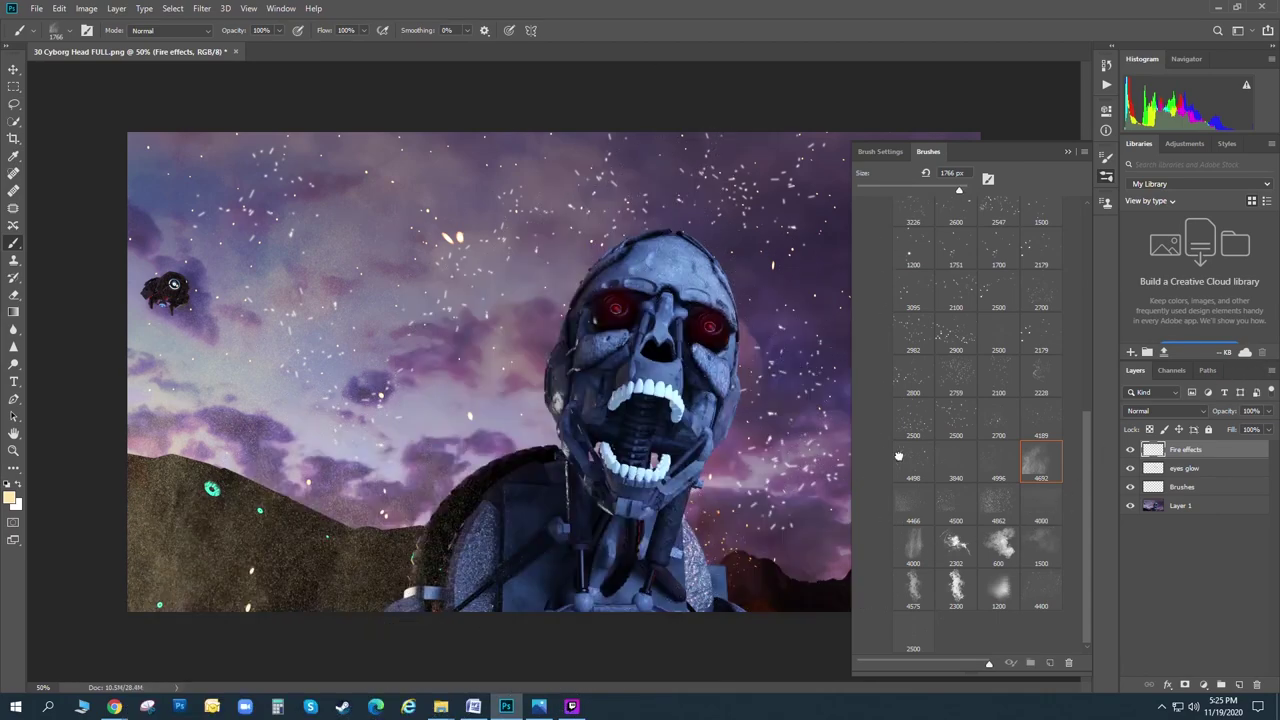
- With the 1500 brush at 1228 px, paint sparks down the sky and over the robot's shoulder
{"action": "left_click", "coordinate": [1041, 546]}
{"action": "left_click_drag", "start_coordinate": [960, 192], "coordinate": [952, 191]}
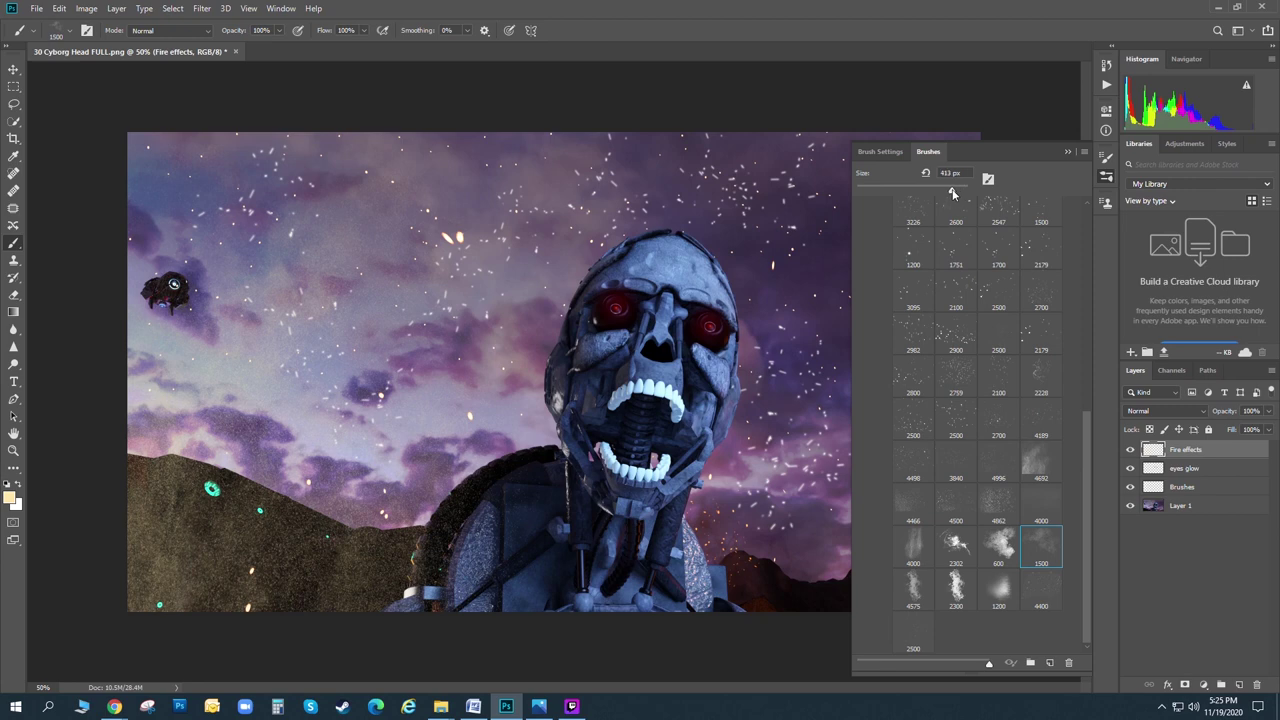
{"action": "left_click_drag", "start_coordinate": [815, 74], "coordinate": [724, 77]}
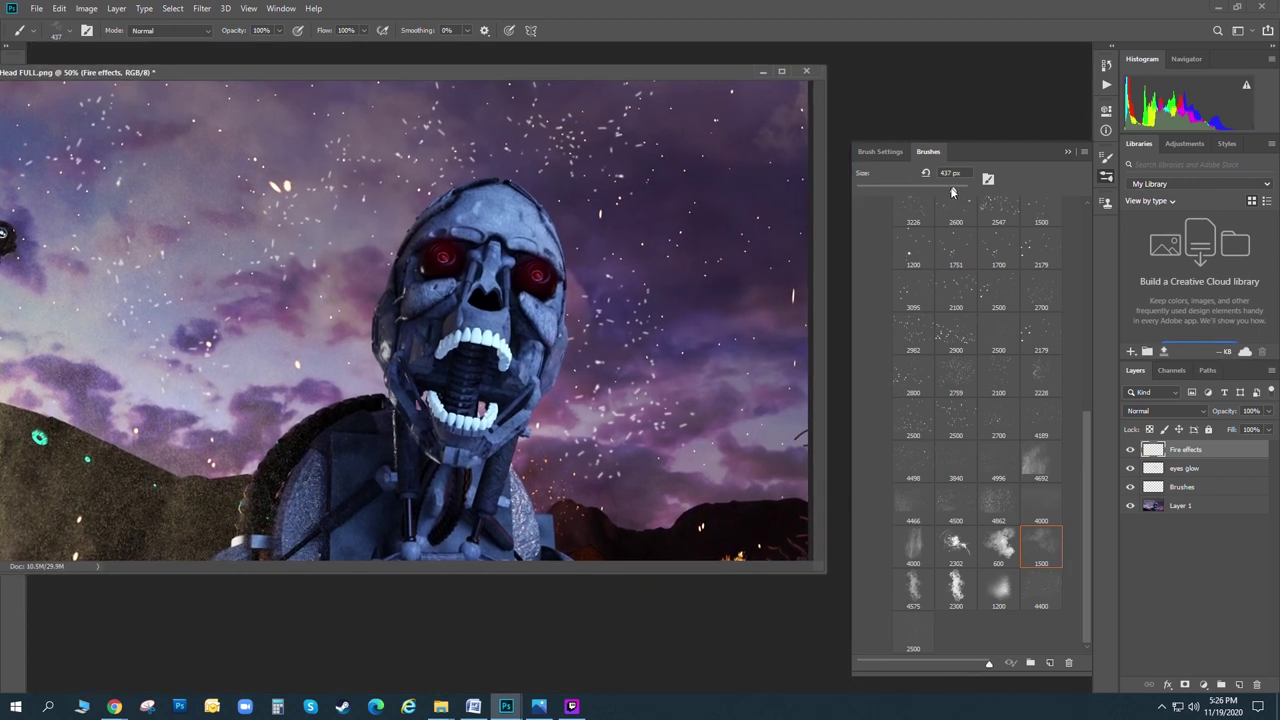
{"action": "left_click_drag", "start_coordinate": [957, 193], "coordinate": [960, 192]}
{"action": "mouse_move", "coordinate": [733, 272]}
{"action": "left_mouse_down"}
{"action": "mouse_move", "coordinate": [768, 340]}
{"action": "mouse_move", "coordinate": [695, 468]}
{"action": "mouse_move", "coordinate": [753, 511]}
{"action": "mouse_move", "coordinate": [700, 470]}
{"action": "mouse_move", "coordinate": [705, 280]}
{"action": "mouse_move", "coordinate": [725, 190]}
{"action": "mouse_move", "coordinate": [715, 115]}
{"action": "left_mouse_up"}
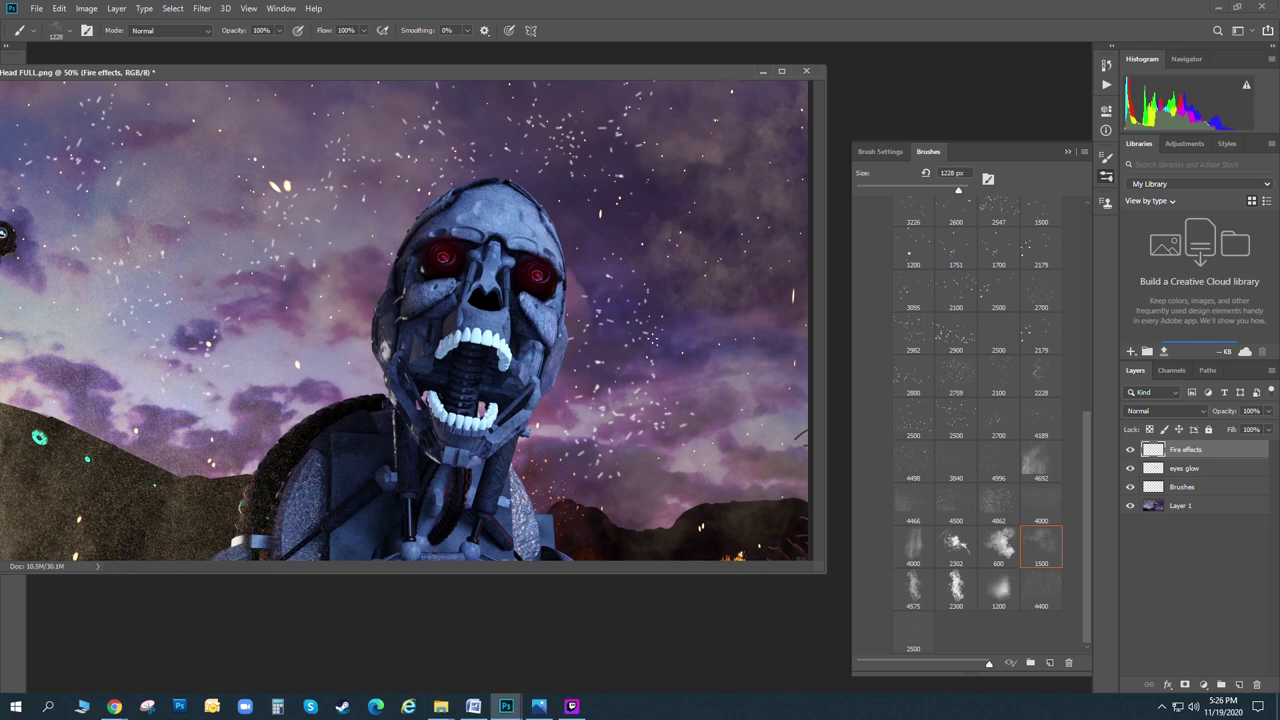
{"action": "mouse_move", "coordinate": [561, 413]}
{"action": "left_mouse_down"}
{"action": "mouse_move", "coordinate": [545, 455]}
{"action": "mouse_move", "coordinate": [470, 500]}
{"action": "mouse_move", "coordinate": [600, 500]}
{"action": "mouse_move", "coordinate": [545, 520]}
{"action": "mouse_move", "coordinate": [420, 500]}
{"action": "mouse_move", "coordinate": [380, 470]}
{"action": "mouse_move", "coordinate": [548, 490]}
{"action": "mouse_move", "coordinate": [582, 290]}
{"action": "mouse_move", "coordinate": [690, 245]}
{"action": "mouse_move", "coordinate": [700, 360]}
{"action": "left_mouse_up"}
{"action": "left_click_drag", "start_coordinate": [544, 65], "coordinate": [604, 66]}
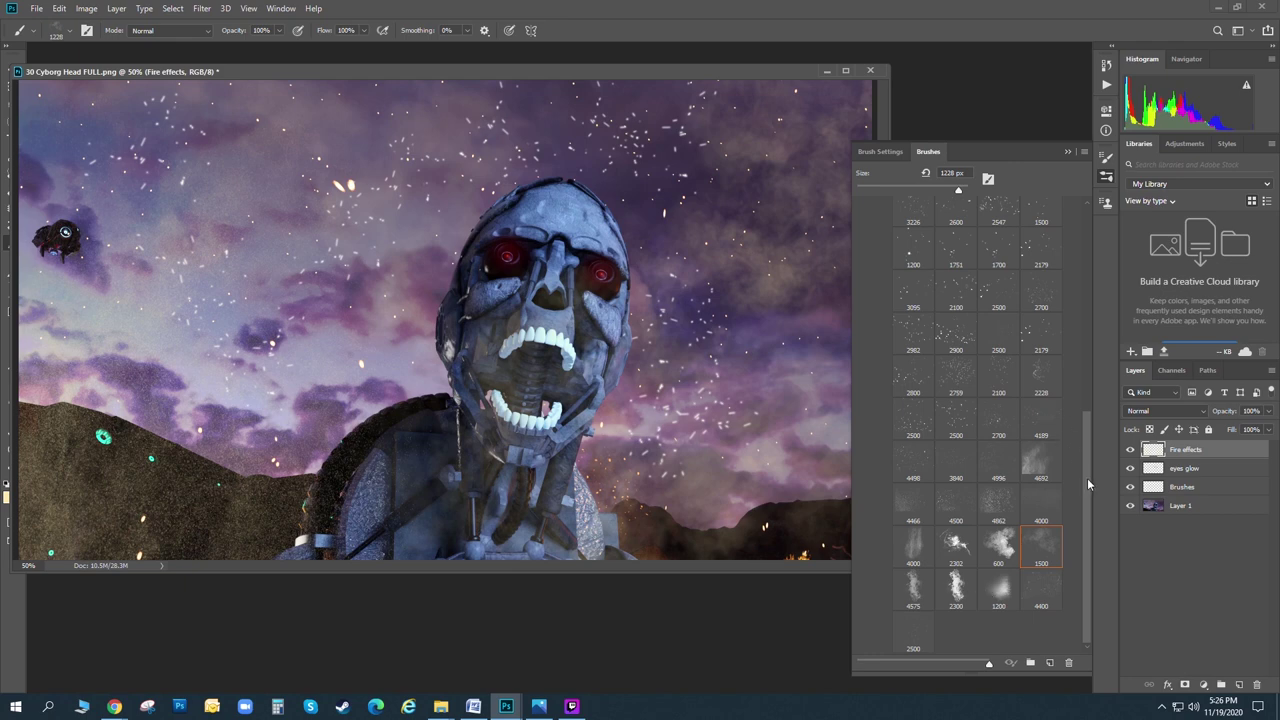
{"action": "left_click_drag", "start_coordinate": [1087, 478], "coordinate": [1096, 224]}
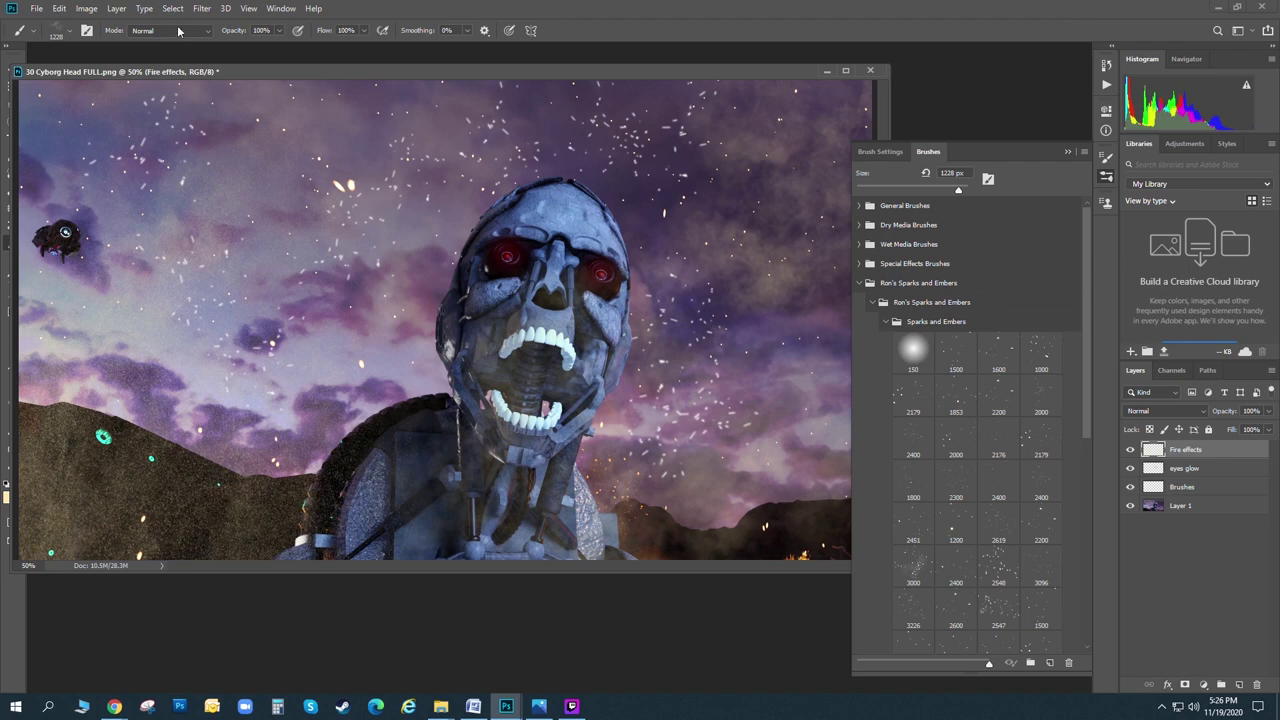
- Show the Styles panel and select the Brushes layer
{"action": "left_click", "coordinate": [280, 9]}
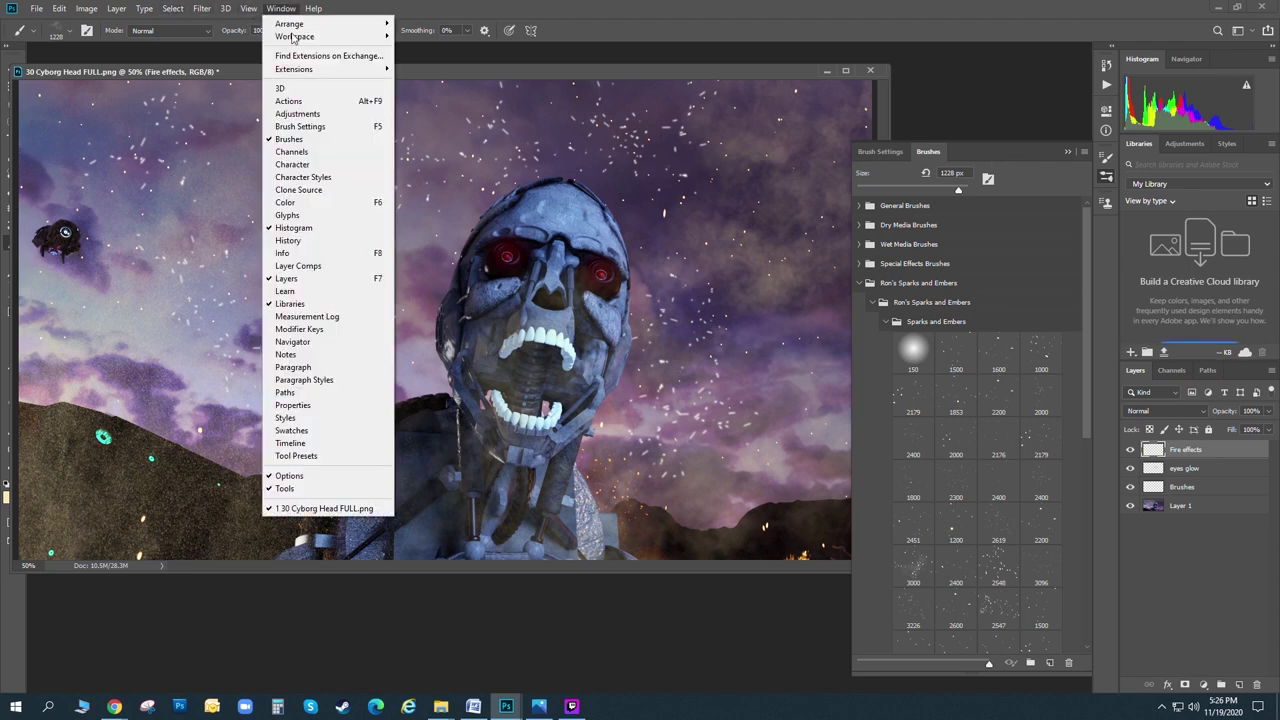
{"action": "left_click", "coordinate": [300, 418]}
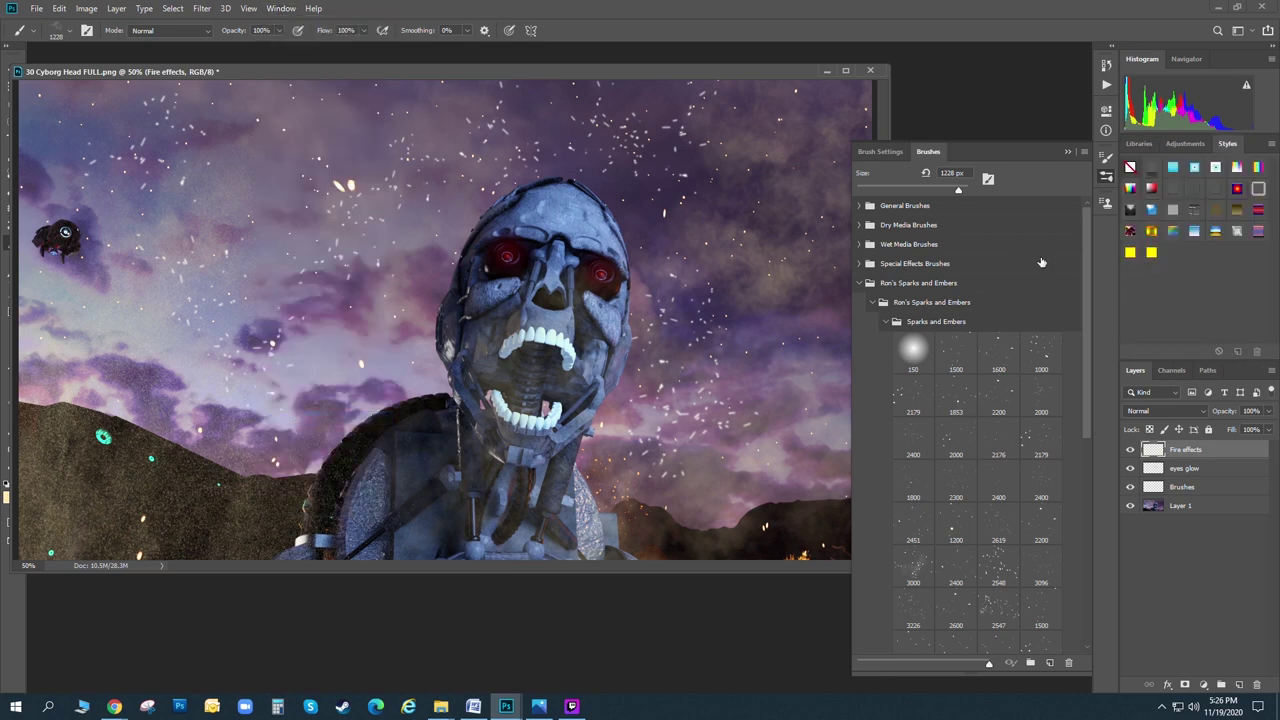
{"action": "left_click", "coordinate": [1185, 488]}
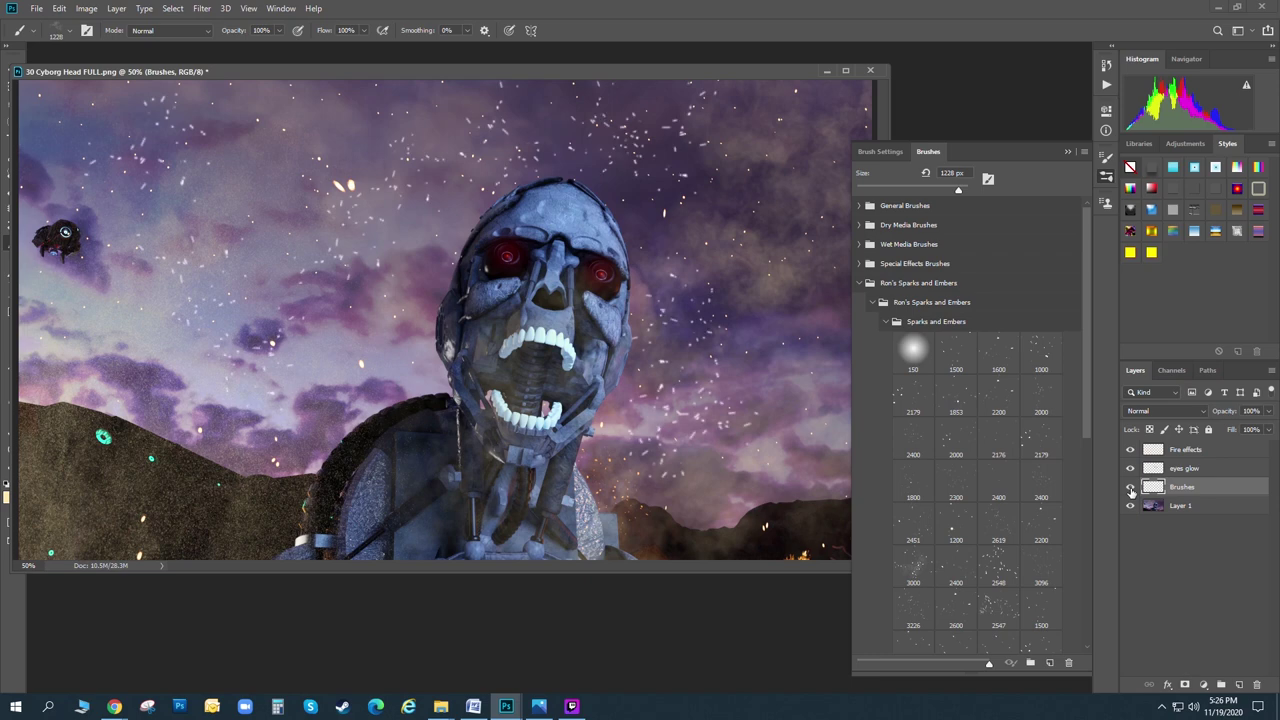
- Compare the image with the Brushes layer hidden and shown, then apply the yellow glow style
{"action": "left_click", "coordinate": [1131, 488]}
{"action": "left_click", "coordinate": [1131, 488]}
{"action": "left_click", "coordinate": [1131, 488]}
{"action": "left_click", "coordinate": [1131, 488]}
{"action": "left_click", "coordinate": [1131, 488]}
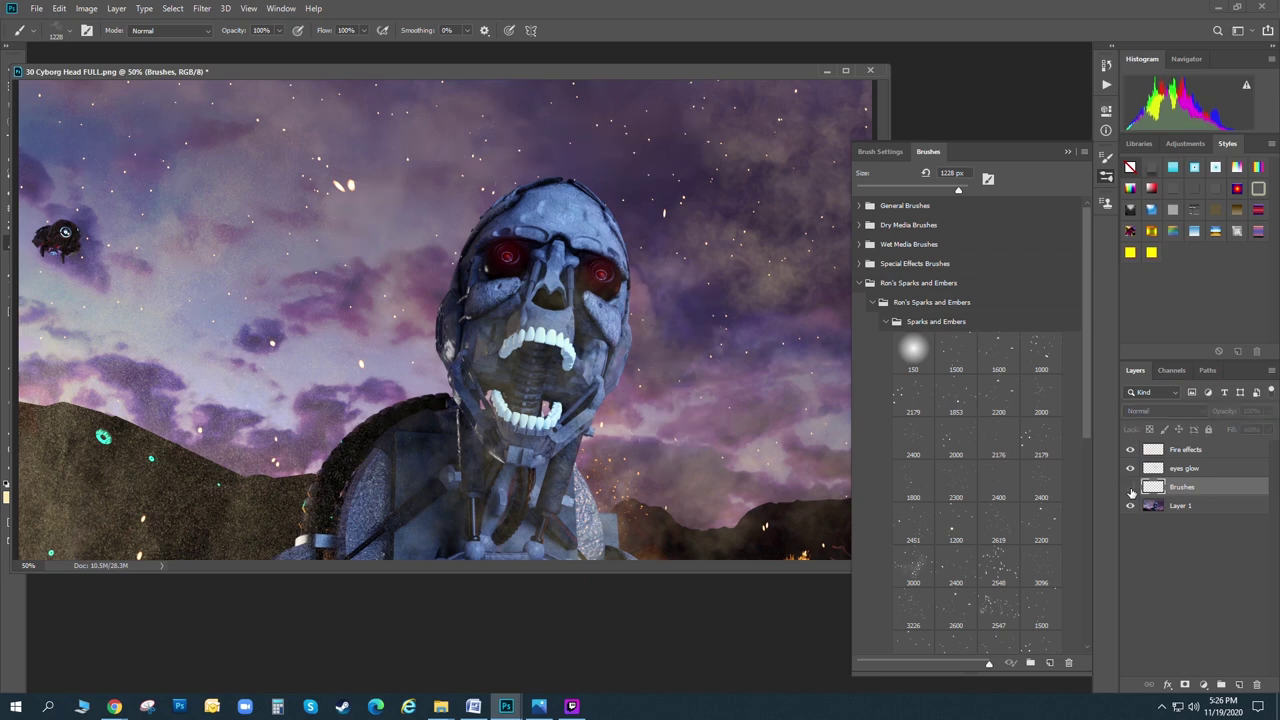
{"action": "left_click", "coordinate": [1131, 488]}
{"action": "left_click", "coordinate": [1131, 488]}
{"action": "left_click", "coordinate": [1131, 488]}
{"action": "left_click", "coordinate": [1131, 488]}
{"action": "left_click", "coordinate": [1131, 488]}
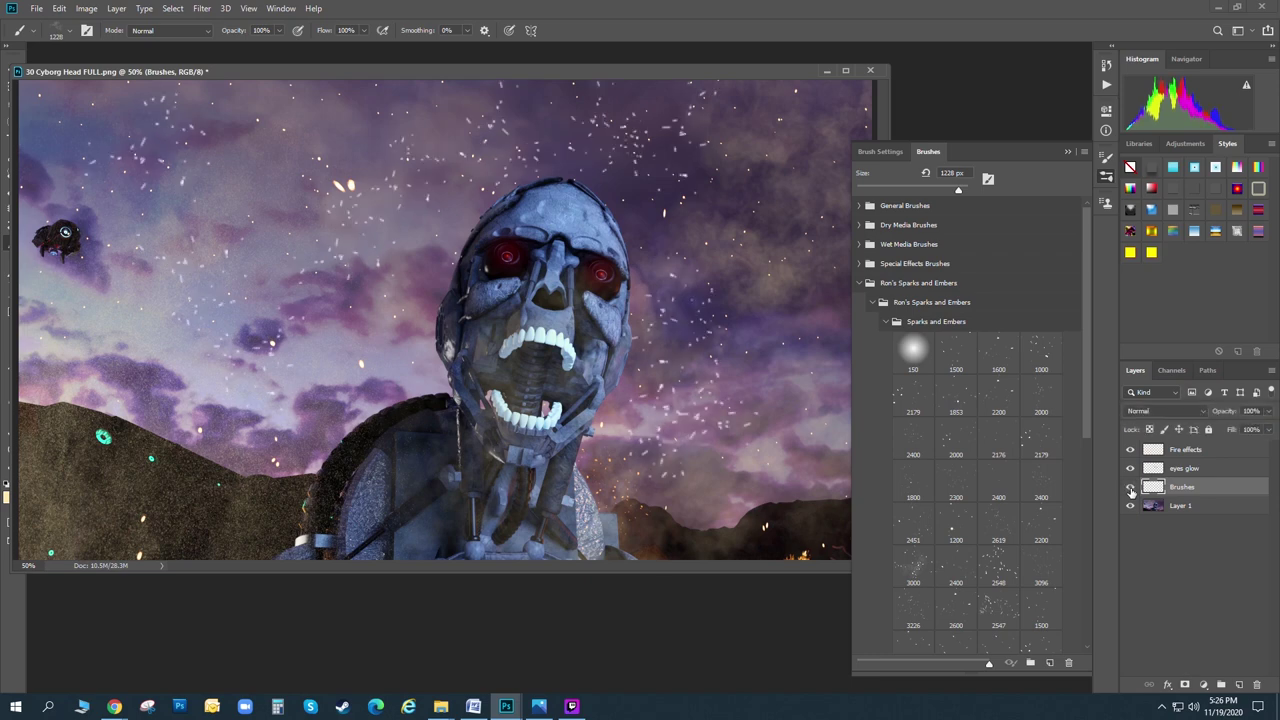
{"action": "left_click", "coordinate": [1131, 488]}
{"action": "left_click", "coordinate": [1131, 488]}
{"action": "left_click", "coordinate": [1131, 488]}
{"action": "left_click", "coordinate": [1131, 488]}
{"action": "left_click", "coordinate": [1151, 232]}
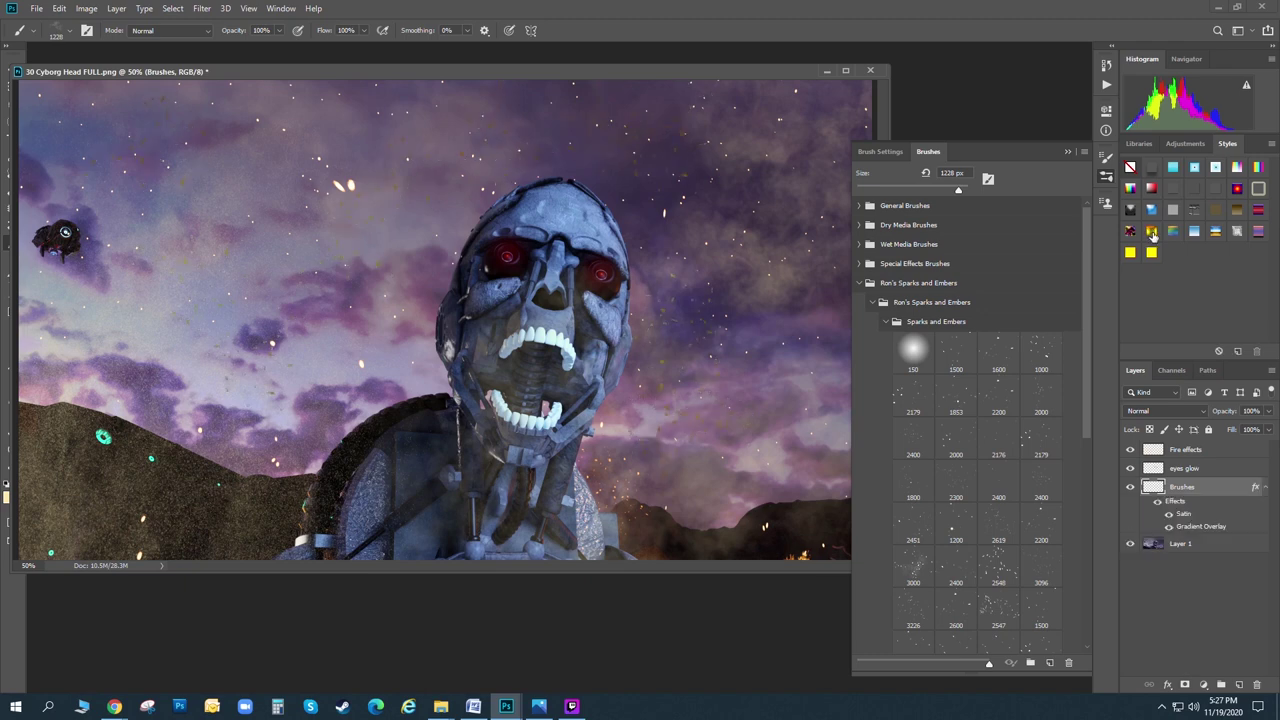
{"action": "left_click", "coordinate": [1130, 254]}
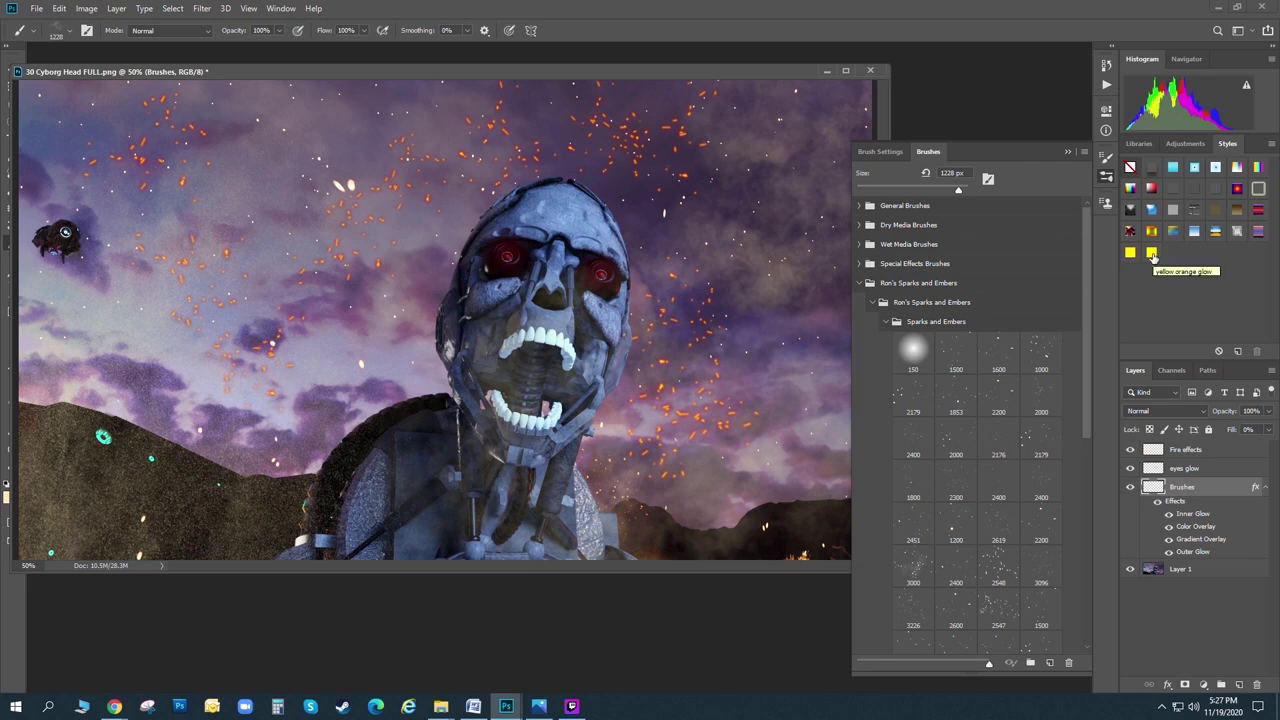
- Copy the Brushes layer's orange glow style and paste it onto the eyes glow layer
{"action": "right_click", "coordinate": [1192, 492]}
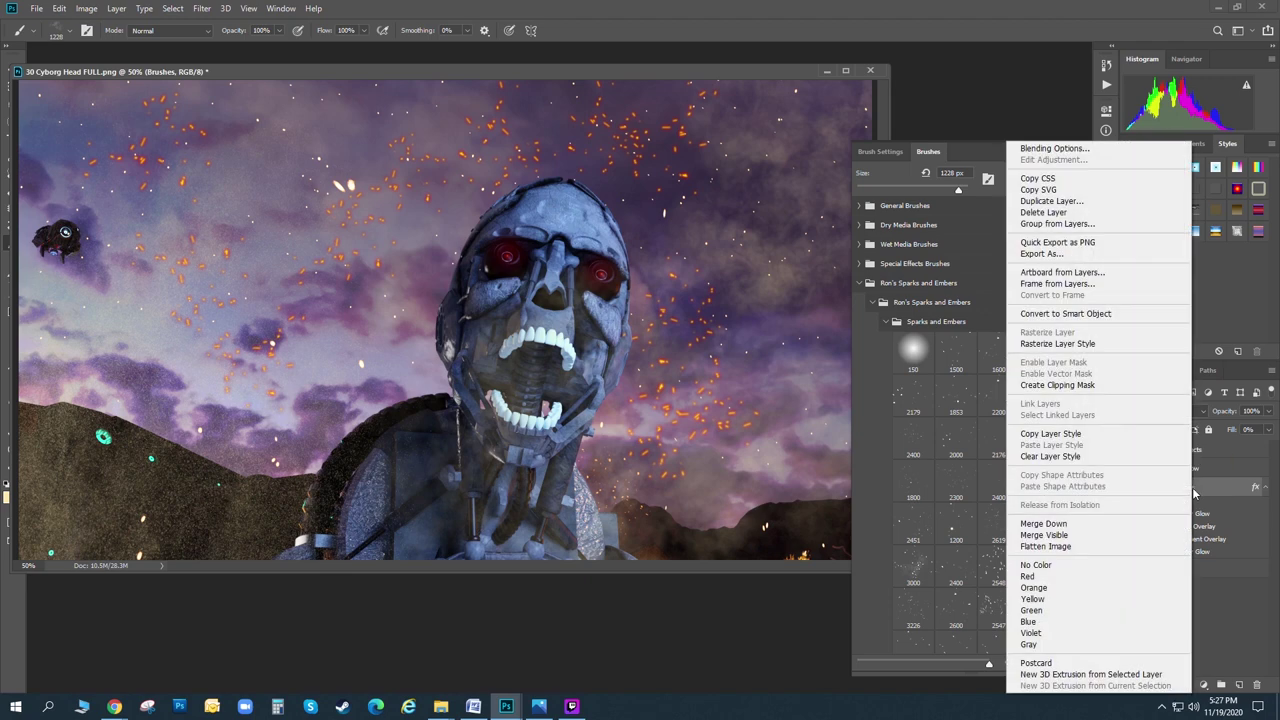
{"action": "left_click", "coordinate": [1106, 437]}
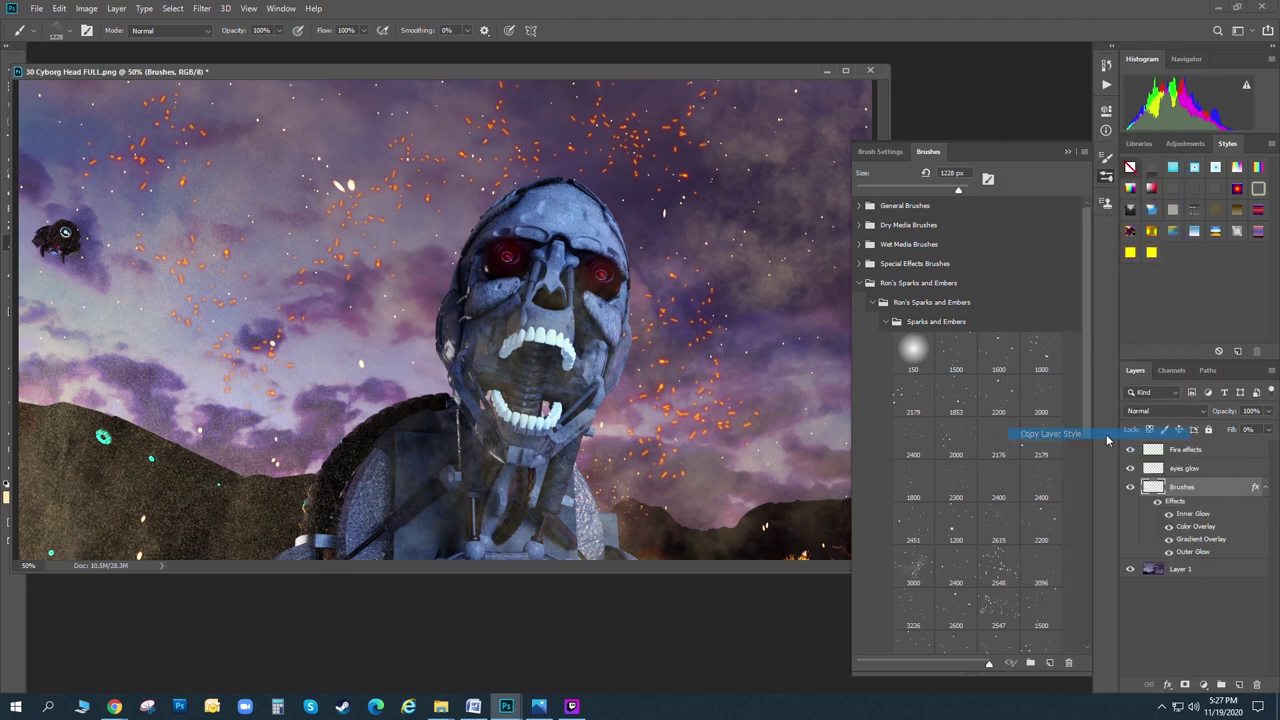
{"action": "left_click", "coordinate": [1188, 470]}
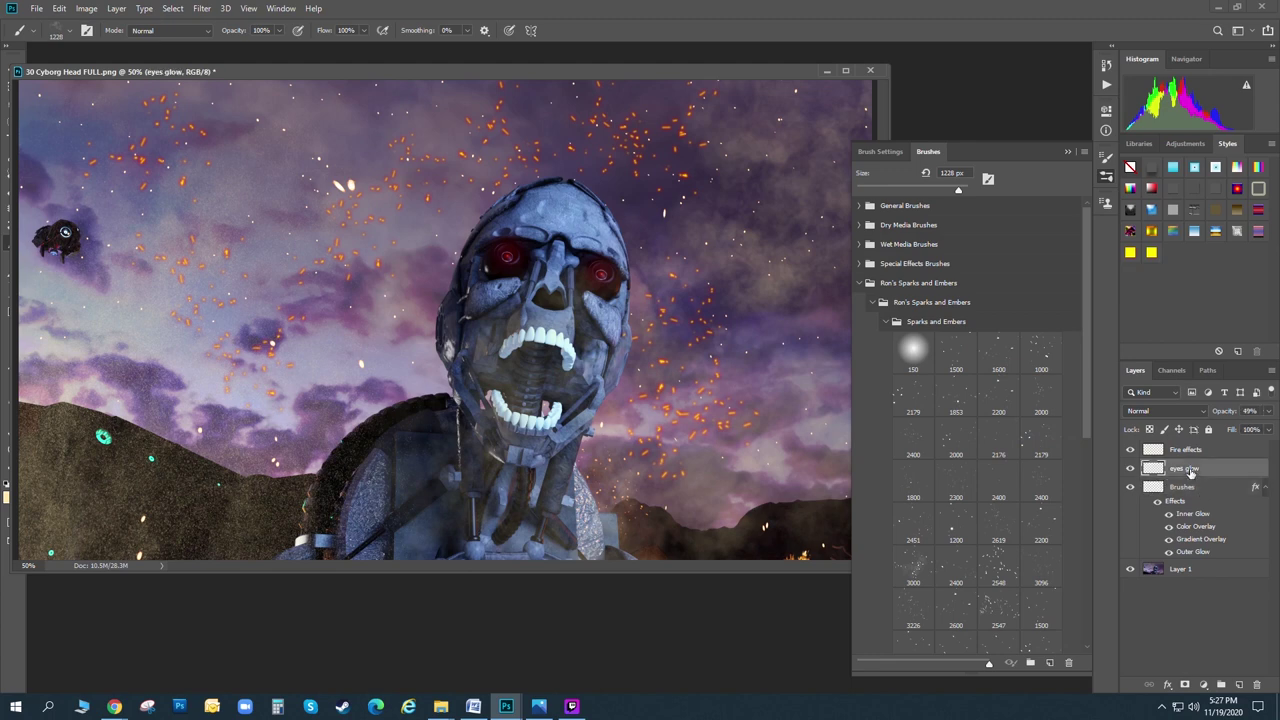
{"action": "right_click", "coordinate": [1190, 471]}
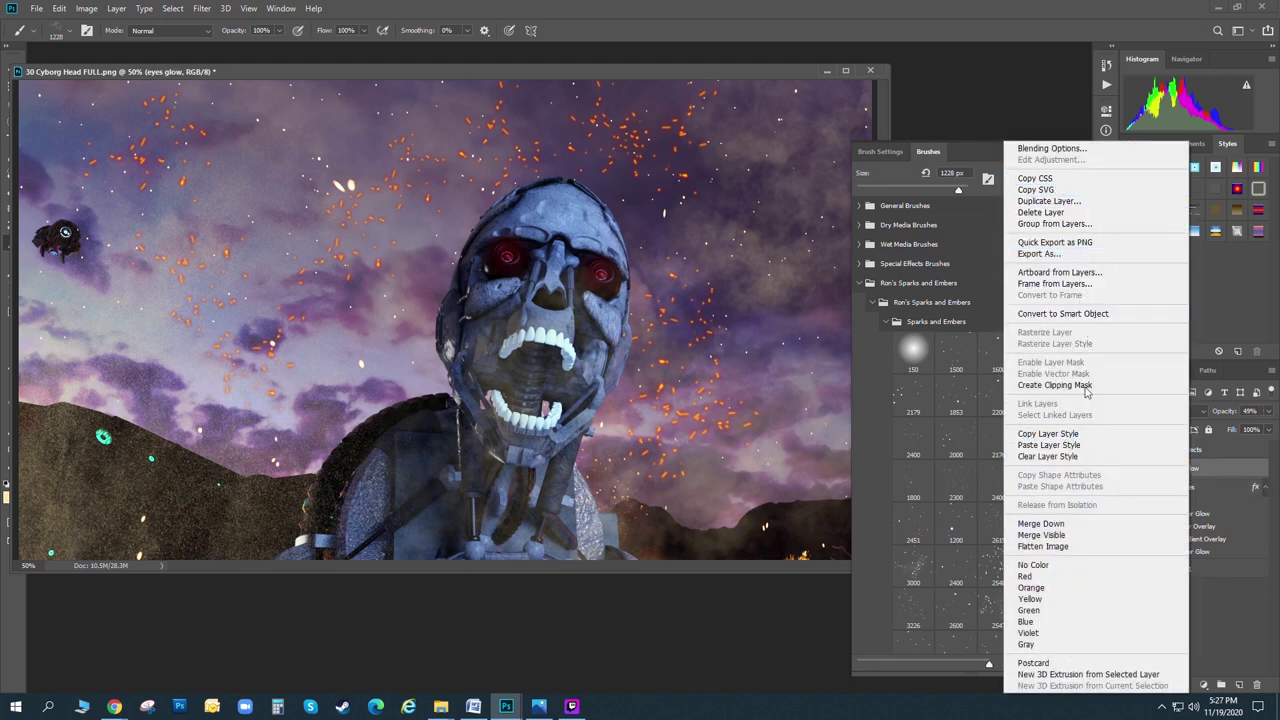
{"action": "left_click", "coordinate": [1093, 445]}
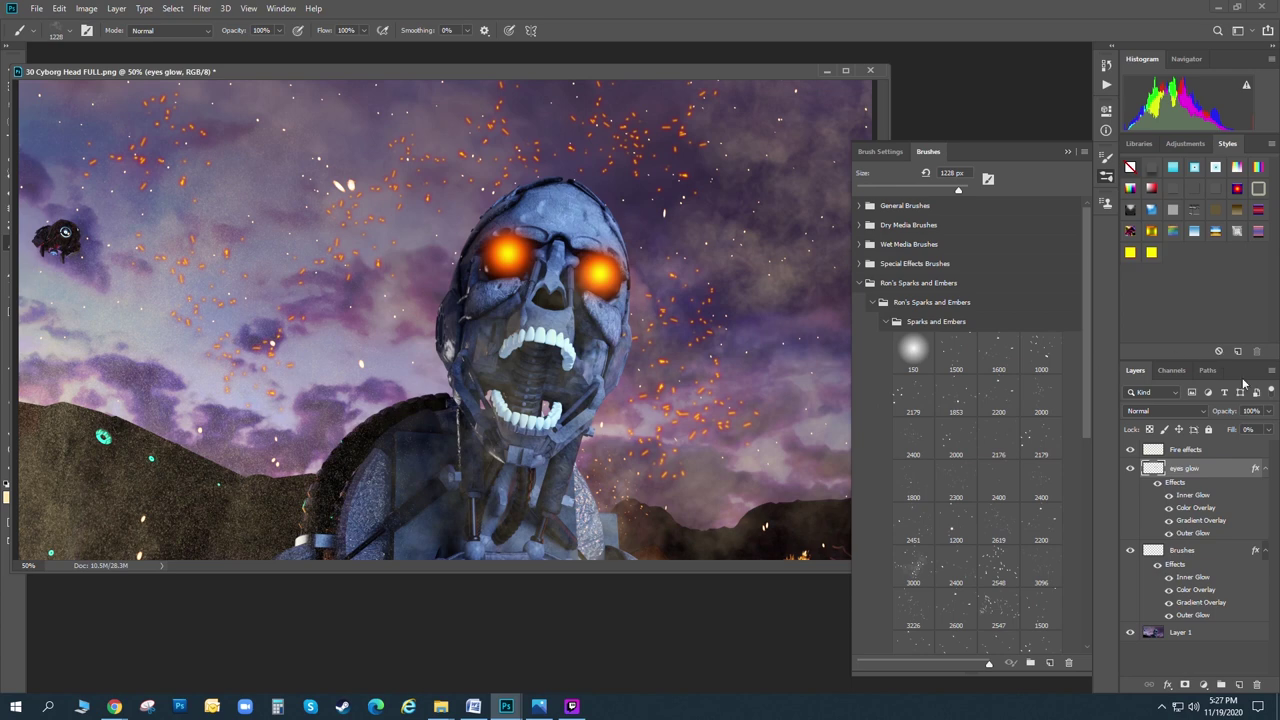
- Lower the eyes glow layer to 55% opacity and close the cyborg image
{"action": "left_click", "coordinate": [1268, 413]}
{"action": "left_click_drag", "start_coordinate": [1266, 428], "coordinate": [1243, 430]}
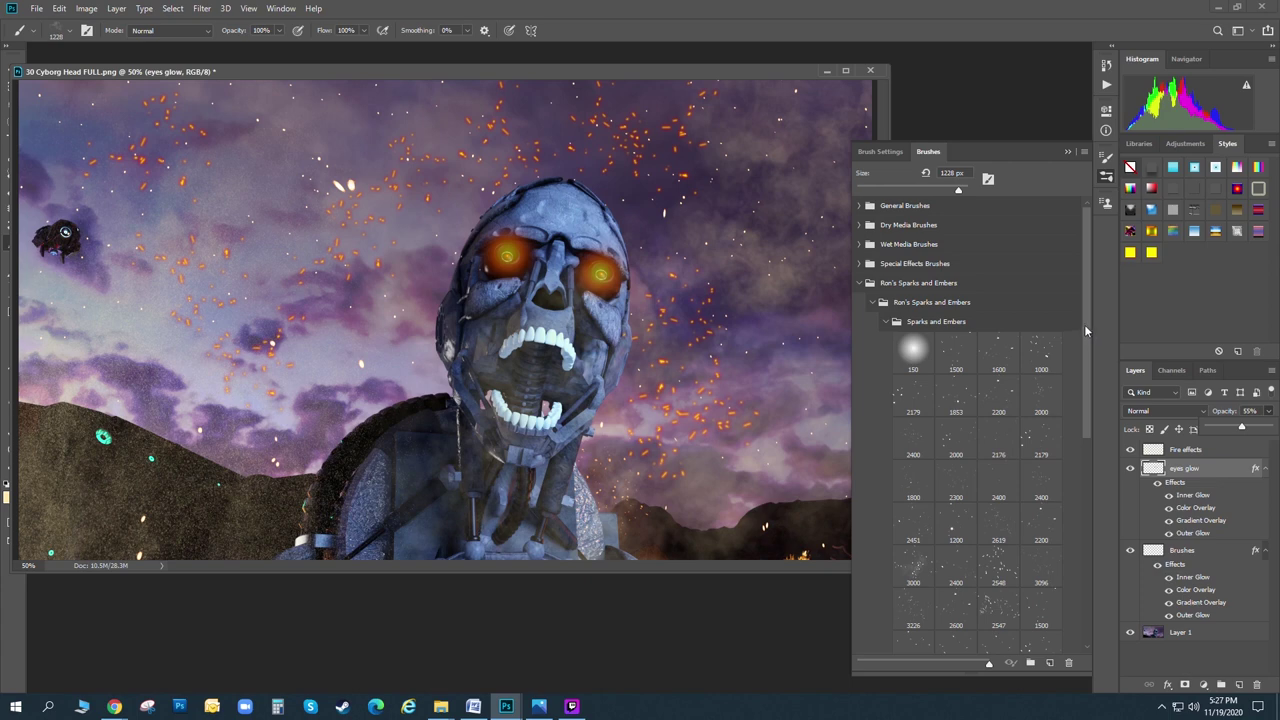
{"action": "mouse_move", "coordinate": [1084, 324]}
{"action": "left_mouse_down"}
{"action": "mouse_move", "coordinate": [1088, 542]}
{"action": "mouse_move", "coordinate": [1082, 313]}
{"action": "left_mouse_up"}
{"action": "left_click", "coordinate": [871, 71]}
- Discard the cyborg changes and open 26 Dragons Head Full.png in a narrower, taller floating window
{"action": "left_click", "coordinate": [642, 268]}
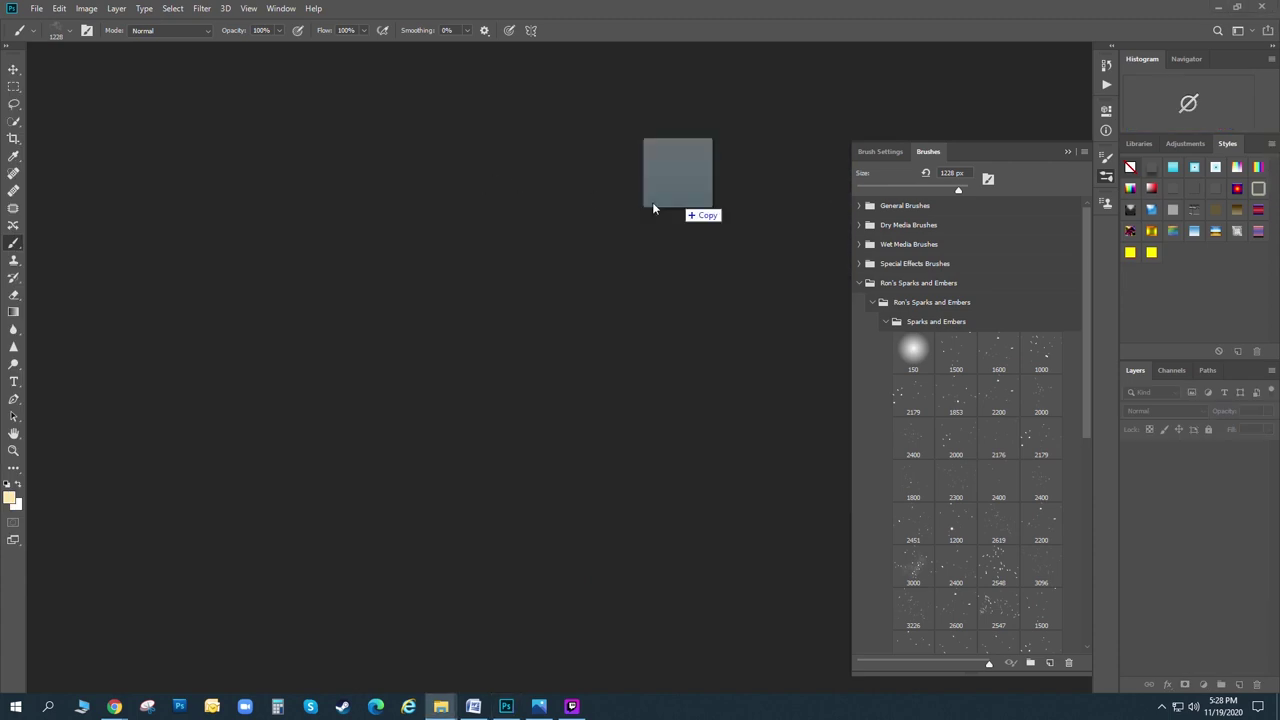
{"action": "left_click_drag", "start_coordinate": [654, 206], "coordinate": [645, 224]}
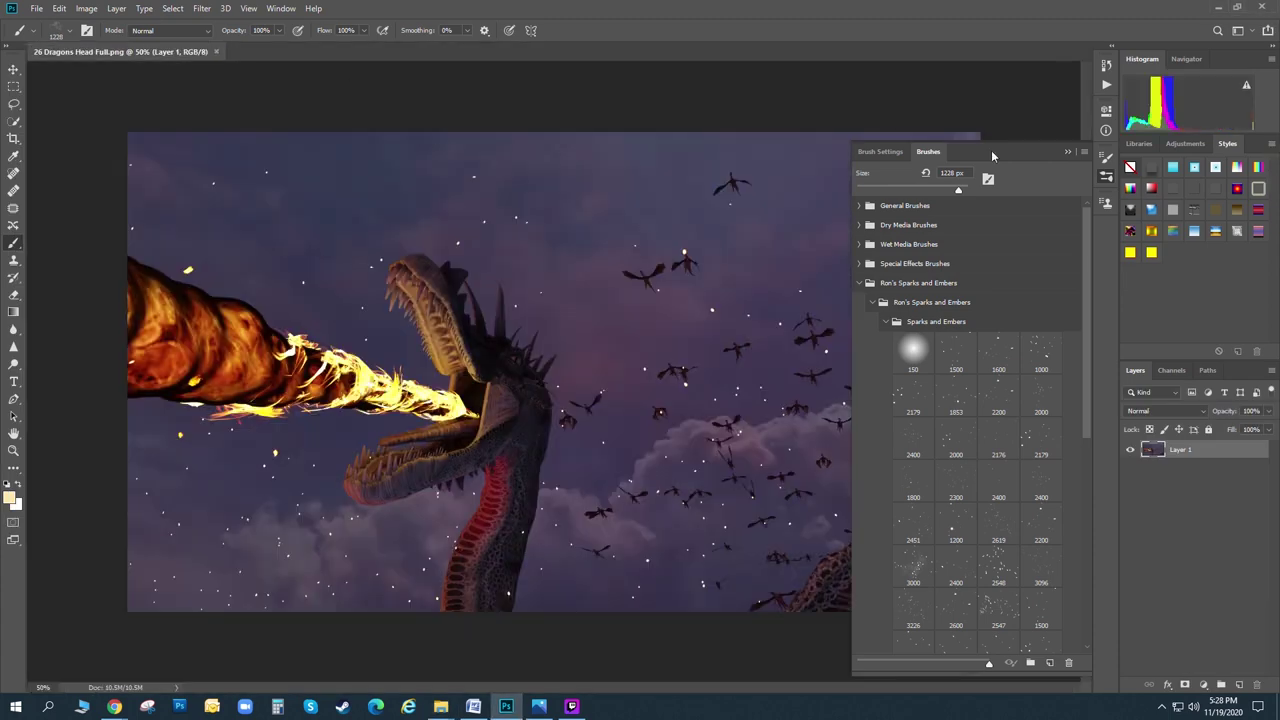
{"action": "left_click_drag", "start_coordinate": [138, 57], "coordinate": [512, 71]}
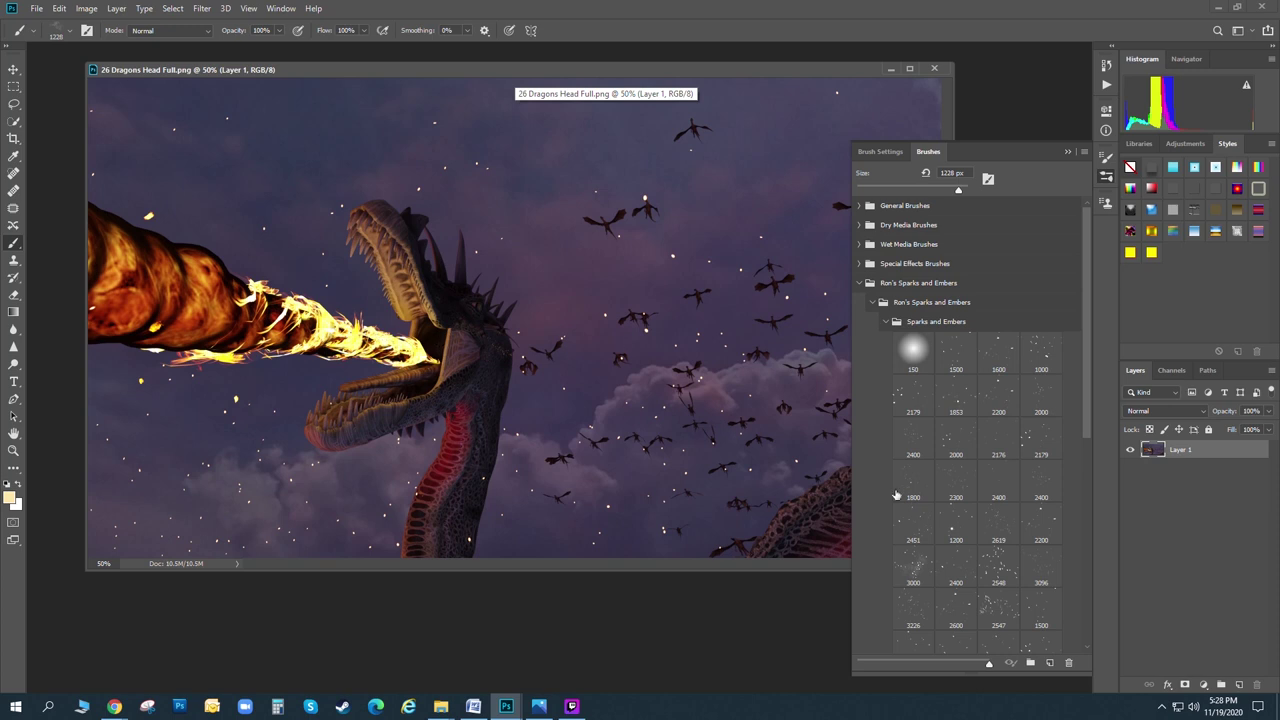
{"action": "left_click_drag", "start_coordinate": [953, 121], "coordinate": [827, 122]}
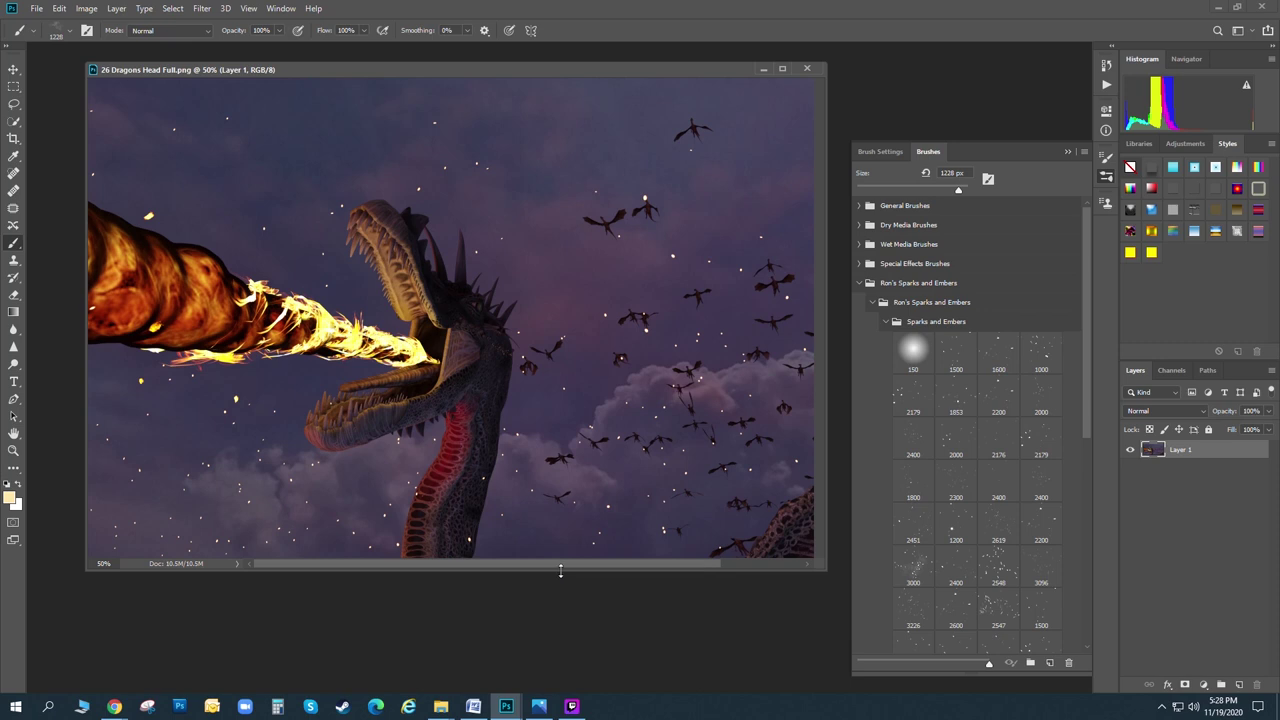
{"action": "left_click_drag", "start_coordinate": [560, 569], "coordinate": [560, 643]}
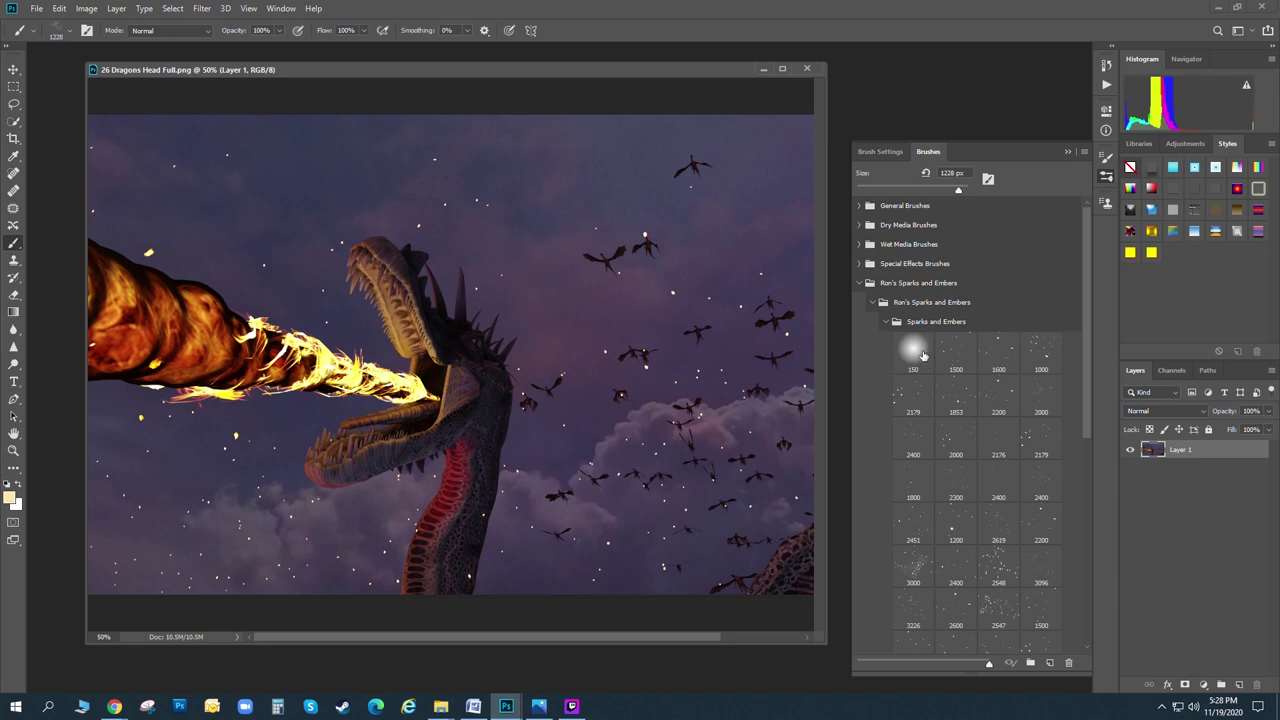
{"action": "left_click", "coordinate": [117, 9]}
- Create a new layer named Flame Source via Layer > New > Layer
{"action": "mouse_move", "coordinate": [213, 26]}
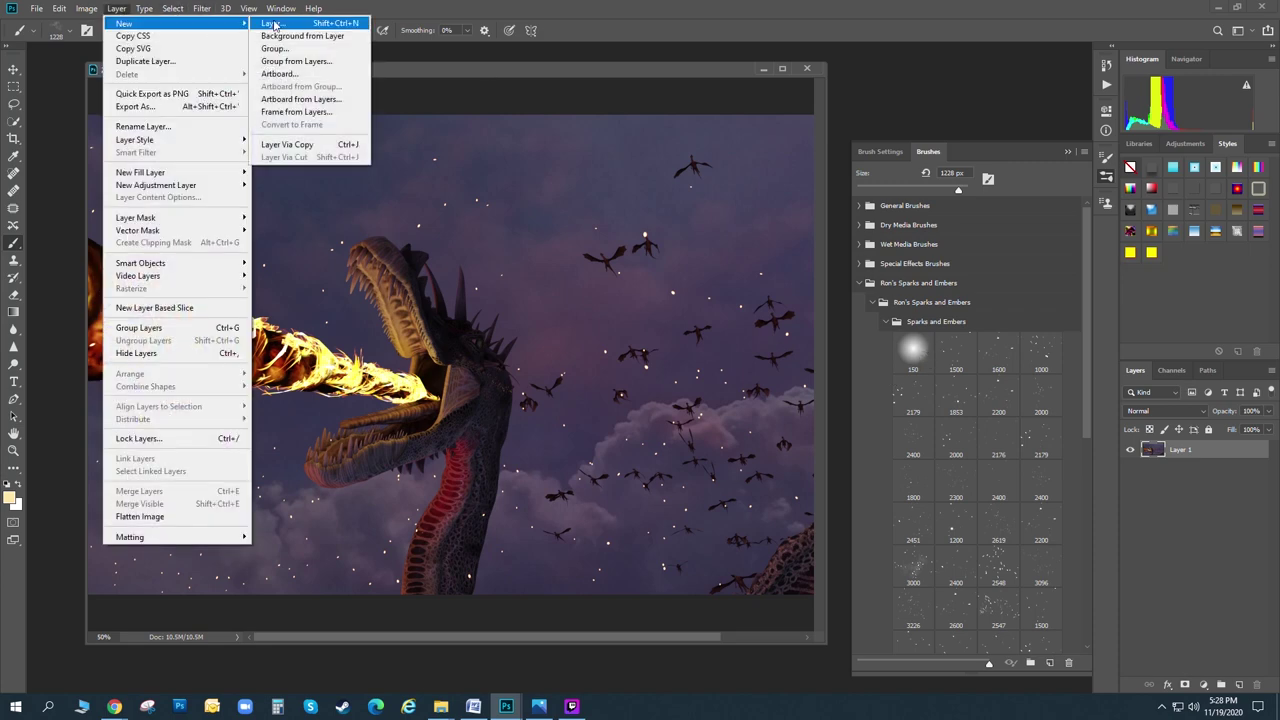
{"action": "left_click", "coordinate": [275, 24]}
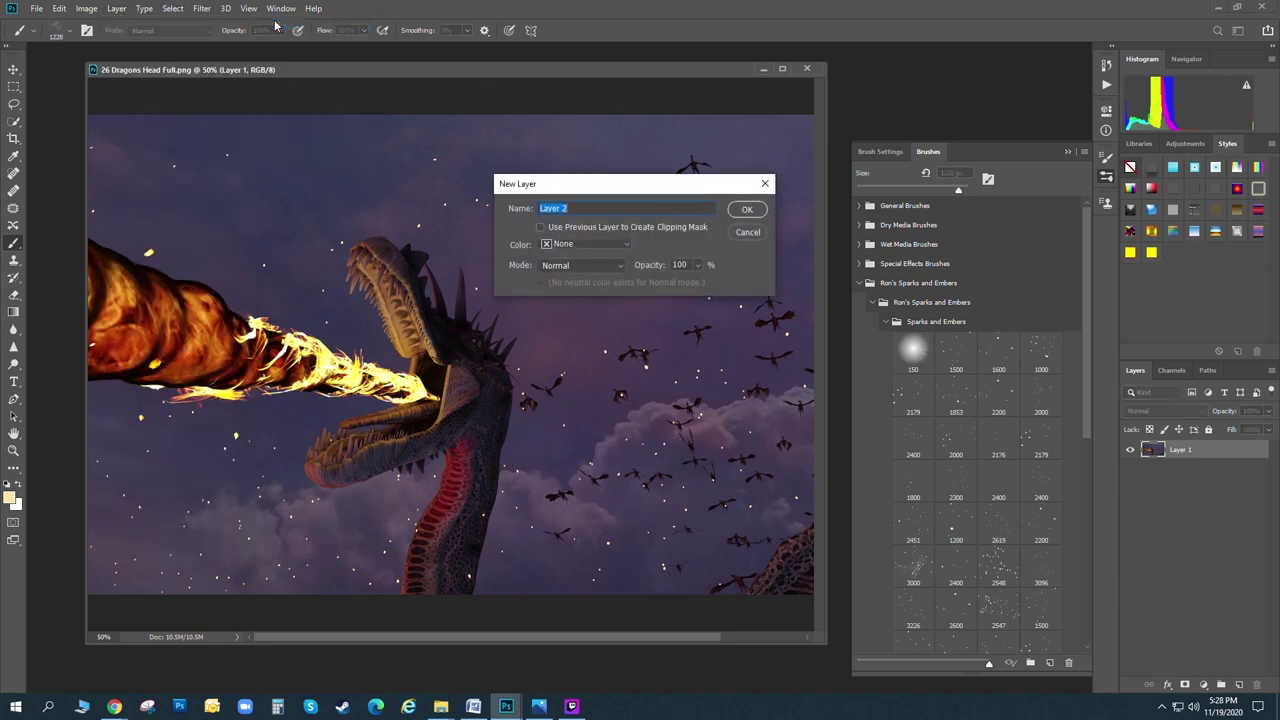
{"action": "type", "text": "Flame Source"}
{"action": "key", "text": "Return"}
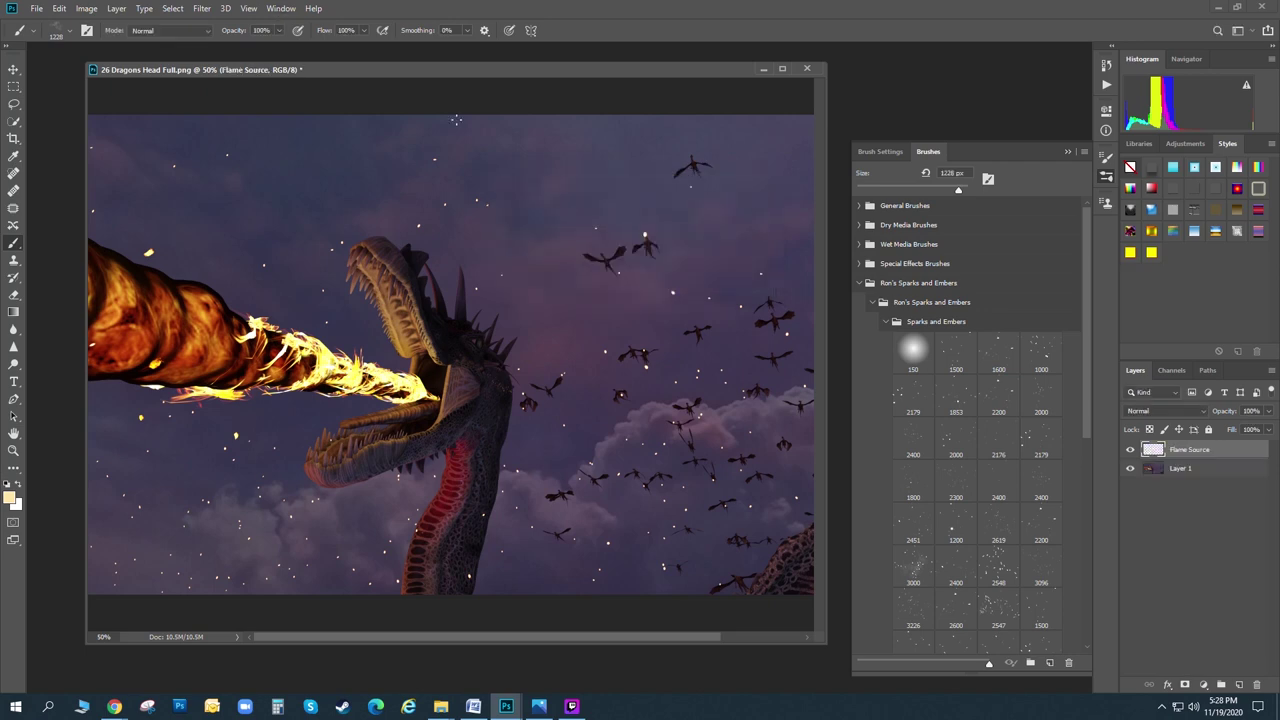
- Paint a soft glow in the dragon's mouth with the 150 px soft brush at 80% opacity
{"action": "left_click", "coordinate": [913, 355]}
{"action": "mouse_move", "coordinate": [432, 389]}
{"action": "left_mouse_down"}
{"action": "mouse_move", "coordinate": [409, 419]}
{"action": "mouse_move", "coordinate": [423, 371]}
{"action": "left_mouse_up"}
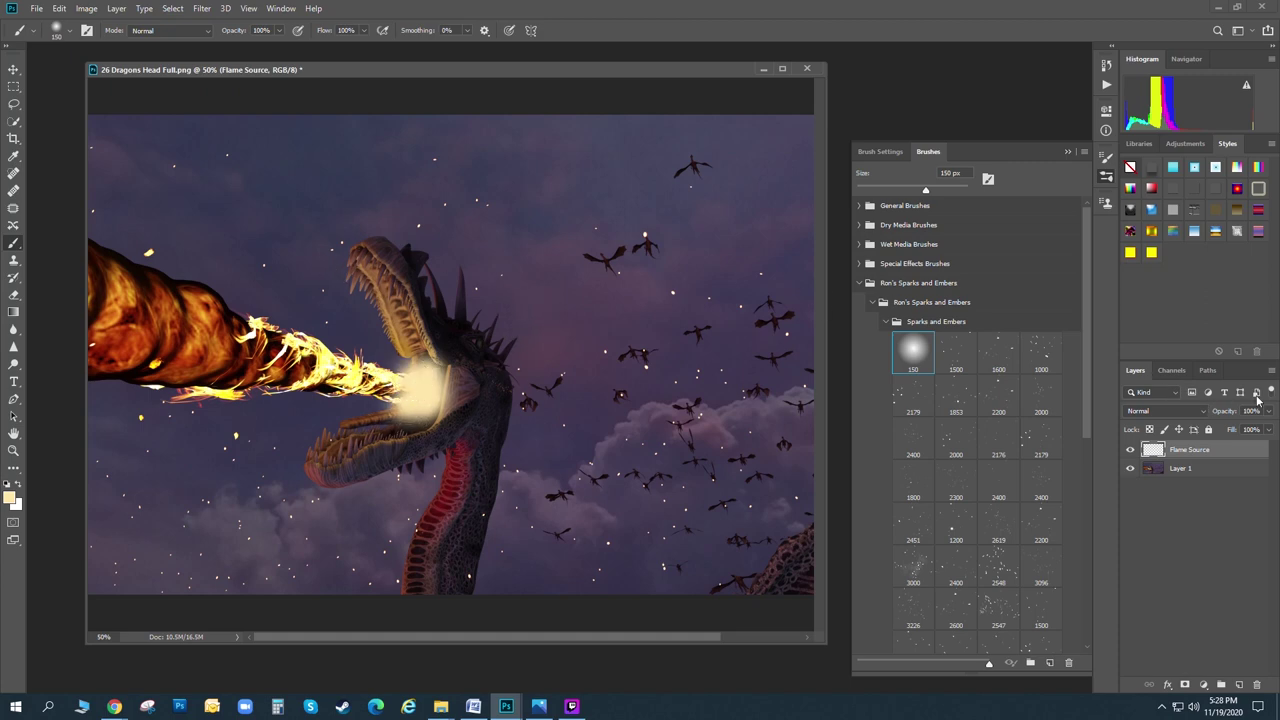
{"action": "left_click", "coordinate": [1269, 411]}
{"action": "left_click_drag", "start_coordinate": [1268, 428], "coordinate": [1257, 428]}
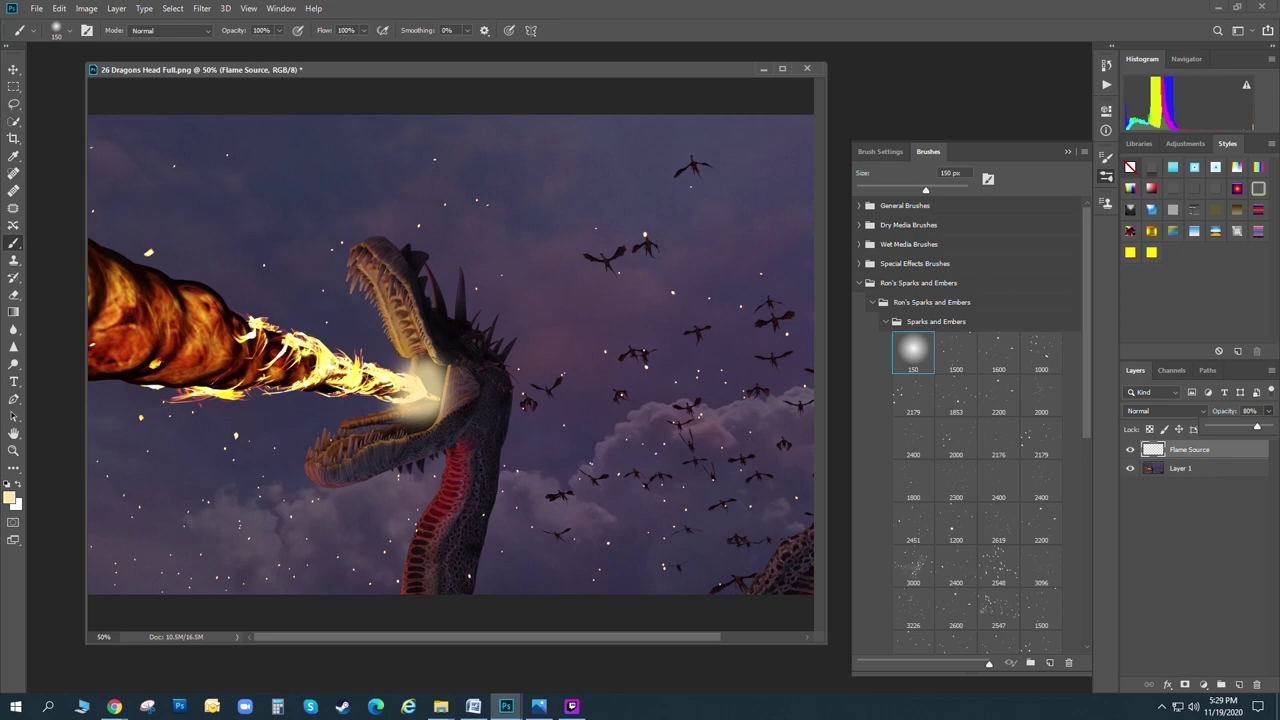
{"action": "key", "text": "super+e"}
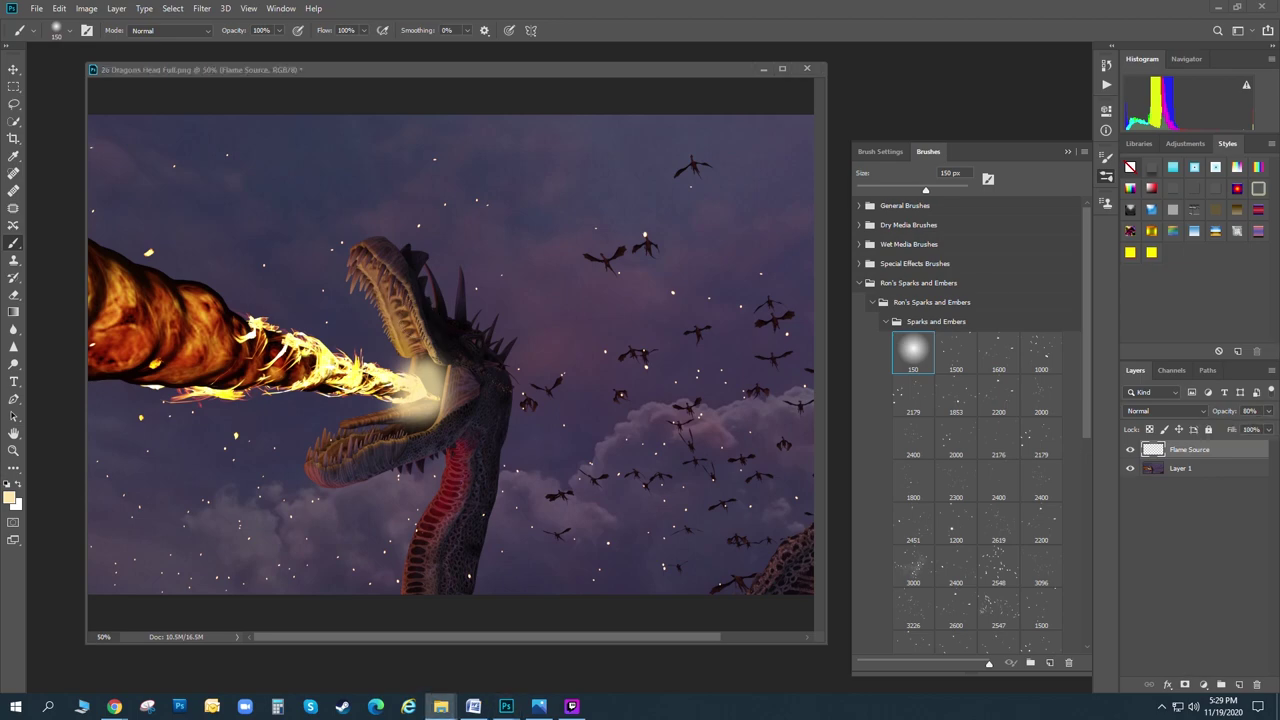
- Place Explorer beside Photoshop, open Ron's Sparks and Embers .PNG, and select the 001 and 002 images
{"action": "key", "text": "super+Right"}
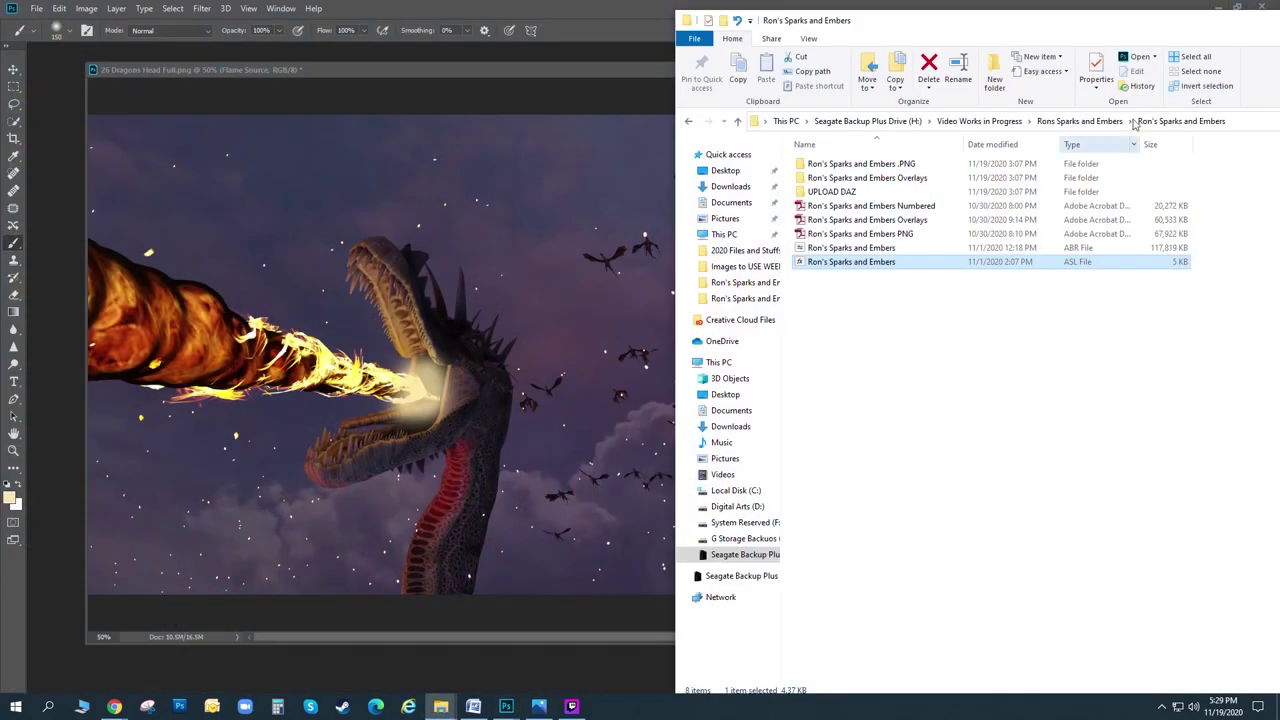
{"action": "left_click_drag", "start_coordinate": [846, 27], "coordinate": [738, 34]}
{"action": "double_click", "coordinate": [713, 172]}
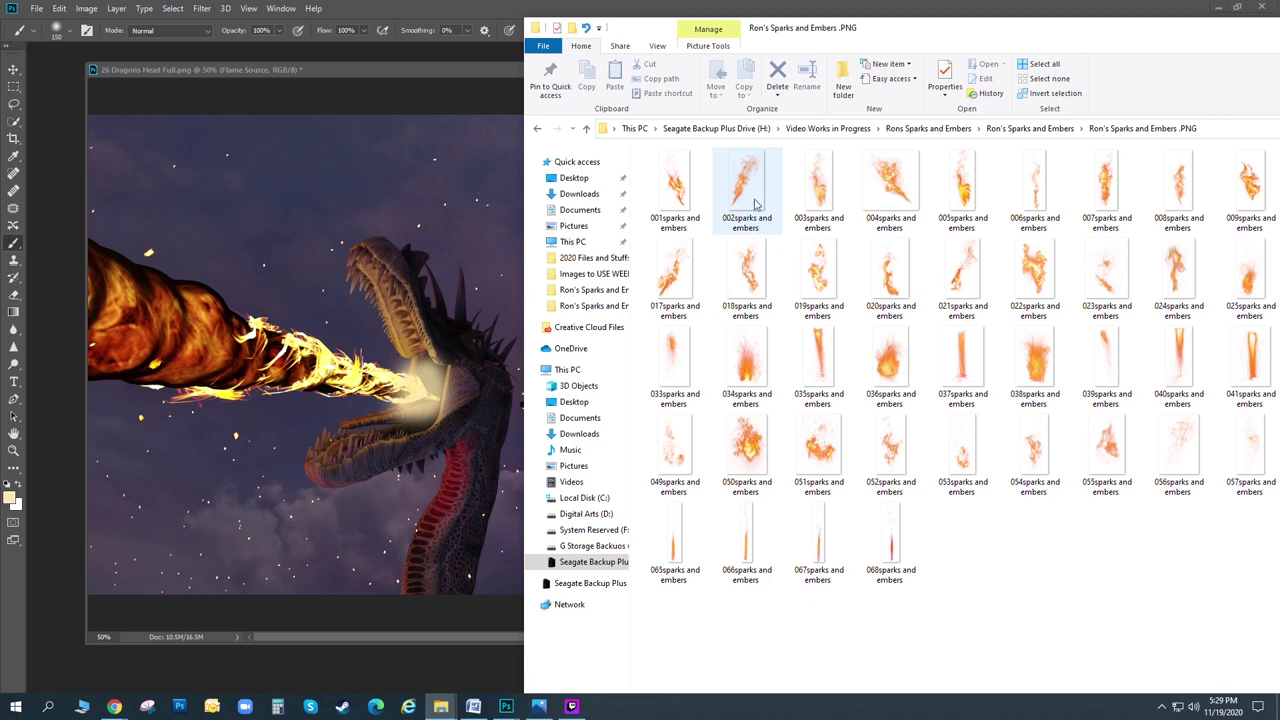
{"action": "left_click", "coordinate": [745, 193]}
{"action": "left_click", "coordinate": [687, 197], "text": "ctrl"}
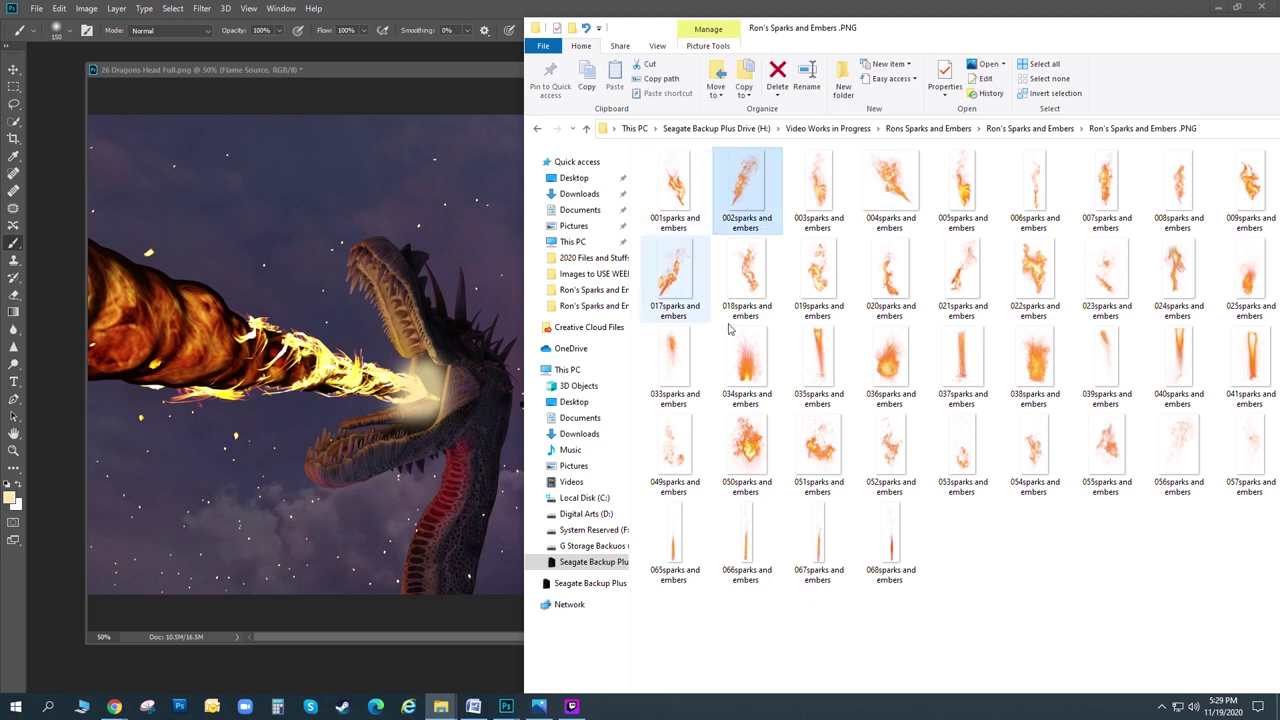
- Show the flame images as extra large thumbnails and scroll through them
{"action": "right_click", "coordinate": [1016, 580]}
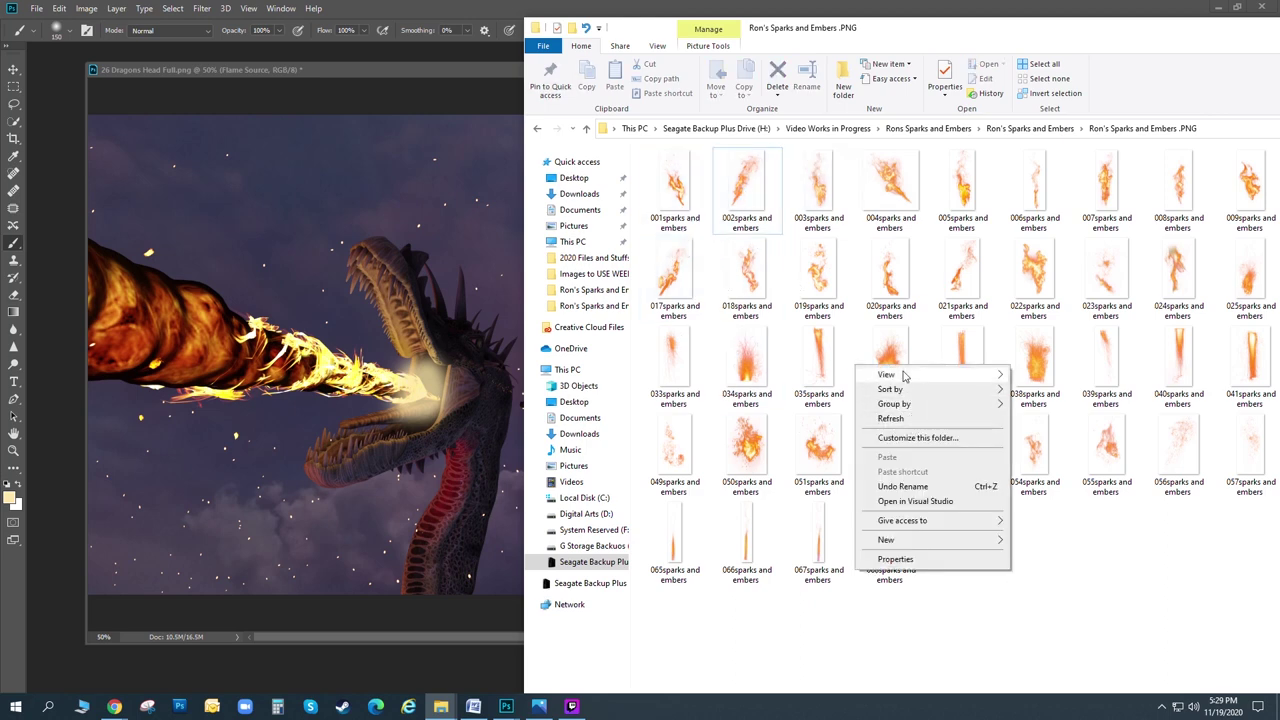
{"action": "mouse_move", "coordinate": [900, 376]}
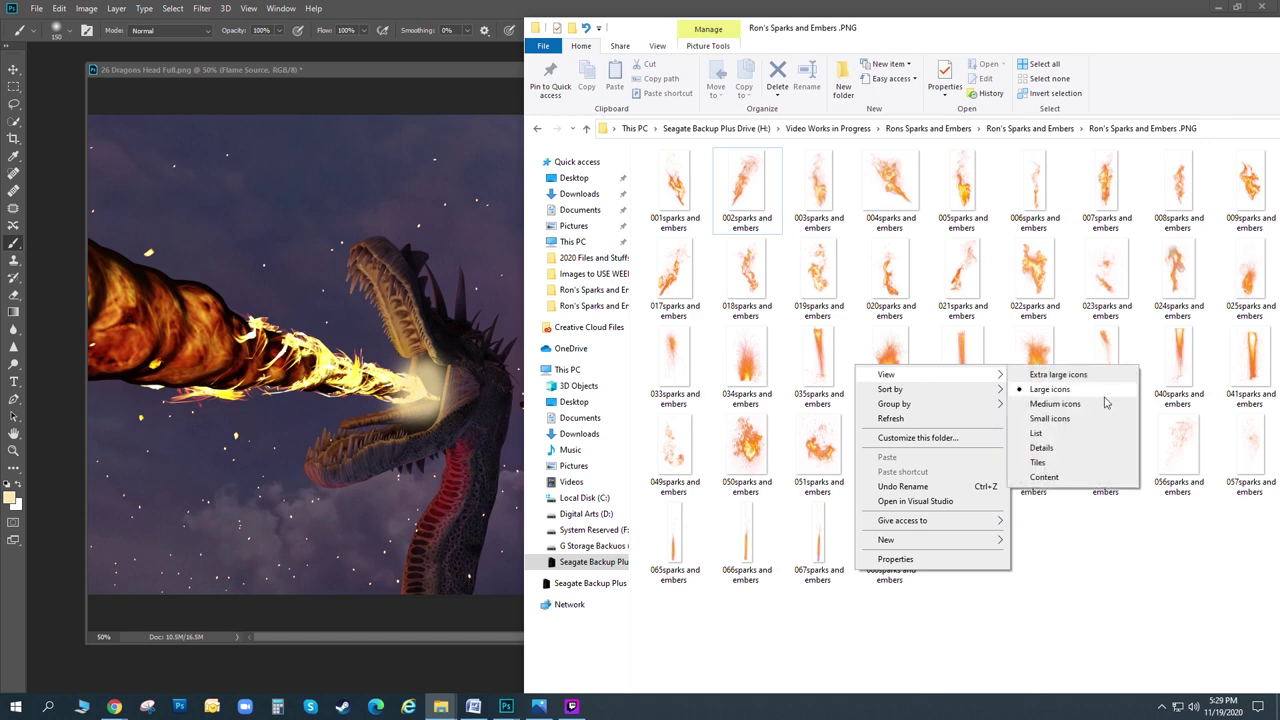
{"action": "left_click", "coordinate": [1058, 374]}
{"action": "left_click_drag", "start_coordinate": [951, 42], "coordinate": [571, 37]}
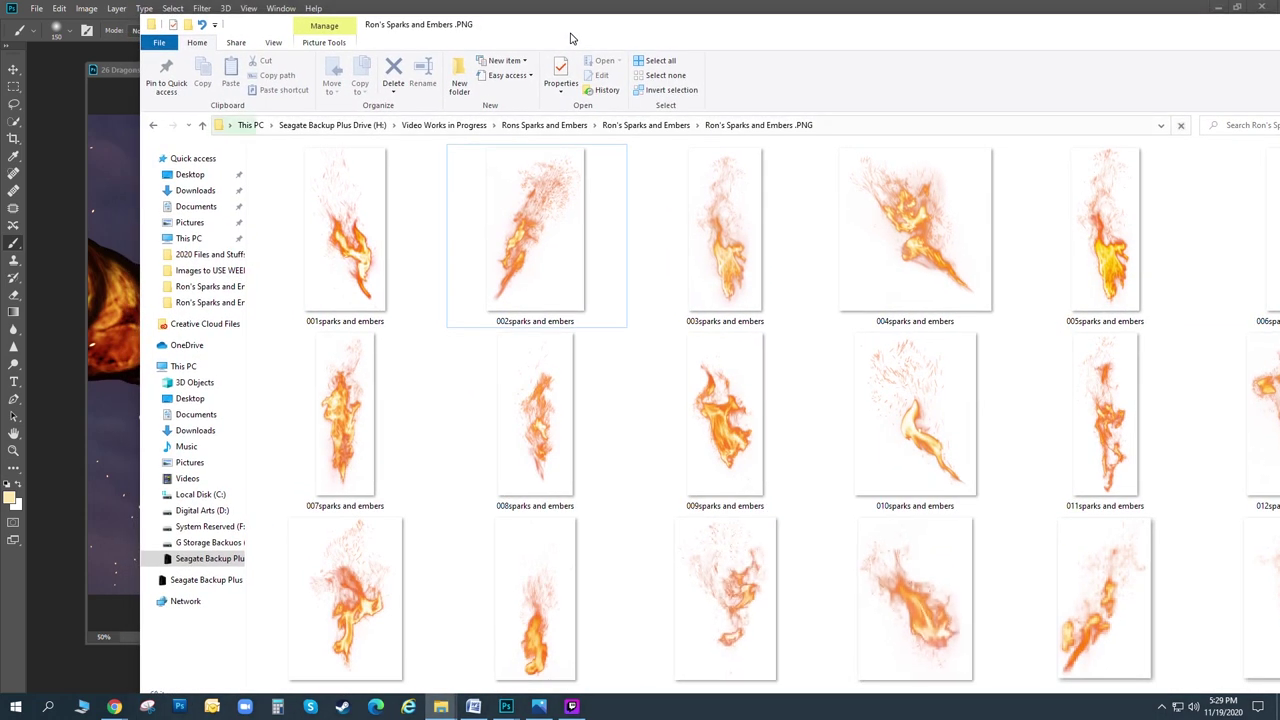
{"action": "scroll", "coordinate": [748, 355], "scroll_direction": "down", "scroll_amount": 1}
{"action": "scroll", "coordinate": [748, 355], "scroll_direction": "down", "scroll_amount": 3}
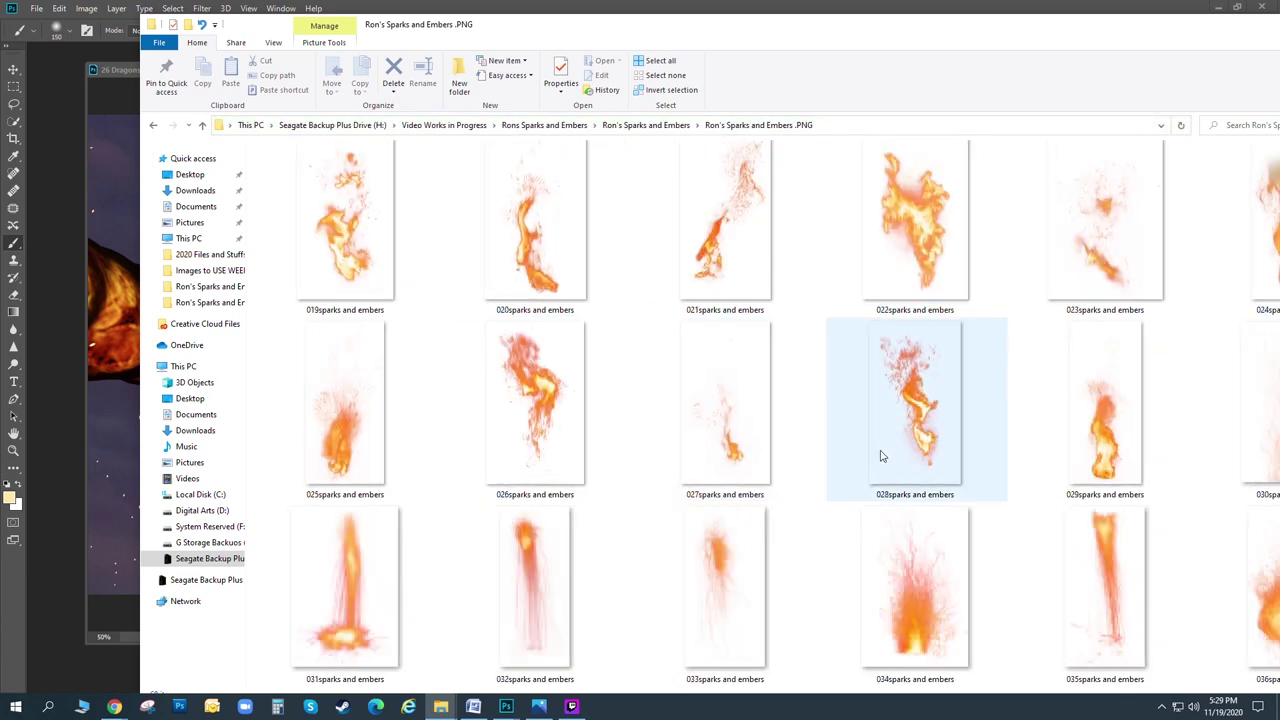
{"action": "scroll", "coordinate": [880, 456], "scroll_direction": "down", "scroll_amount": 1}
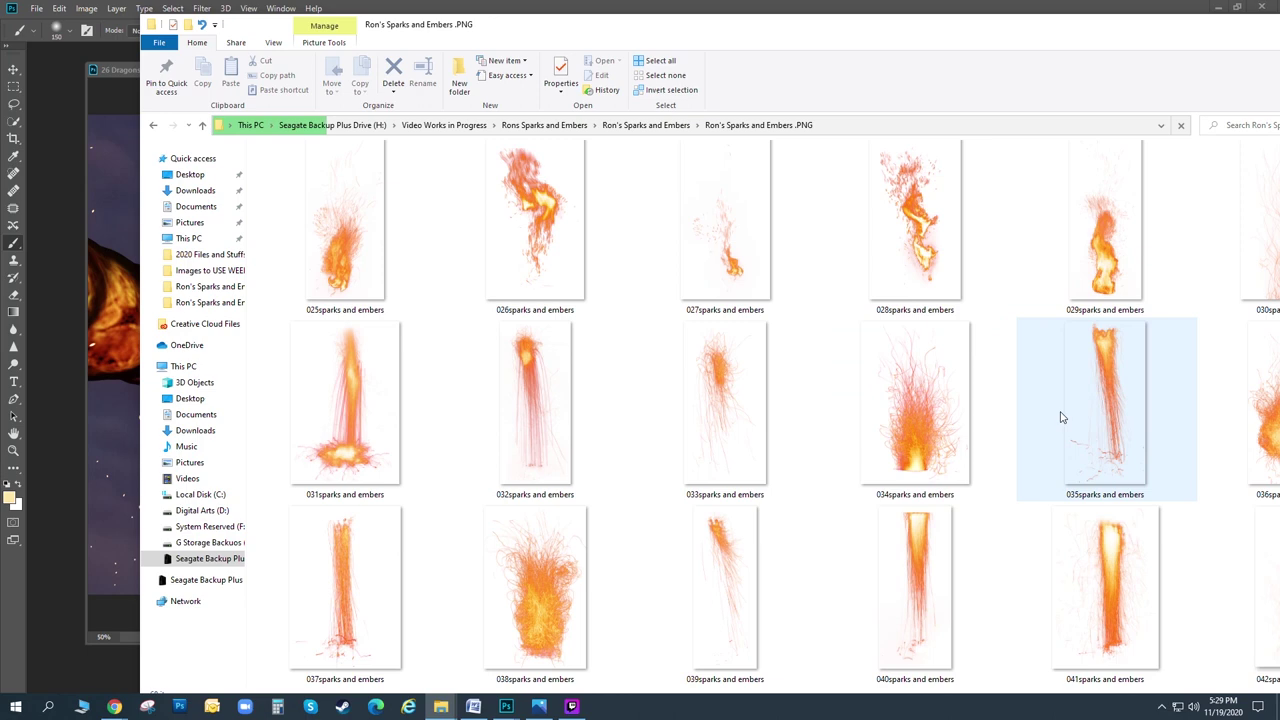
{"action": "scroll", "coordinate": [886, 451], "scroll_direction": "down", "scroll_amount": 1}
{"action": "scroll", "coordinate": [866, 455], "scroll_direction": "down", "scroll_amount": 3}
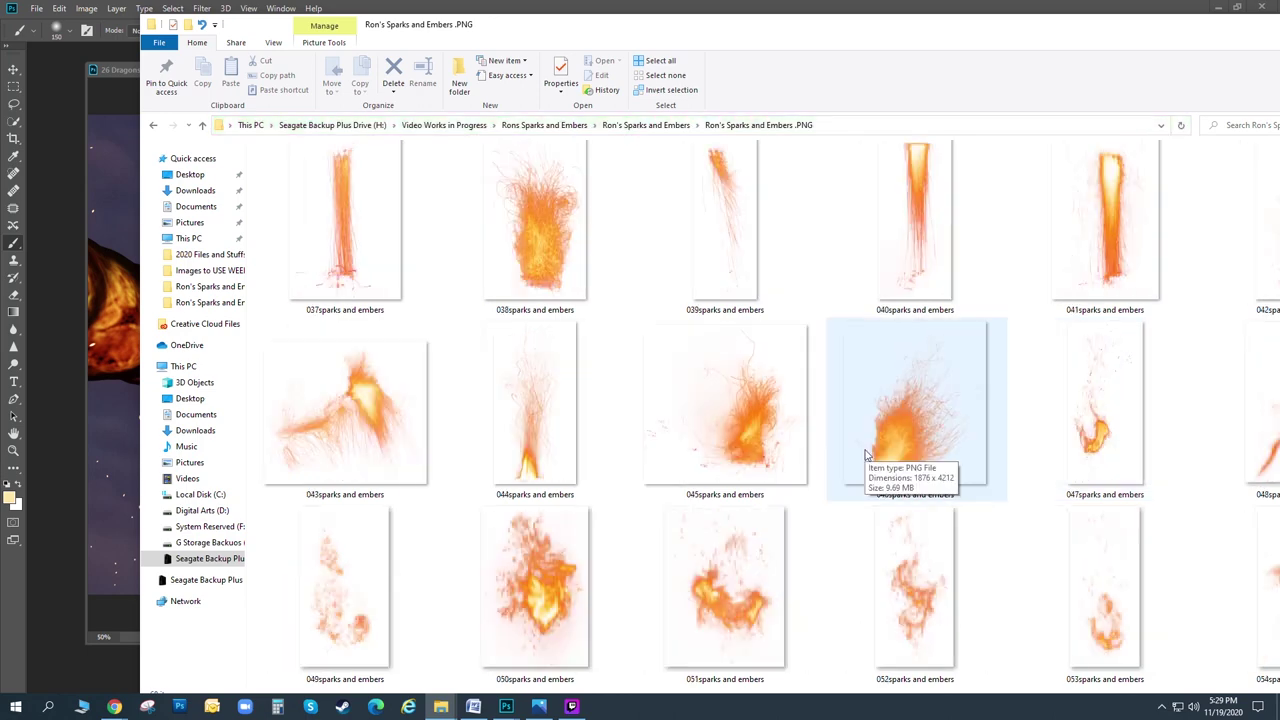
{"action": "scroll", "coordinate": [866, 455], "scroll_direction": "up", "scroll_amount": 8}
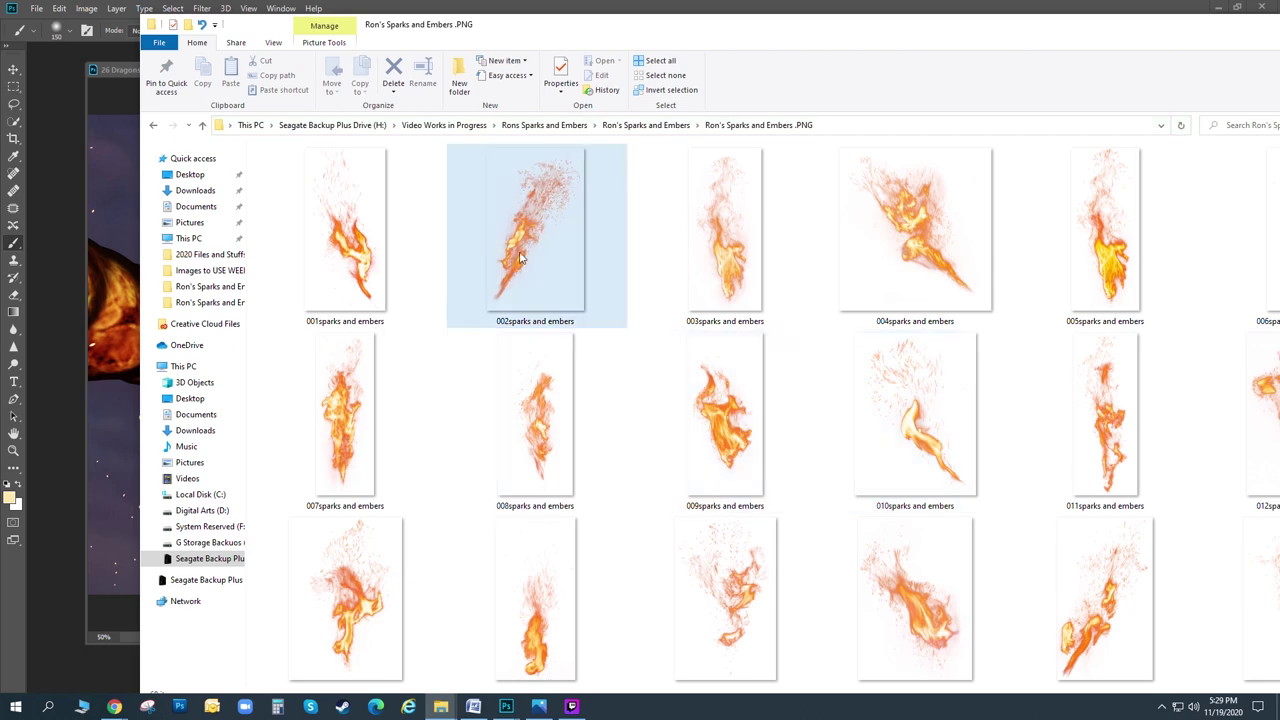
{"action": "left_click_drag", "start_coordinate": [620, 30], "coordinate": [1279, 40]}
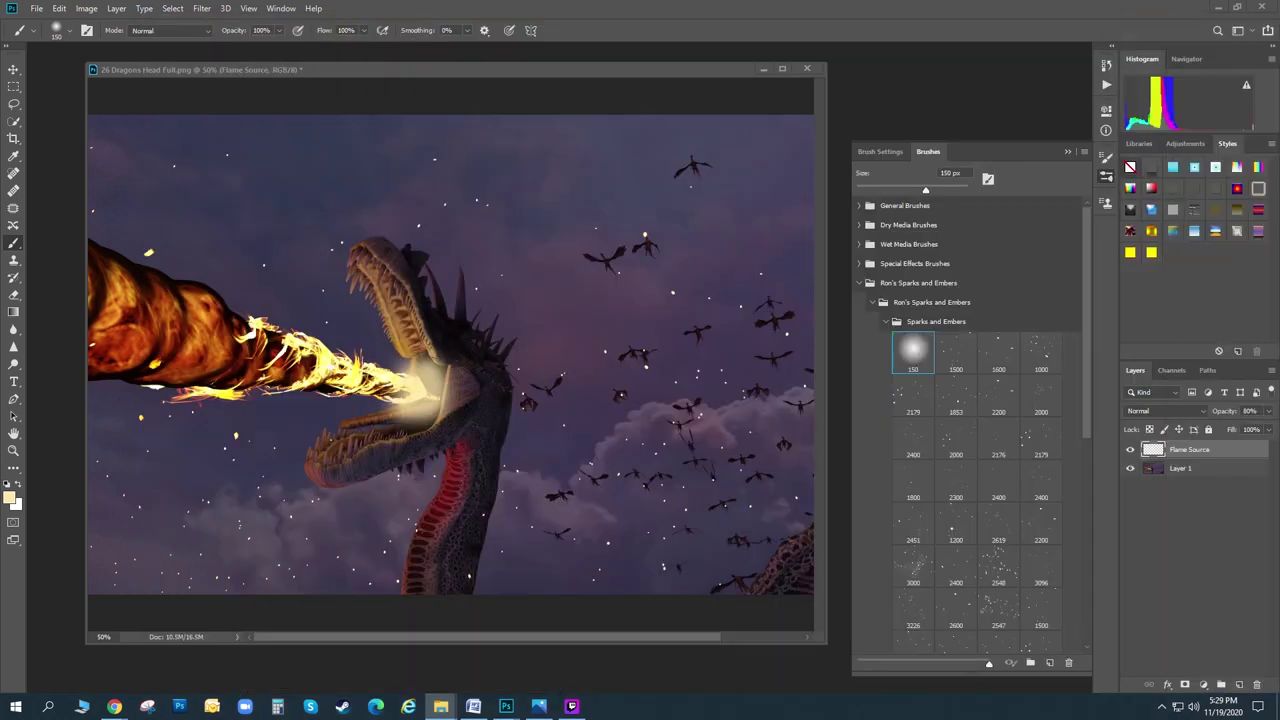
- Place 002sparks and embers, then rotate and move it left along the dragon's fire breath
{"action": "left_click_drag", "start_coordinate": [593, 250], "coordinate": [594, 243]}
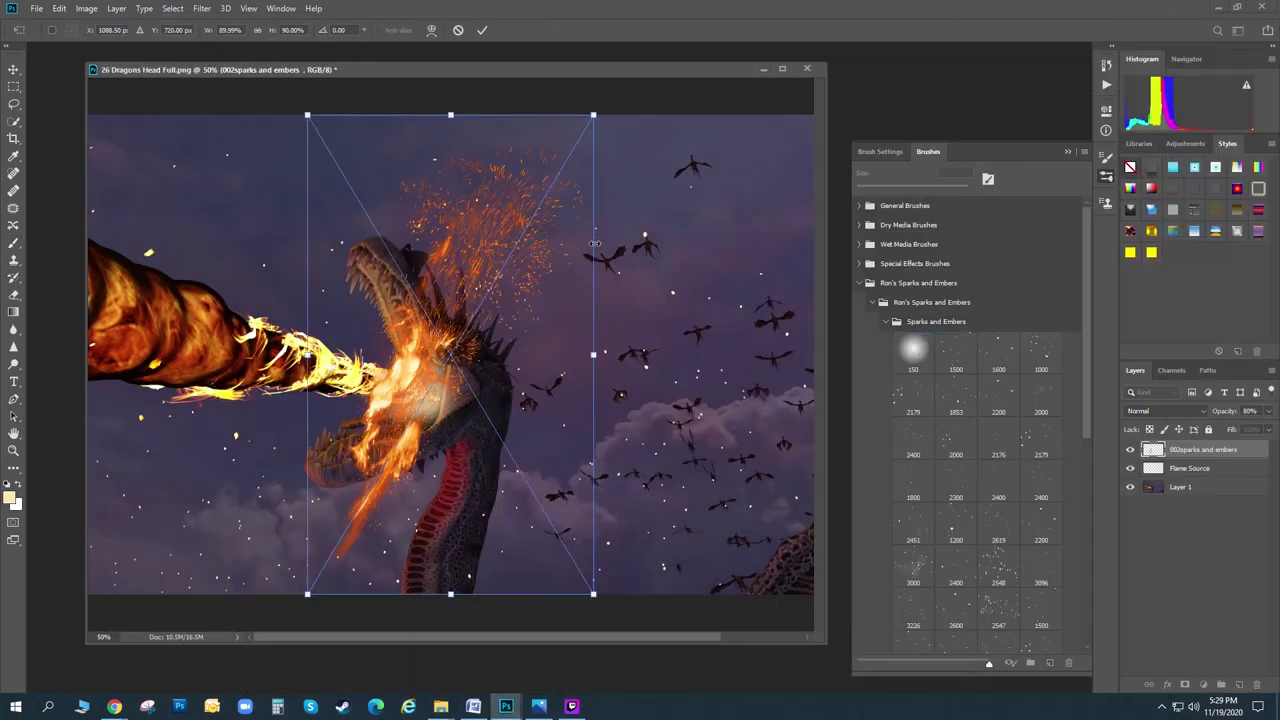
{"action": "left_click", "coordinate": [16, 69]}
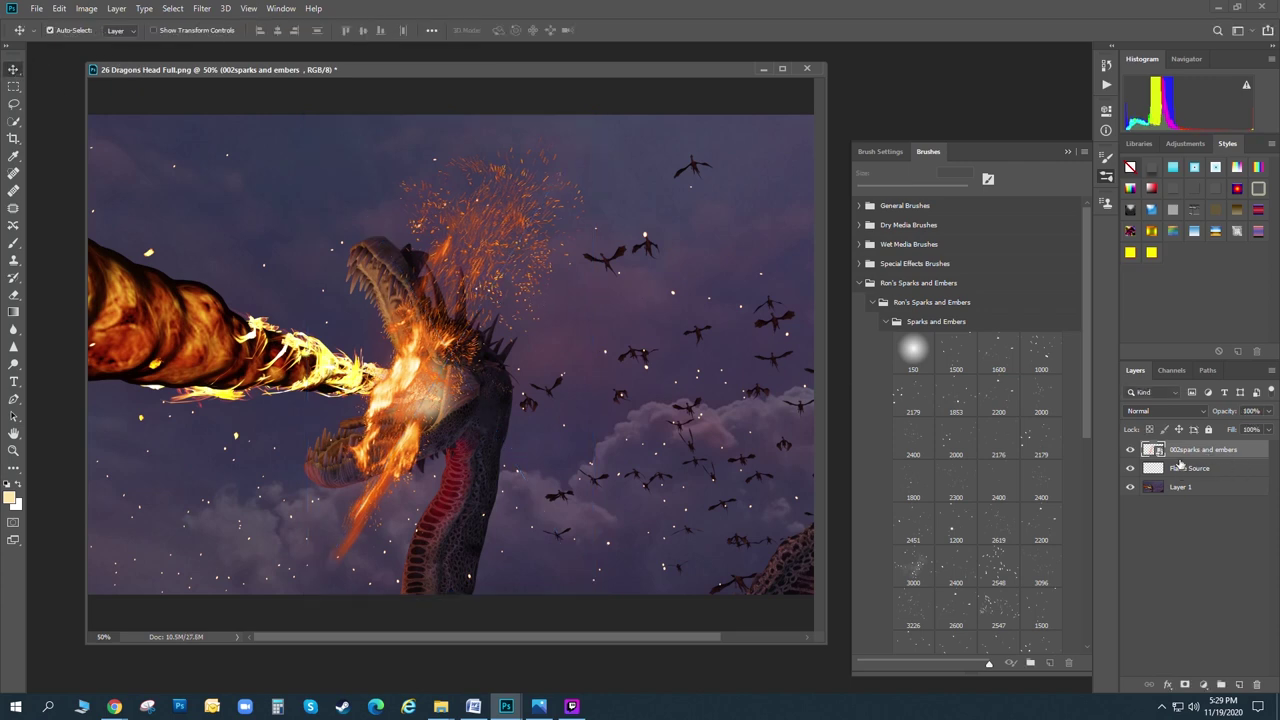
{"action": "left_click", "coordinate": [61, 9]}
{"action": "left_click", "coordinate": [100, 301]}
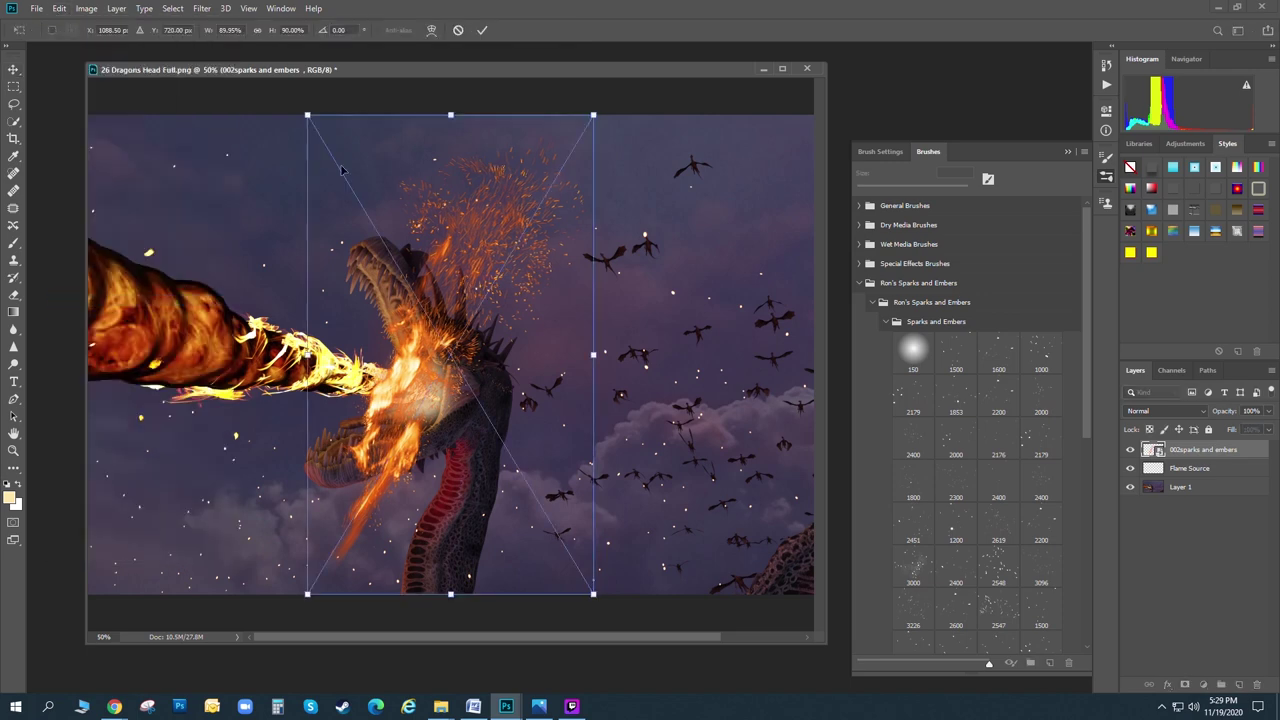
{"action": "left_click_drag", "start_coordinate": [620, 192], "coordinate": [205, 212]}
{"action": "left_click_drag", "start_coordinate": [497, 435], "coordinate": [332, 414]}
{"action": "key", "text": "Return"}
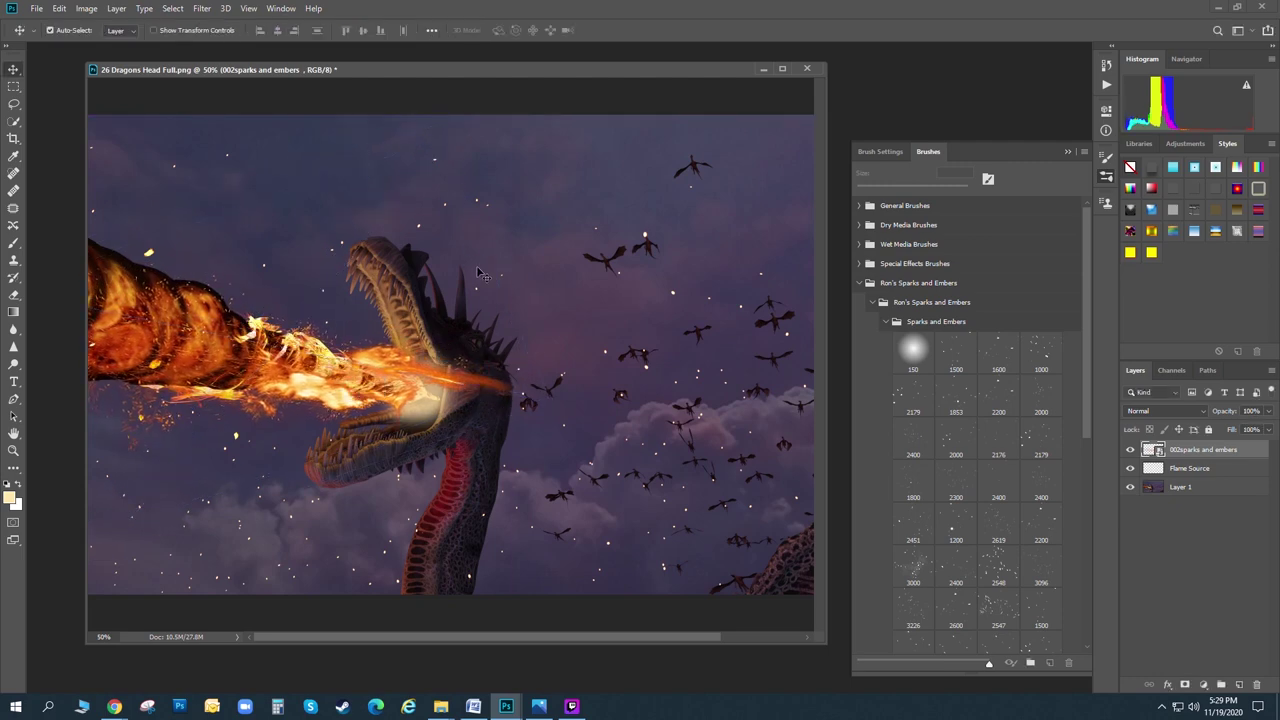
{"action": "left_click", "coordinate": [450, 193]}
{"action": "left_click_drag", "start_coordinate": [388, 363], "coordinate": [360, 362]}
- Free Transform the sparks again to fine-tune their angle and position along the flame
{"action": "left_click", "coordinate": [60, 8]}
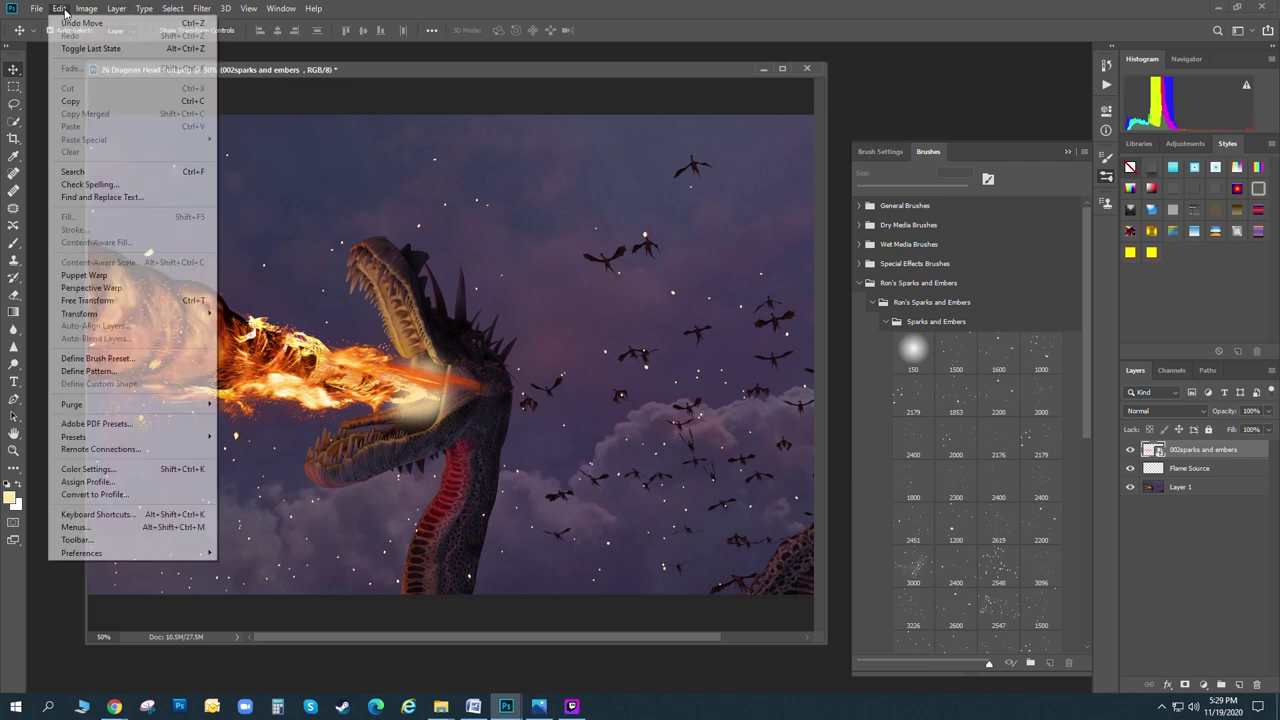
{"action": "left_click", "coordinate": [88, 300]}
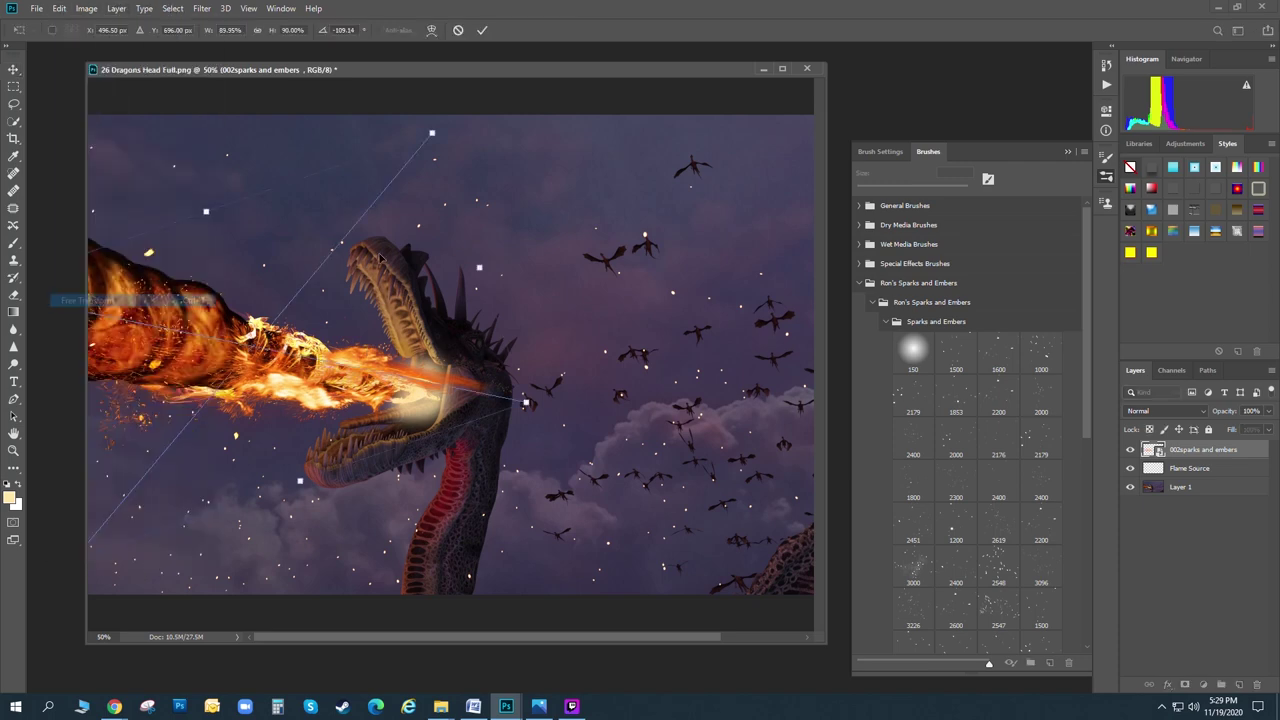
{"action": "left_click_drag", "start_coordinate": [543, 209], "coordinate": [555, 240]}
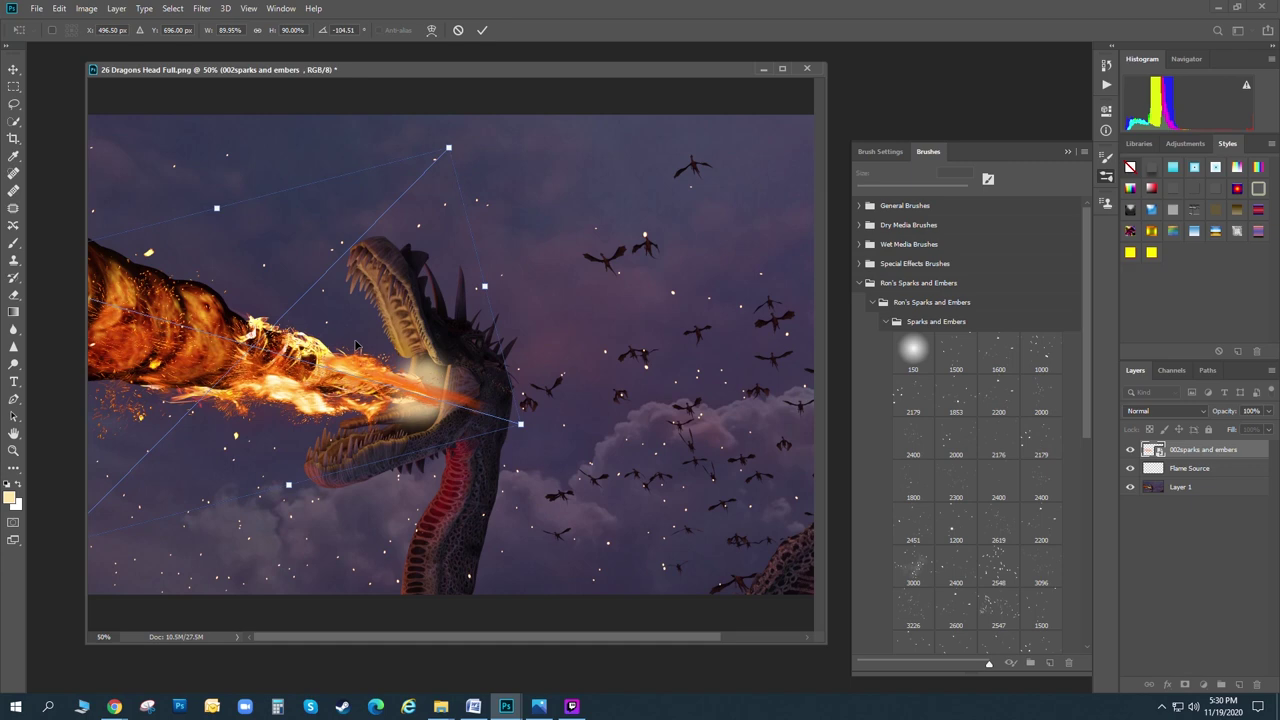
{"action": "left_click_drag", "start_coordinate": [358, 346], "coordinate": [347, 335]}
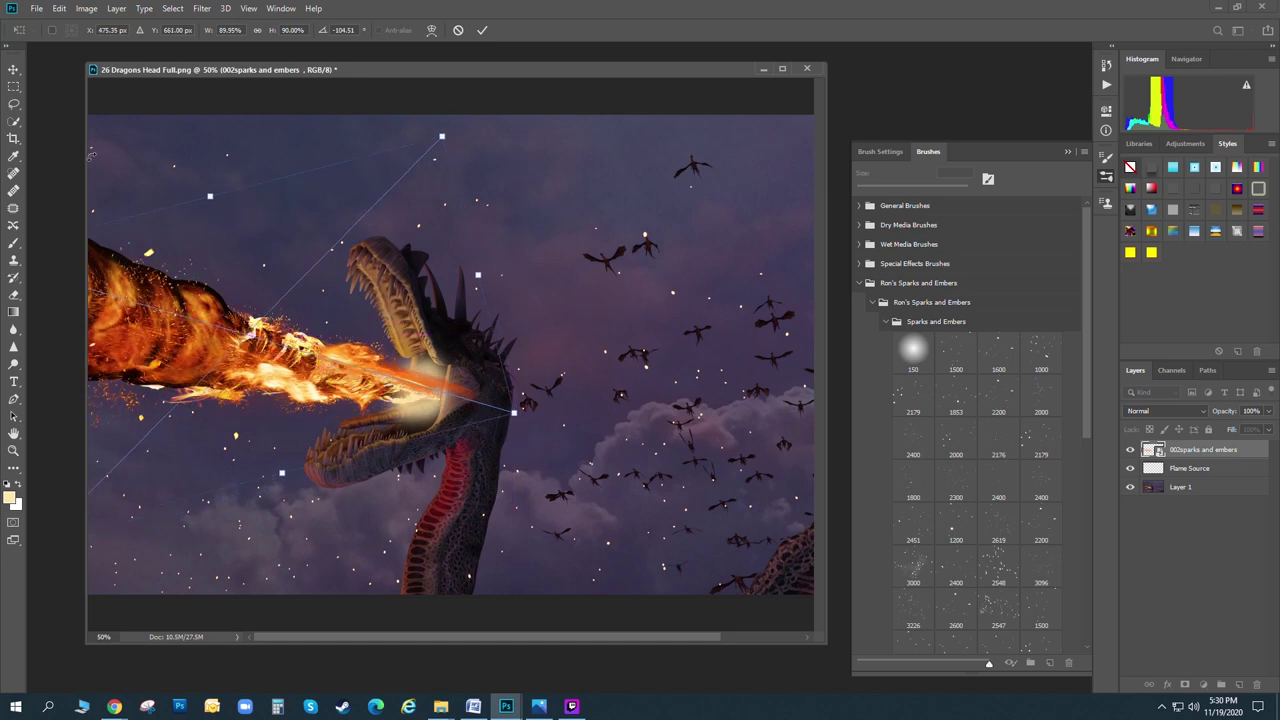
{"action": "left_click", "coordinate": [14, 69]}
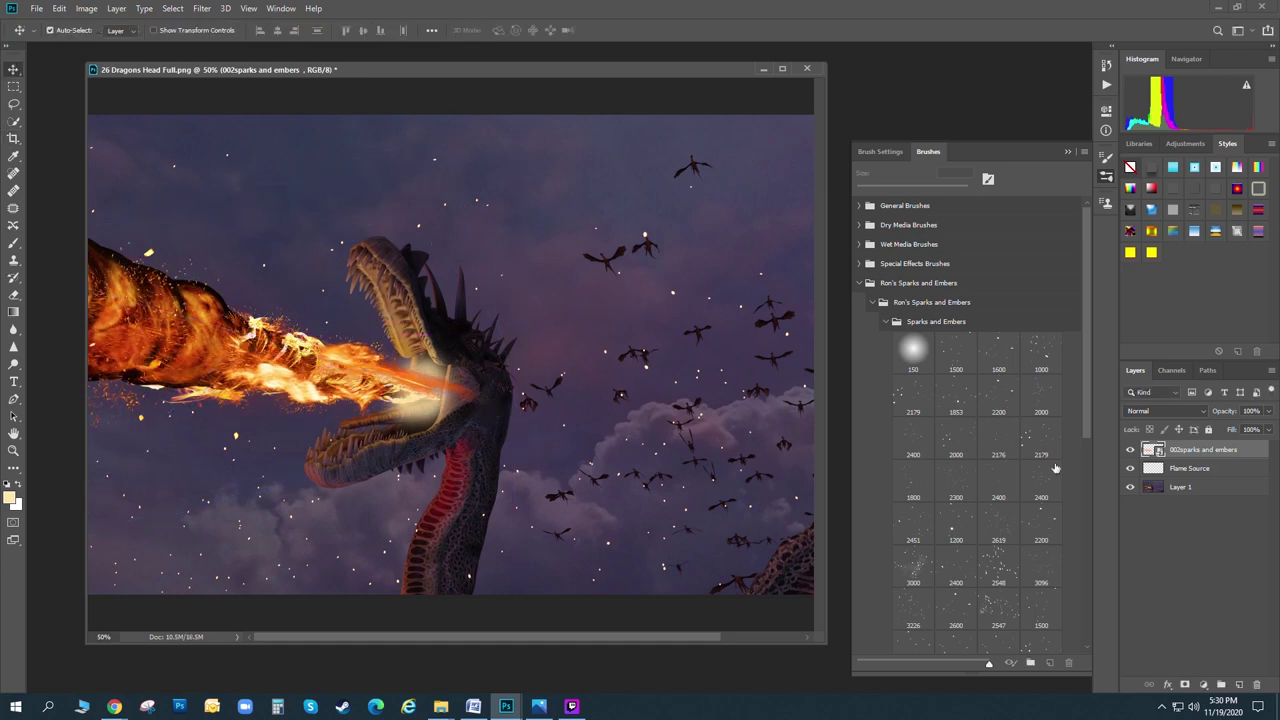
- Compare the fire breath with the sparks hidden and shown, then rasterize the 002sparks and embers layer
{"action": "left_click", "coordinate": [1131, 452]}
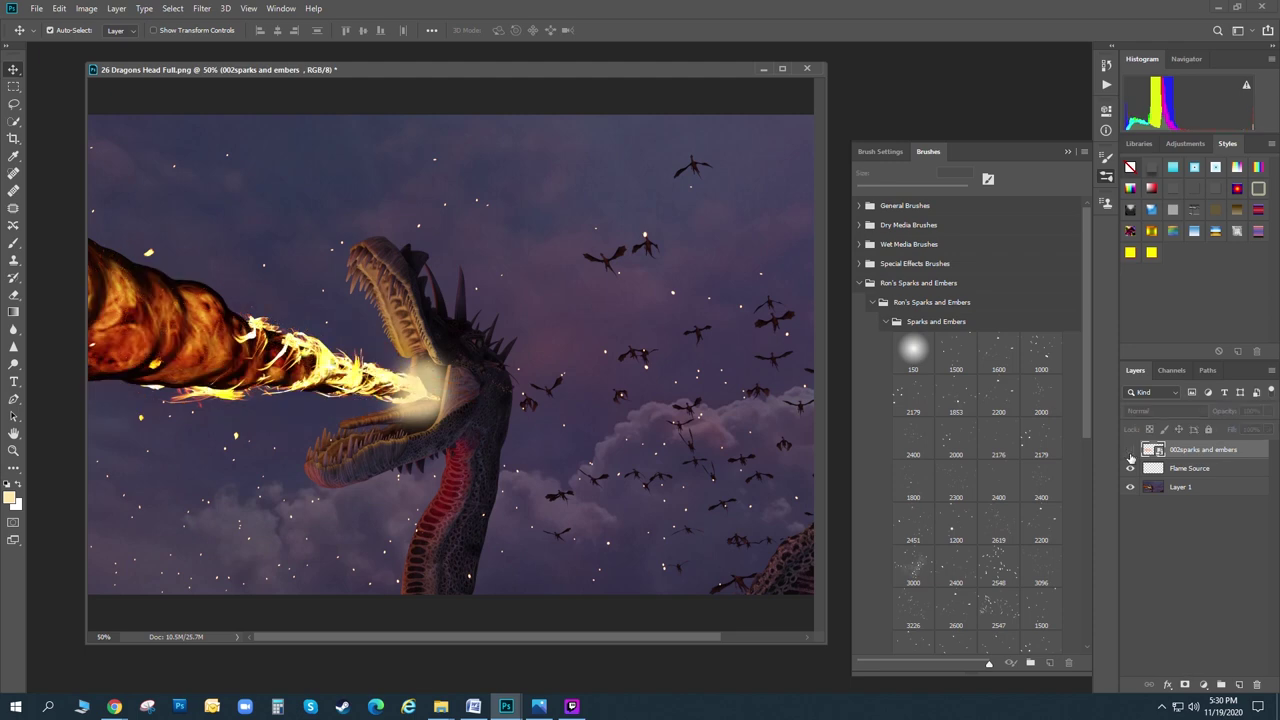
{"action": "left_click", "coordinate": [1131, 452]}
{"action": "left_click", "coordinate": [1131, 452]}
{"action": "left_click", "coordinate": [1131, 452]}
{"action": "left_click", "coordinate": [1131, 452]}
{"action": "left_click", "coordinate": [1131, 452]}
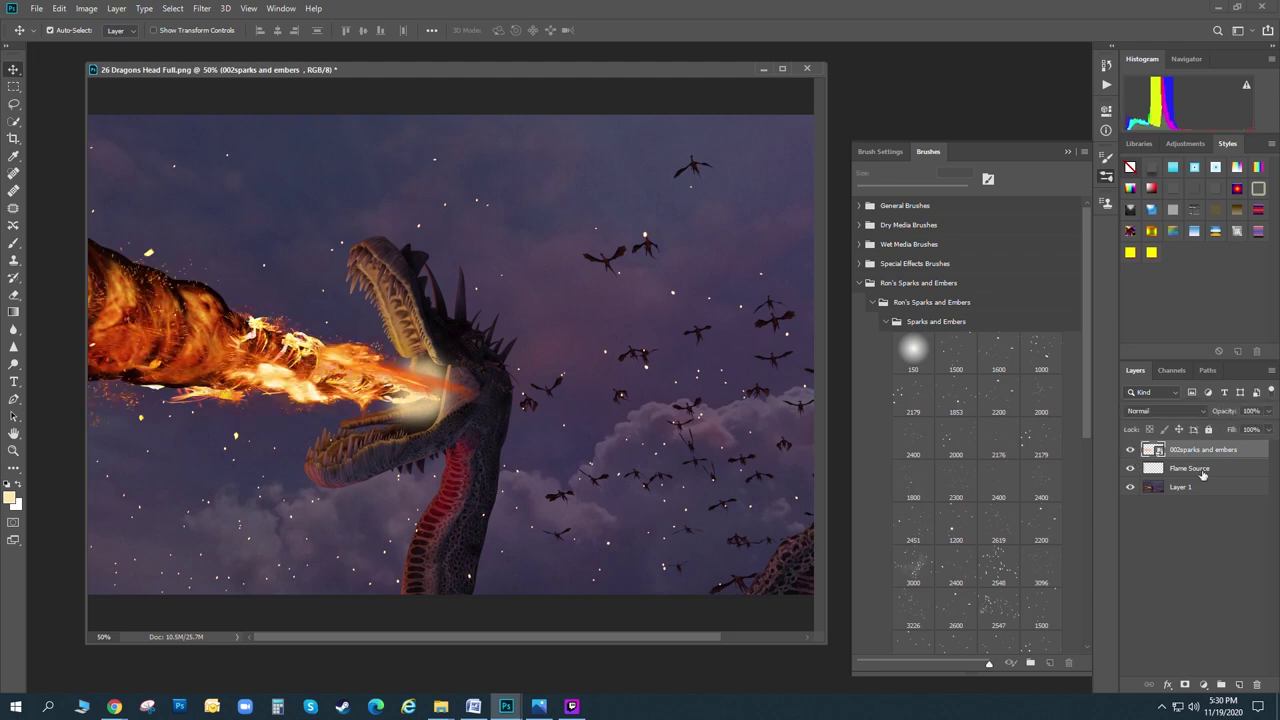
{"action": "right_click", "coordinate": [1195, 458]}
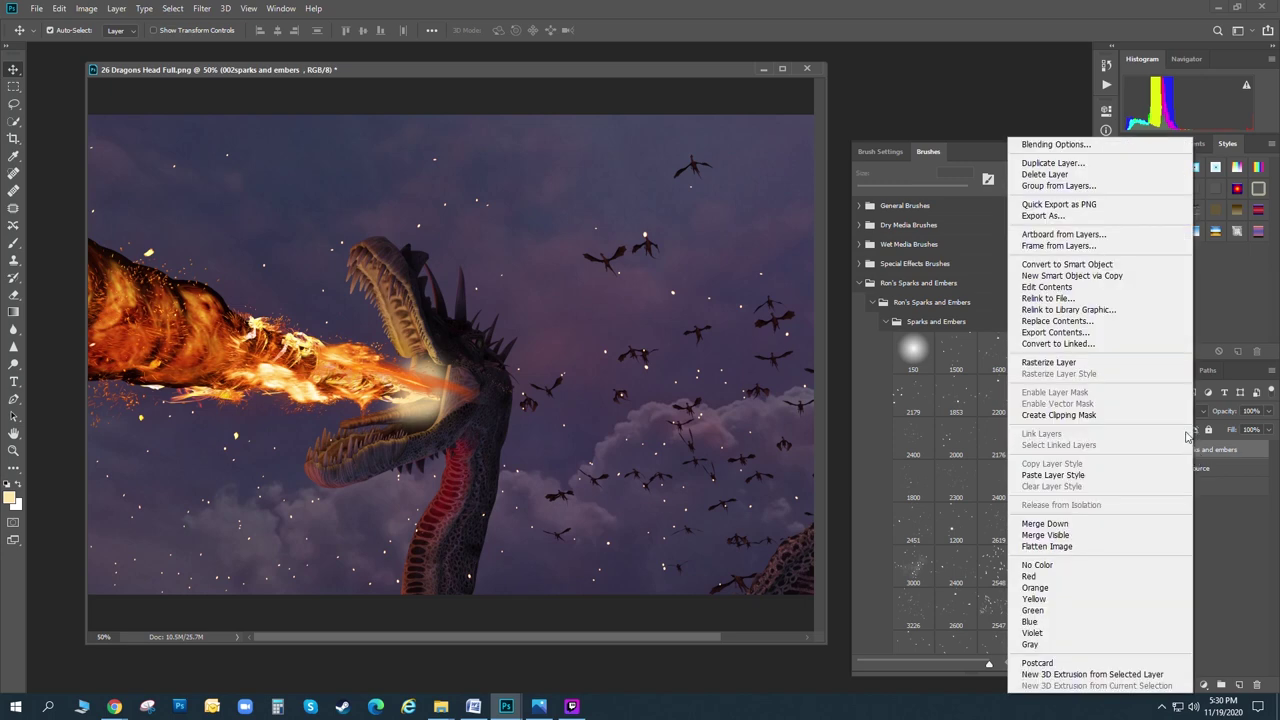
{"action": "left_click", "coordinate": [1120, 362]}
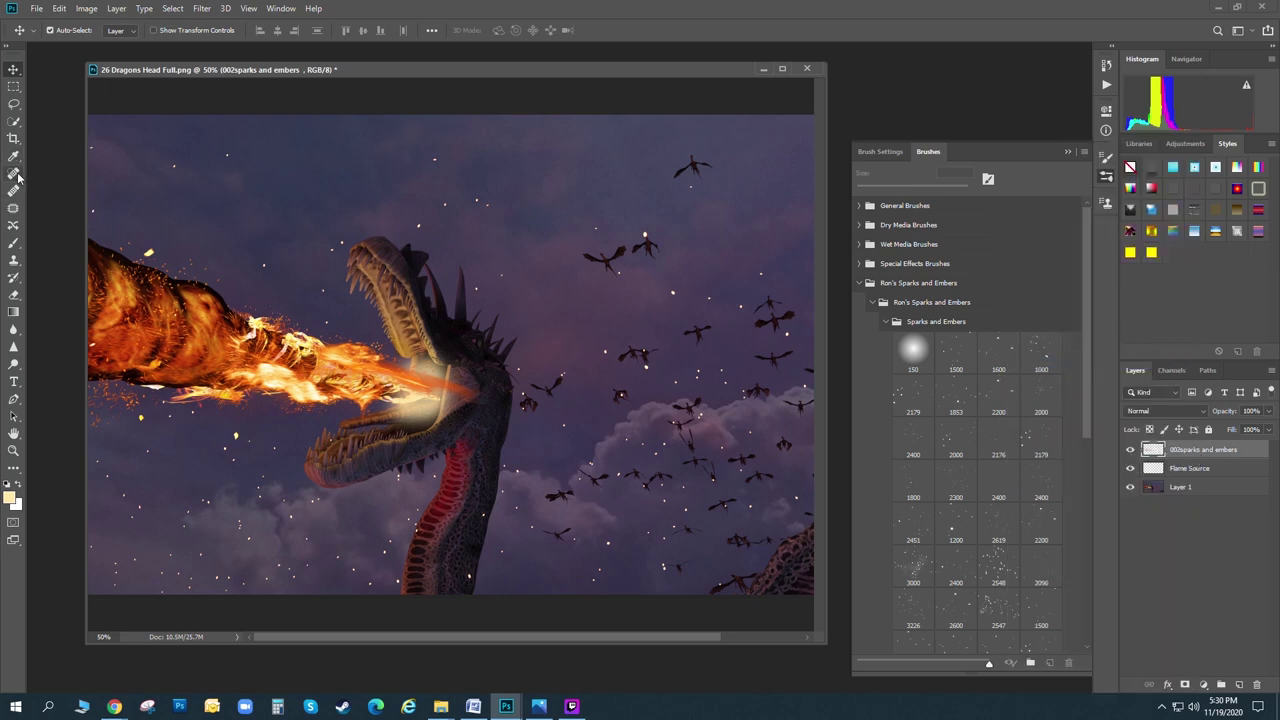
- Move the Flame Source layer above the 002sparks and embers layer
{"action": "left_click", "coordinate": [14, 296]}
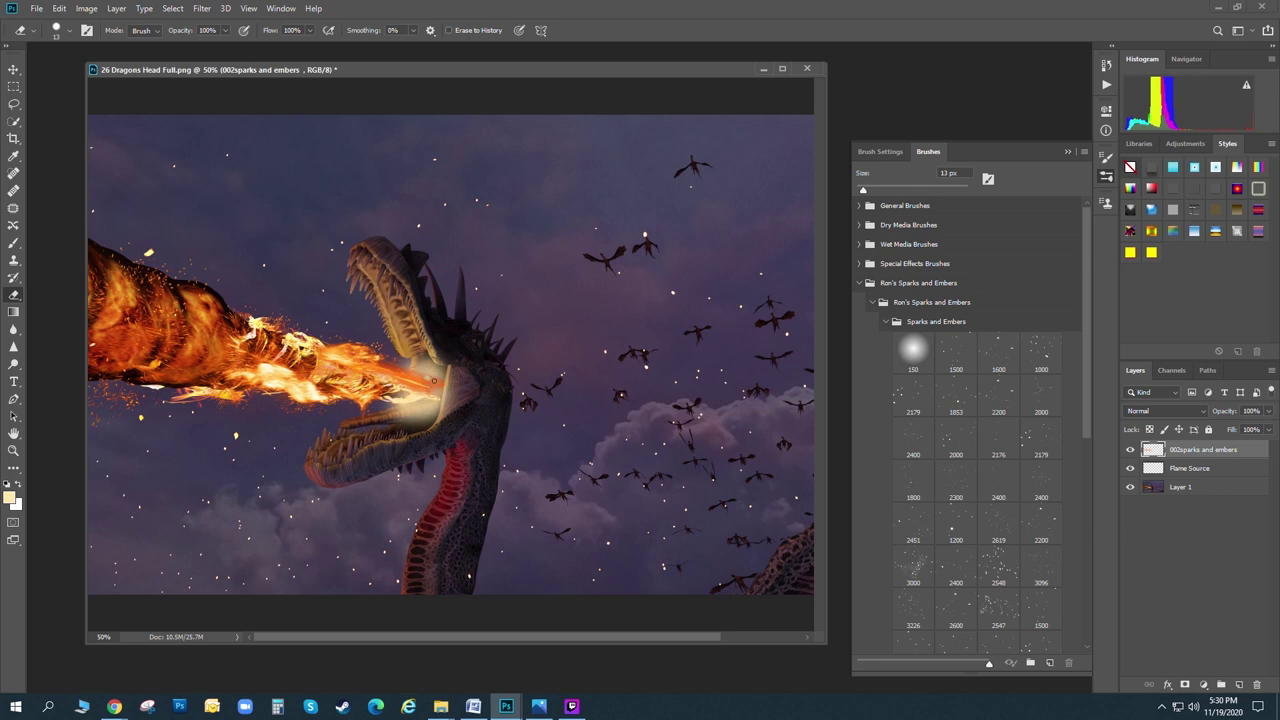
{"action": "left_click", "coordinate": [1196, 467]}
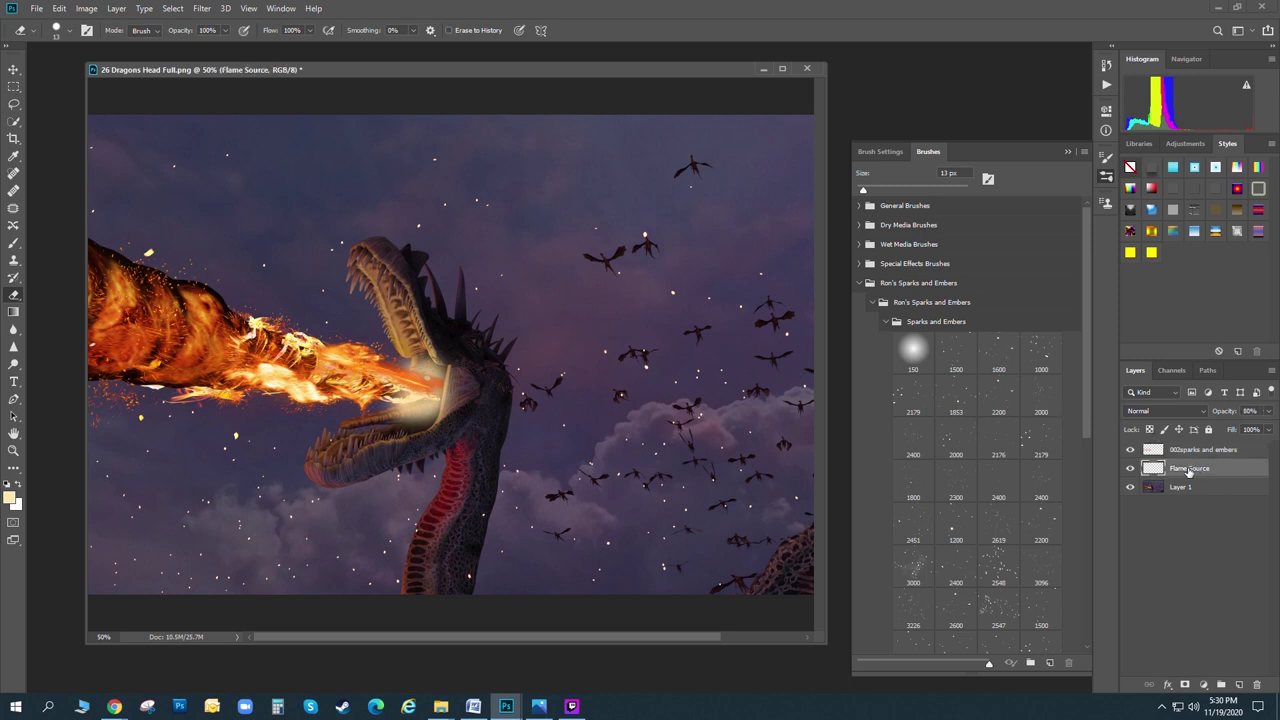
{"action": "left_click_drag", "start_coordinate": [1182, 469], "coordinate": [1183, 451]}
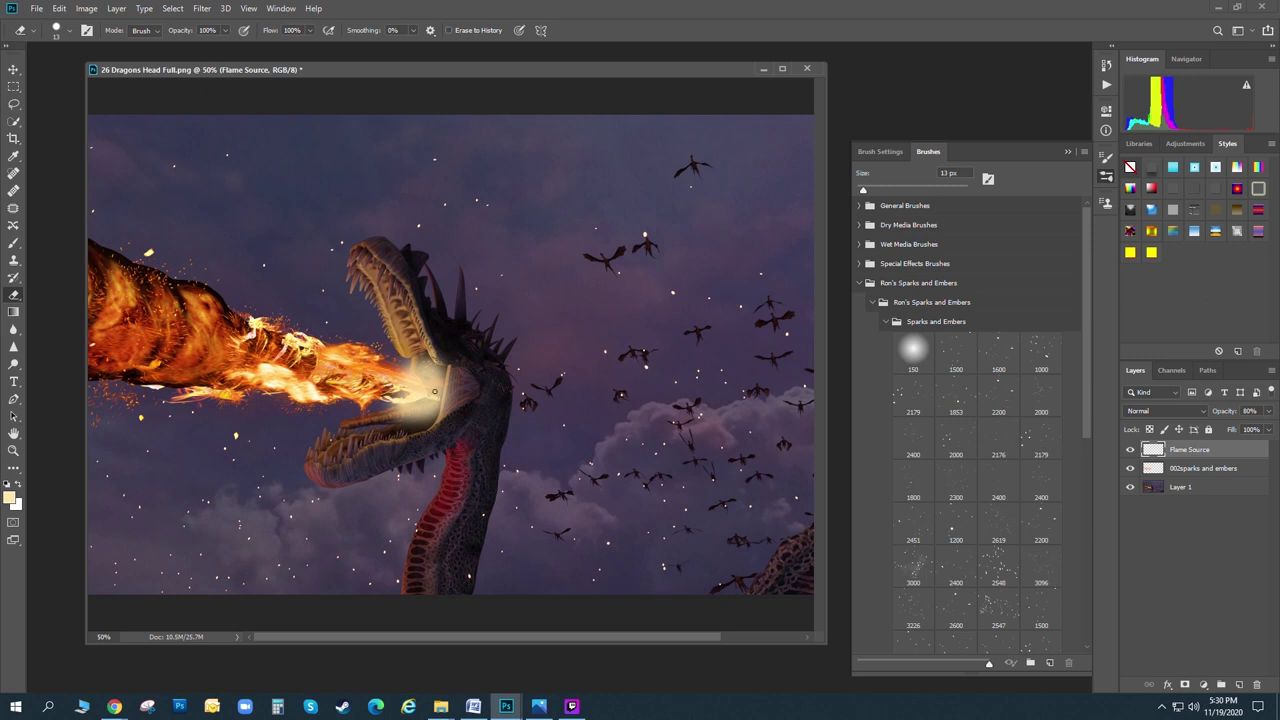
{"action": "left_click", "coordinate": [441, 706]}
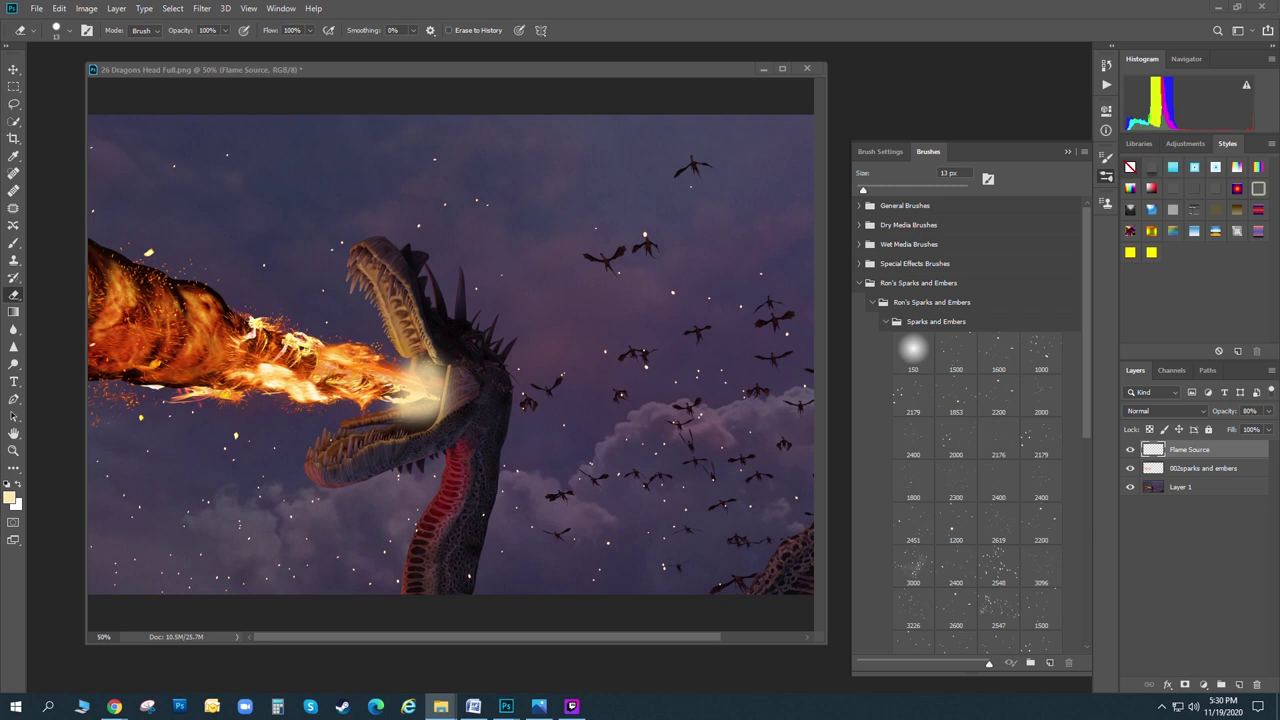
- Place 045sparks and embers, shrunk and rotated about -34 degrees over the dragon's mouth
{"action": "left_click_drag", "start_coordinate": [947, 382], "coordinate": [560, 357]}
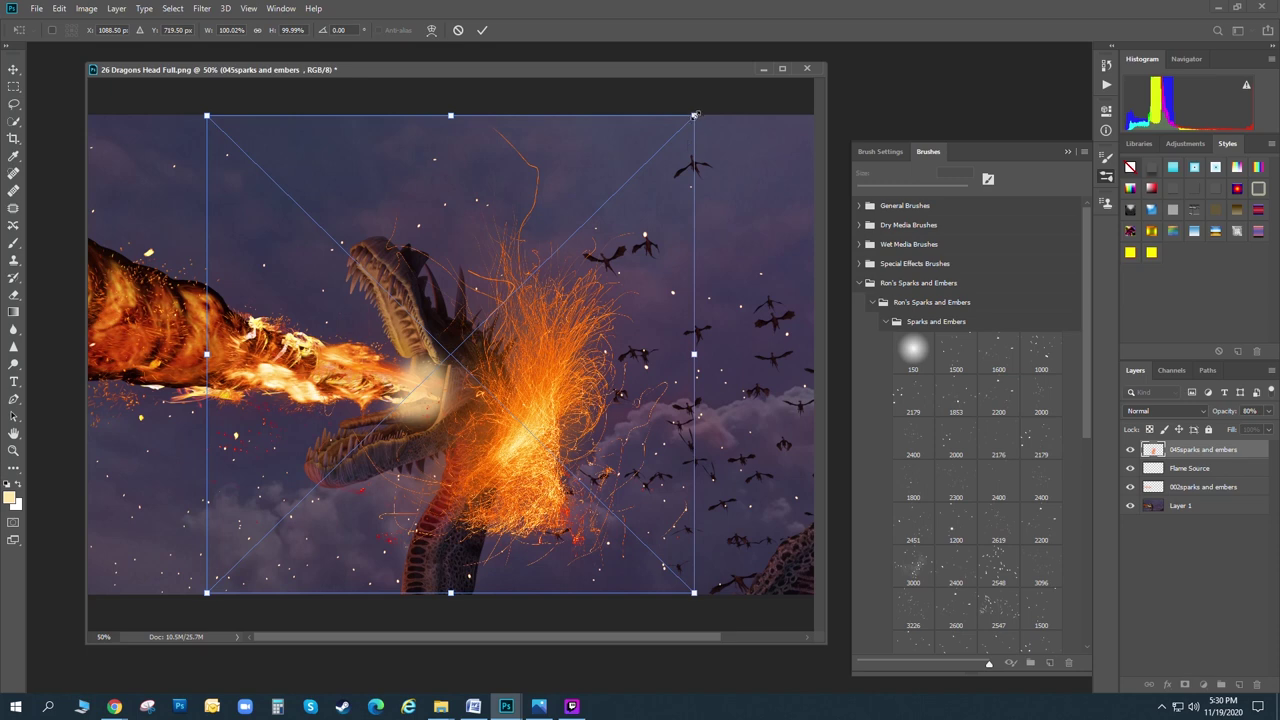
{"action": "left_click_drag", "start_coordinate": [694, 116], "coordinate": [433, 358]}
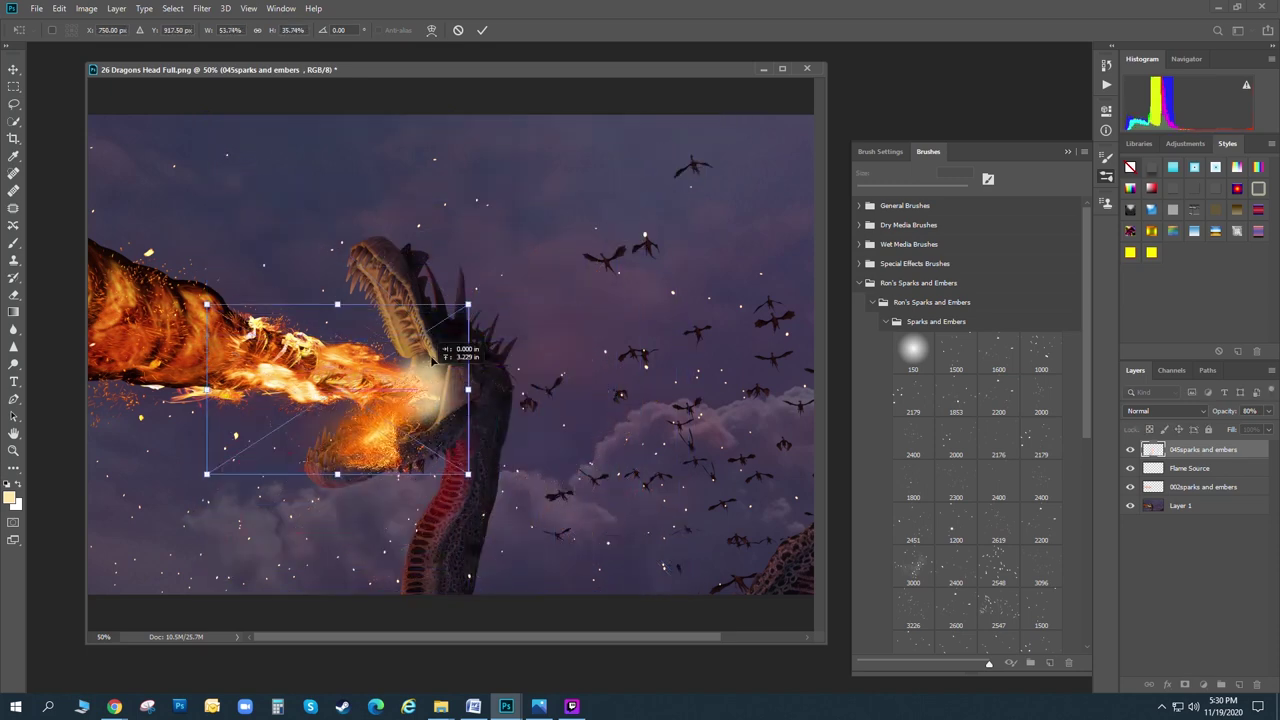
{"action": "left_click_drag", "start_coordinate": [480, 300], "coordinate": [386, 185]}
{"action": "left_click_drag", "start_coordinate": [370, 330], "coordinate": [378, 405]}
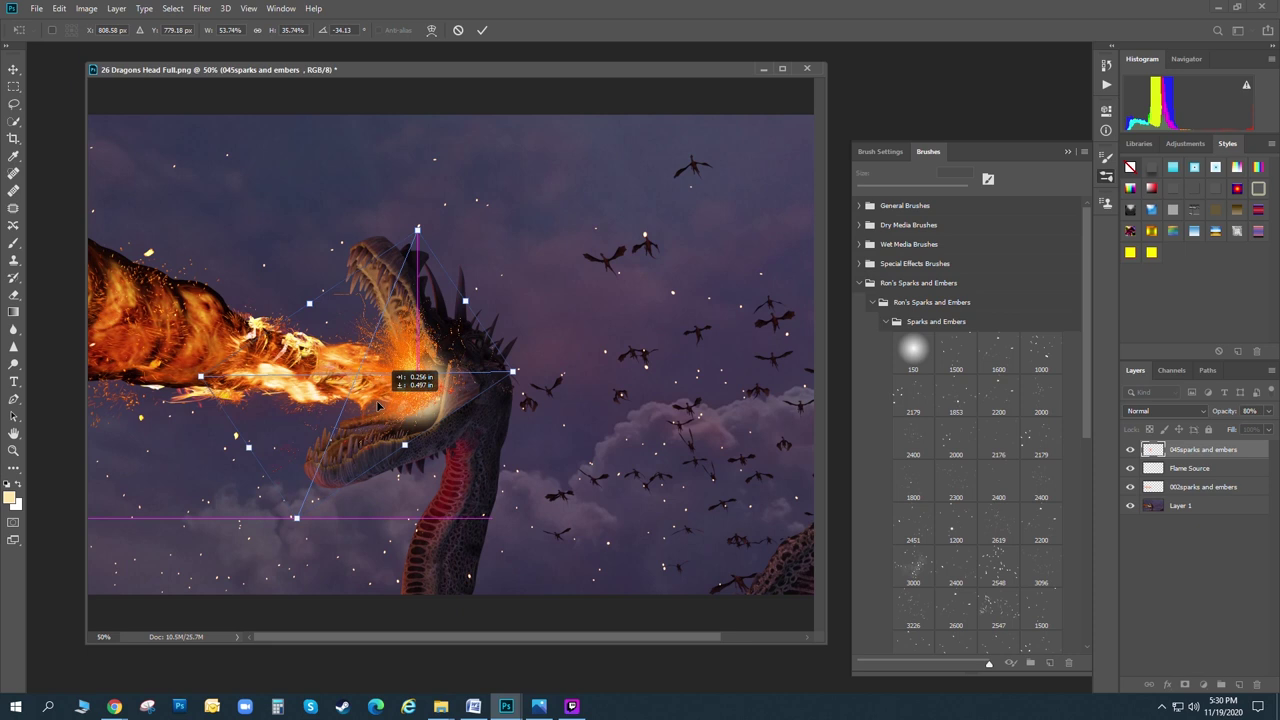
{"action": "key", "text": "Return"}
{"action": "left_click", "coordinate": [14, 69]}
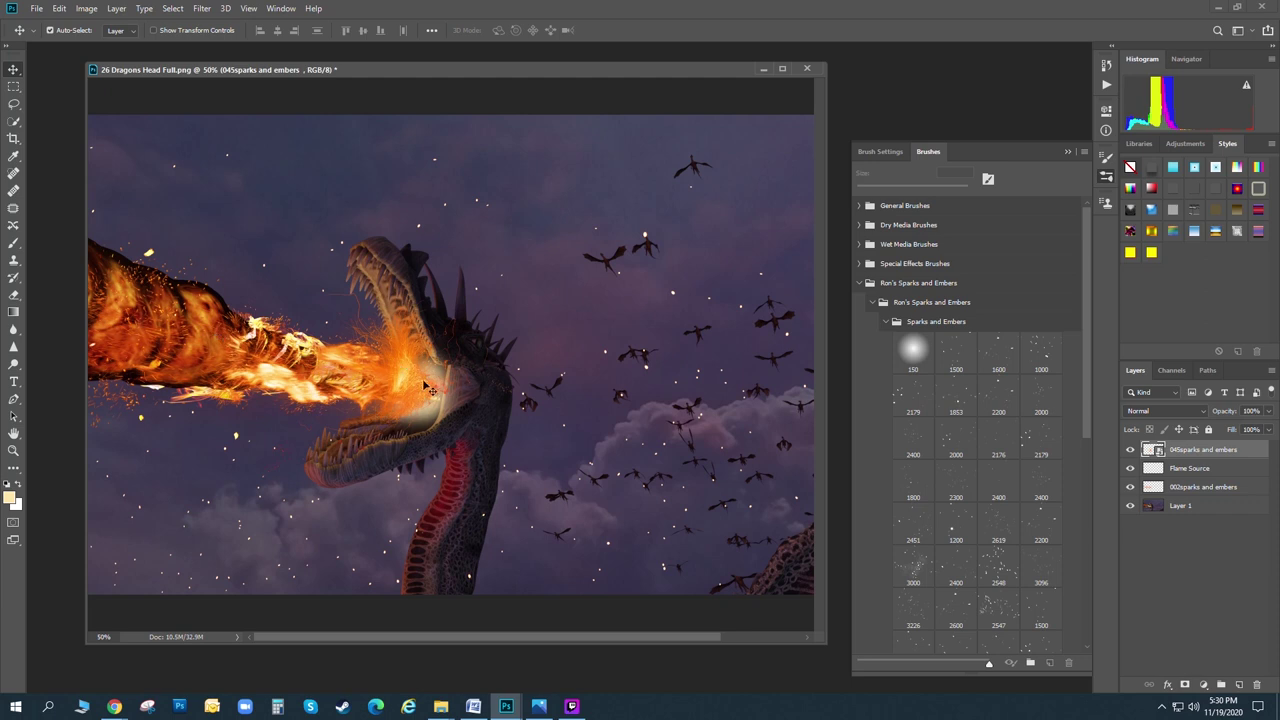
- Compare with the 045sparks and Flame Source layers hidden, then open the Overlays folder in Explorer
{"action": "left_click", "coordinate": [1130, 450]}
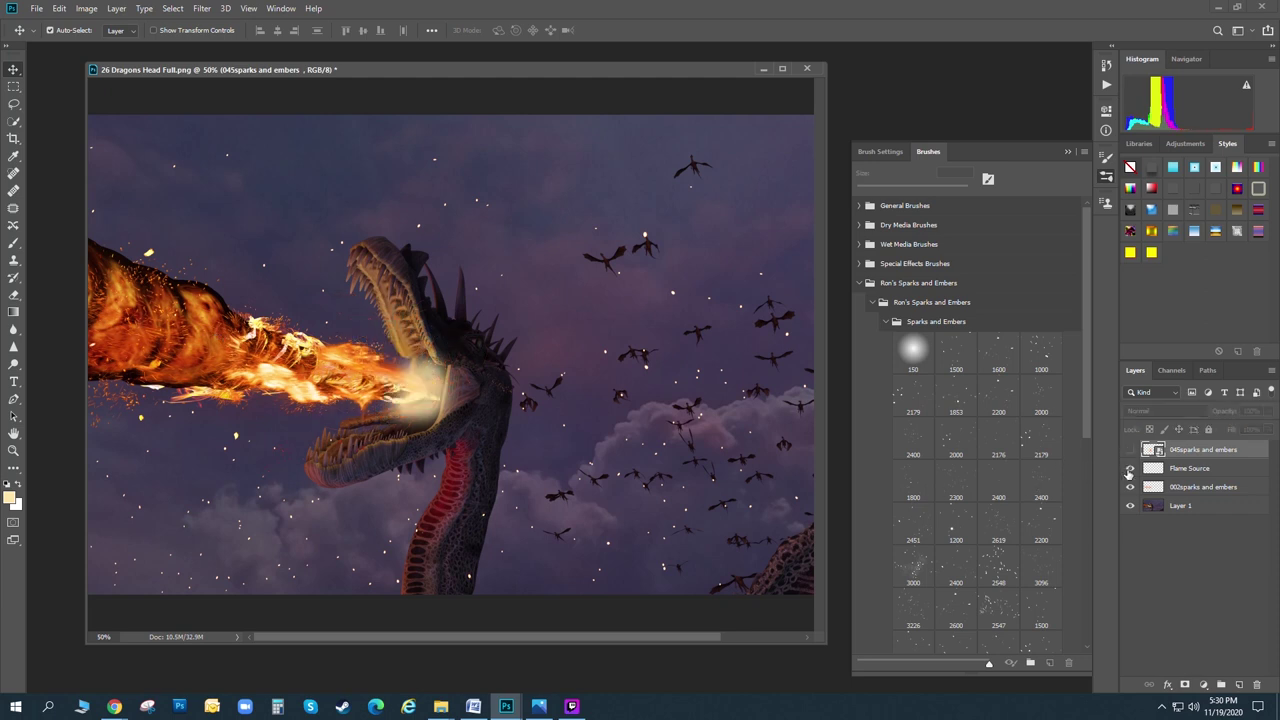
{"action": "left_click", "coordinate": [1130, 468]}
{"action": "left_click", "coordinate": [1130, 468]}
{"action": "left_click", "coordinate": [1130, 450]}
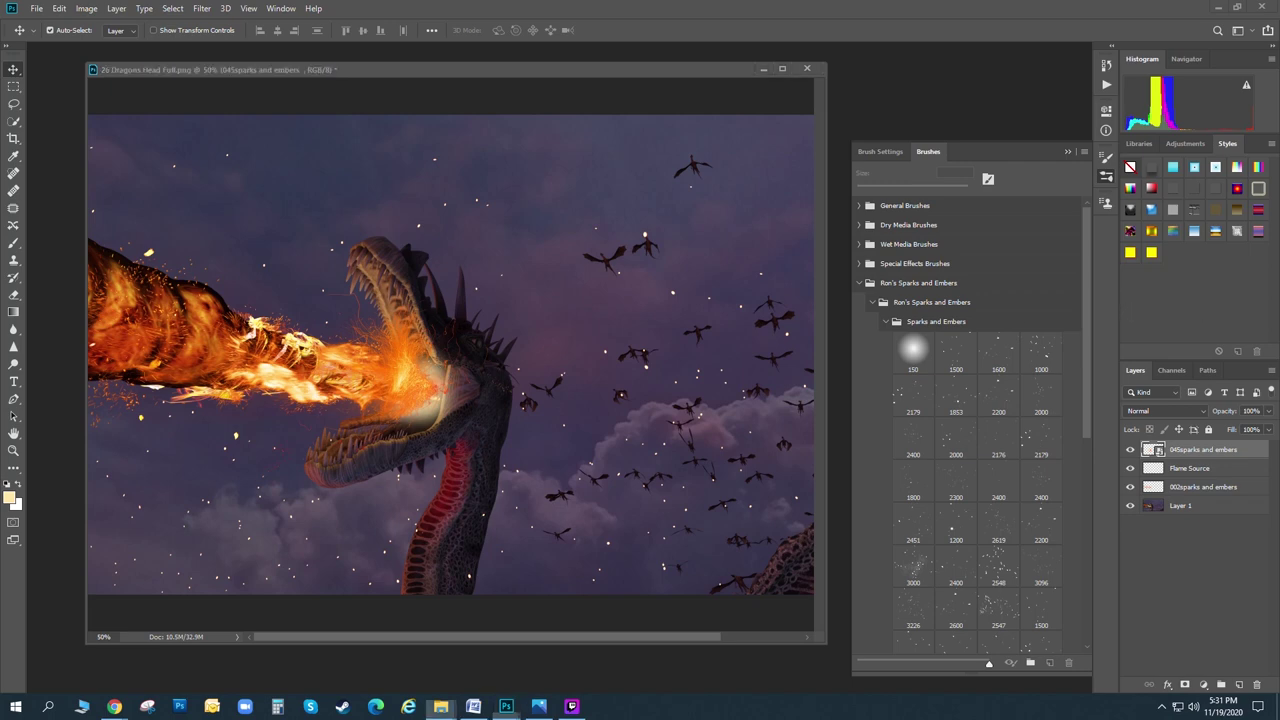
{"action": "left_click", "coordinate": [440, 706]}
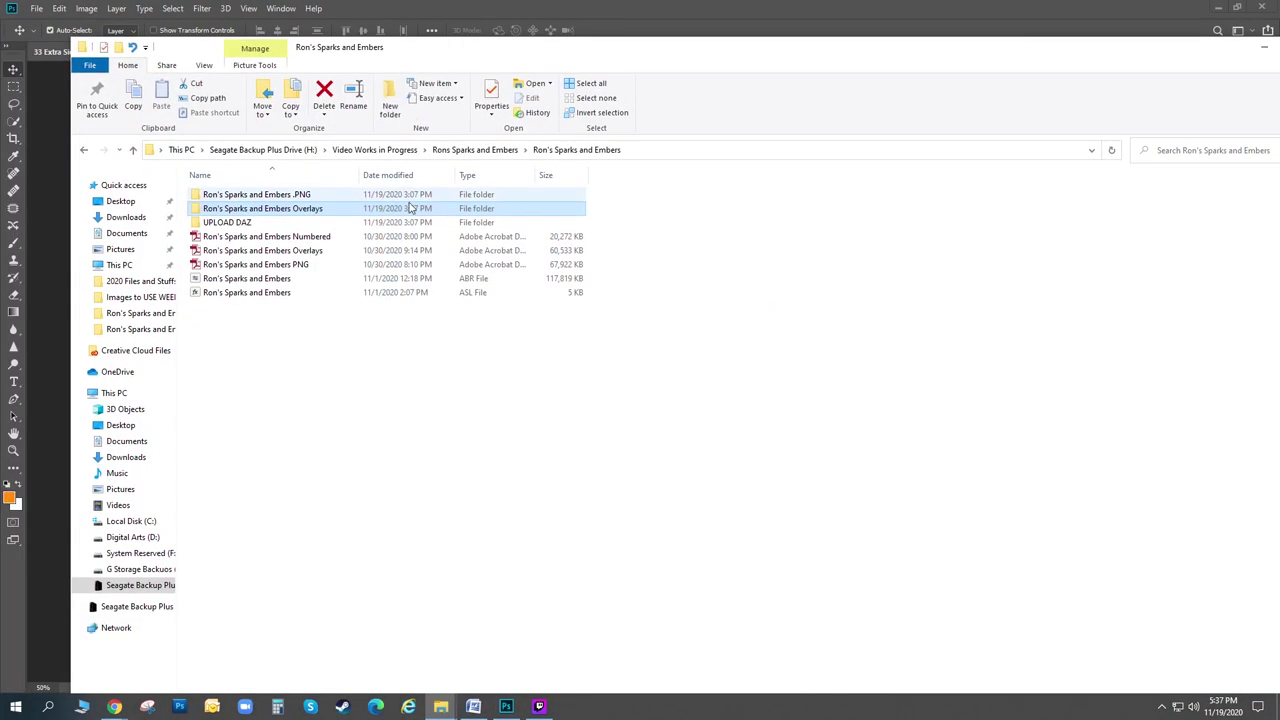
{"action": "double_click", "coordinate": [290, 213]}
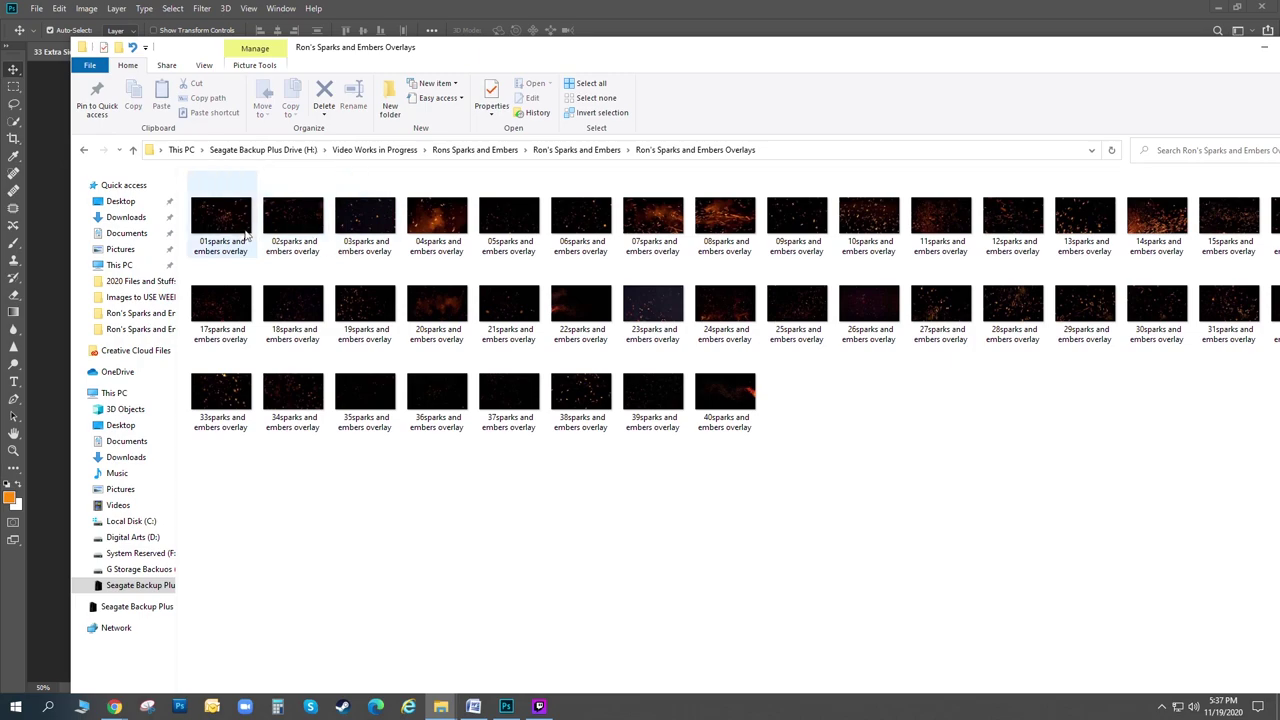
{"action": "right_click", "coordinate": [200, 232]}
{"action": "left_click", "coordinate": [200, 230]}
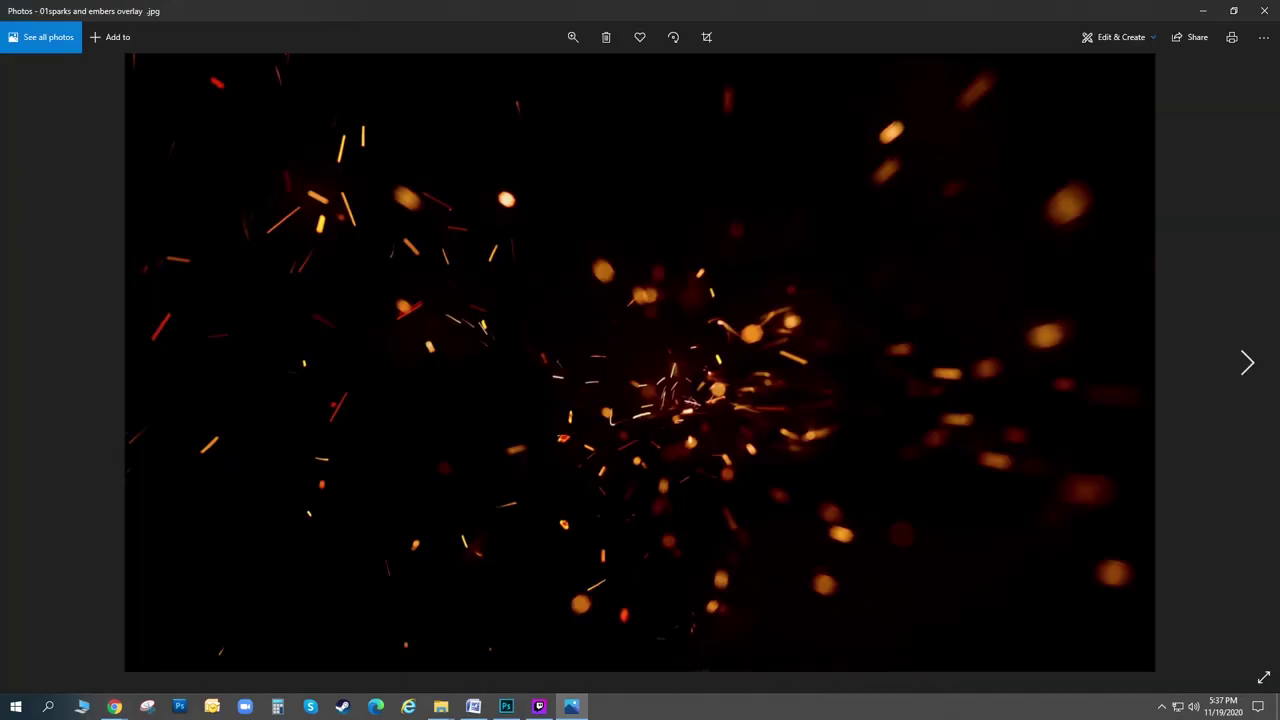
{"action": "left_click", "coordinate": [1249, 364]}
{"action": "left_click", "coordinate": [1249, 364]}
{"action": "left_click", "coordinate": [1249, 364]}
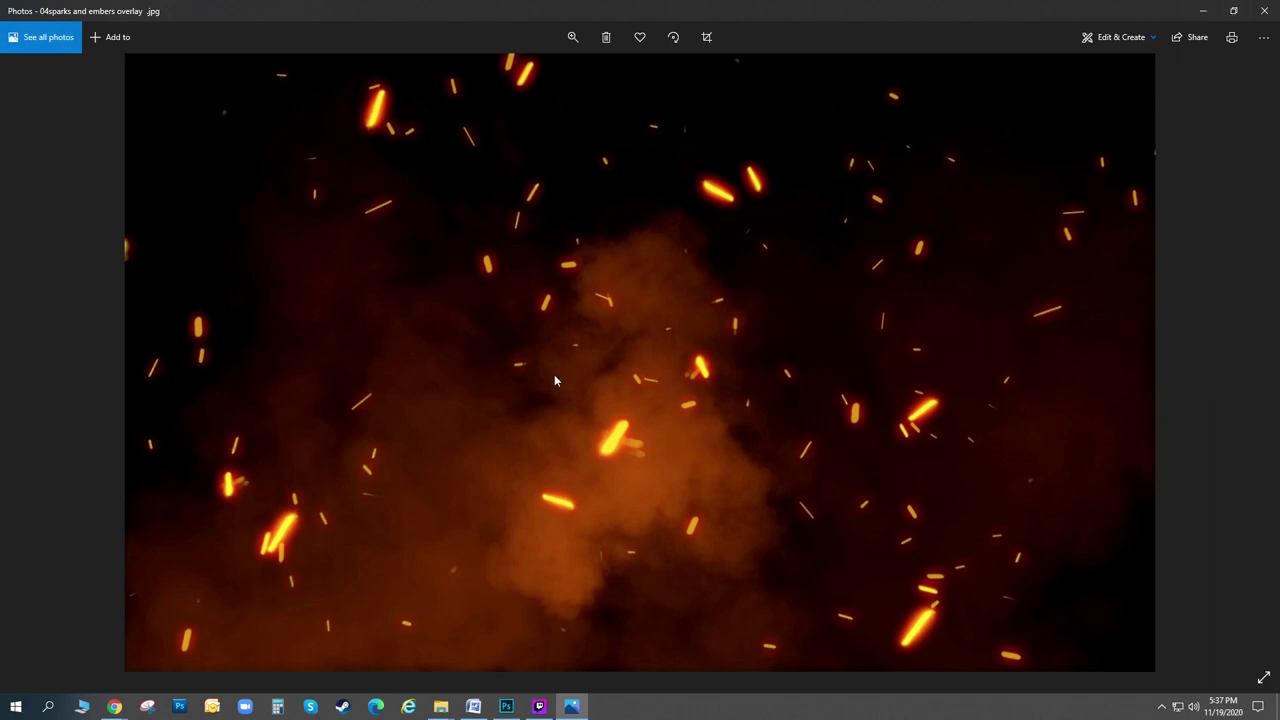
{"action": "left_click", "coordinate": [1198, 17]}
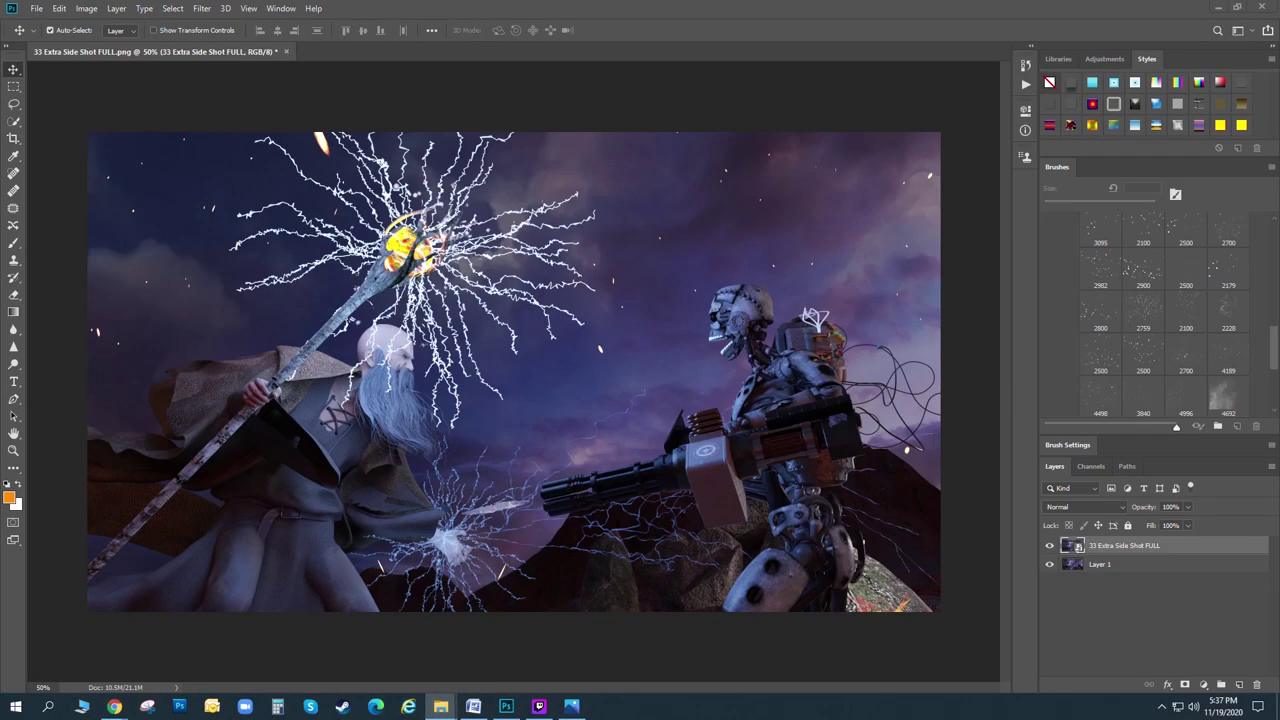
- Place the 04sparks and embers overlay at the top-left and stretch it to cover the canvas
{"action": "left_click_drag", "start_coordinate": [575, 192], "coordinate": [573, 191]}
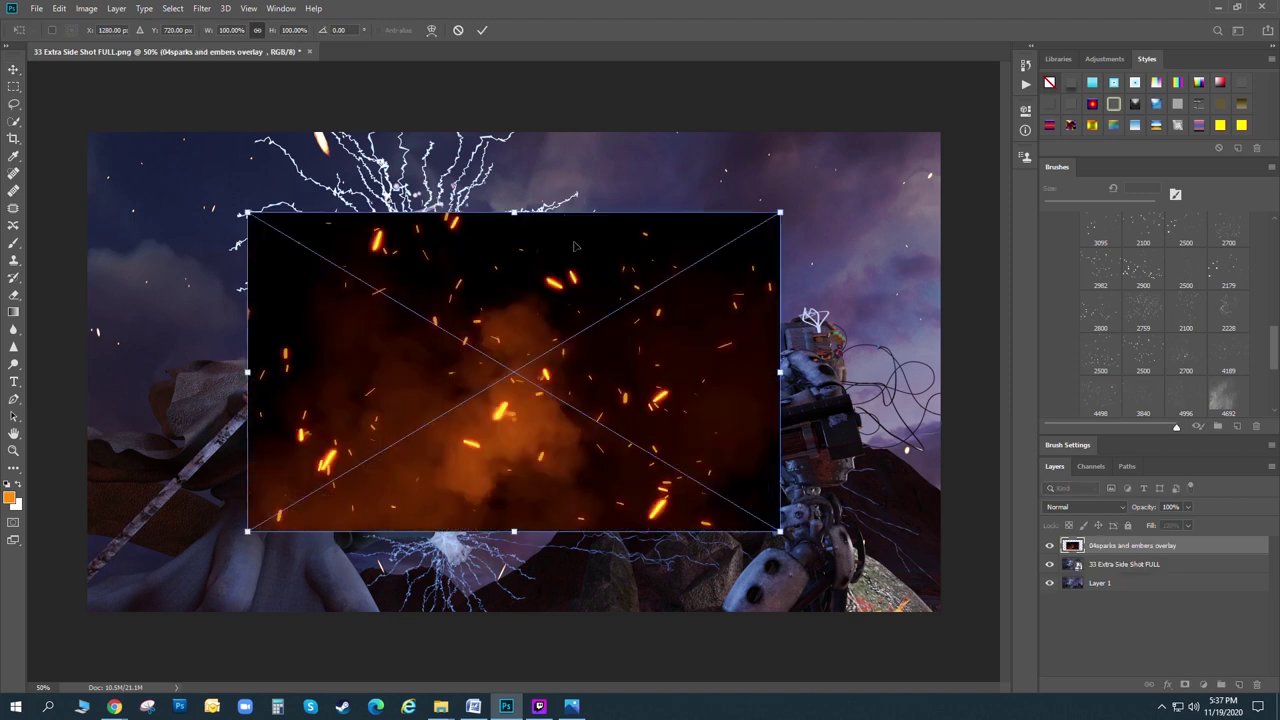
{"action": "left_click_drag", "start_coordinate": [443, 233], "coordinate": [283, 152]}
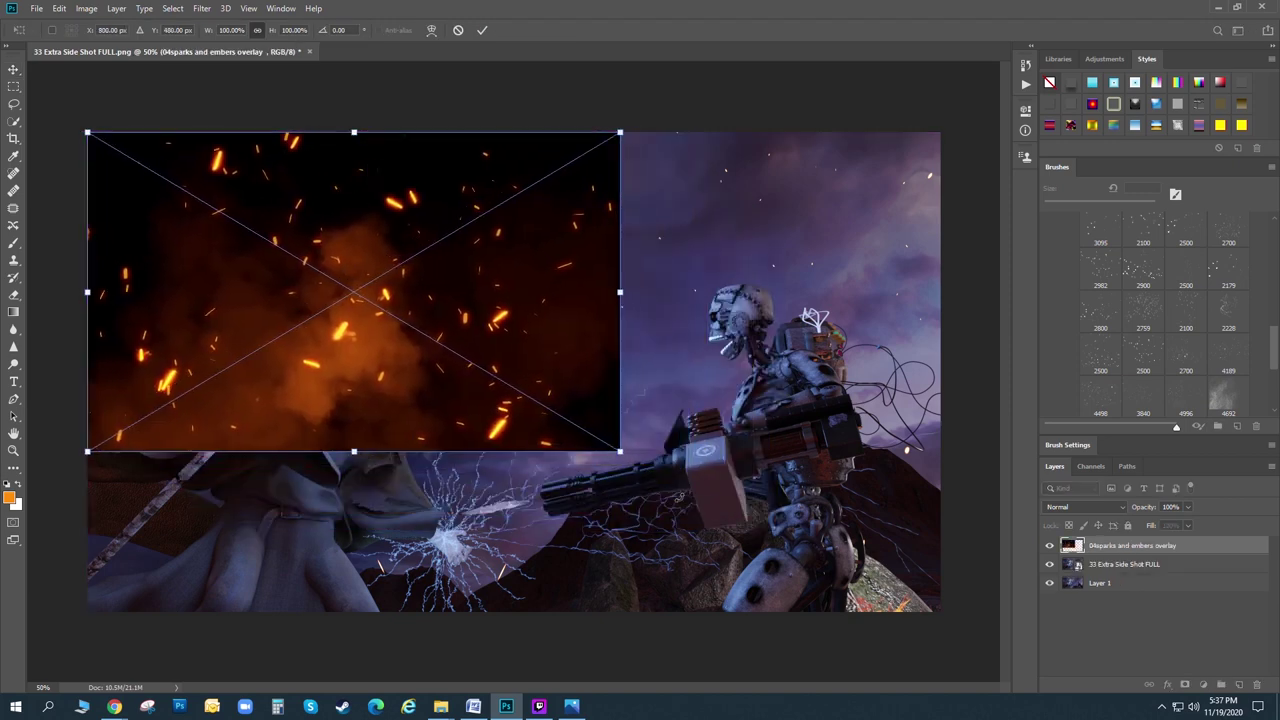
{"action": "left_click_drag", "start_coordinate": [626, 456], "coordinate": [975, 590]}
{"action": "left_click_drag", "start_coordinate": [283, 205], "coordinate": [283, 190]}
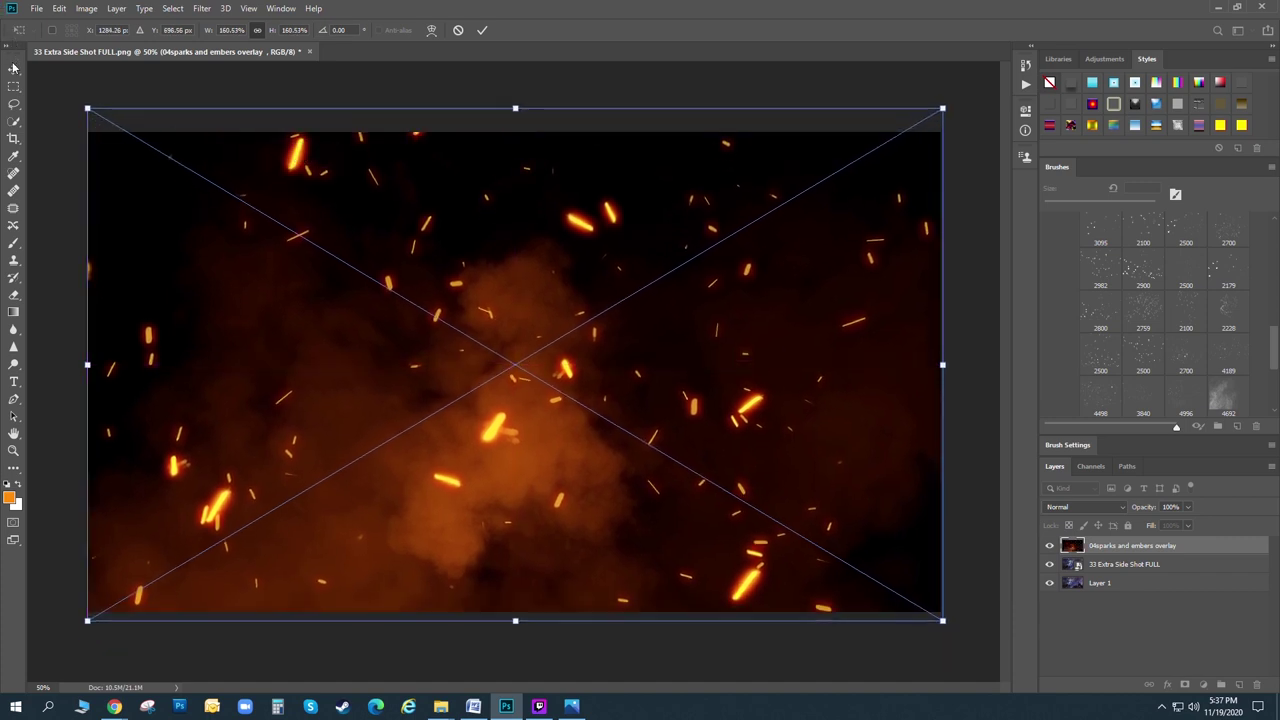
{"action": "key", "text": "Return"}
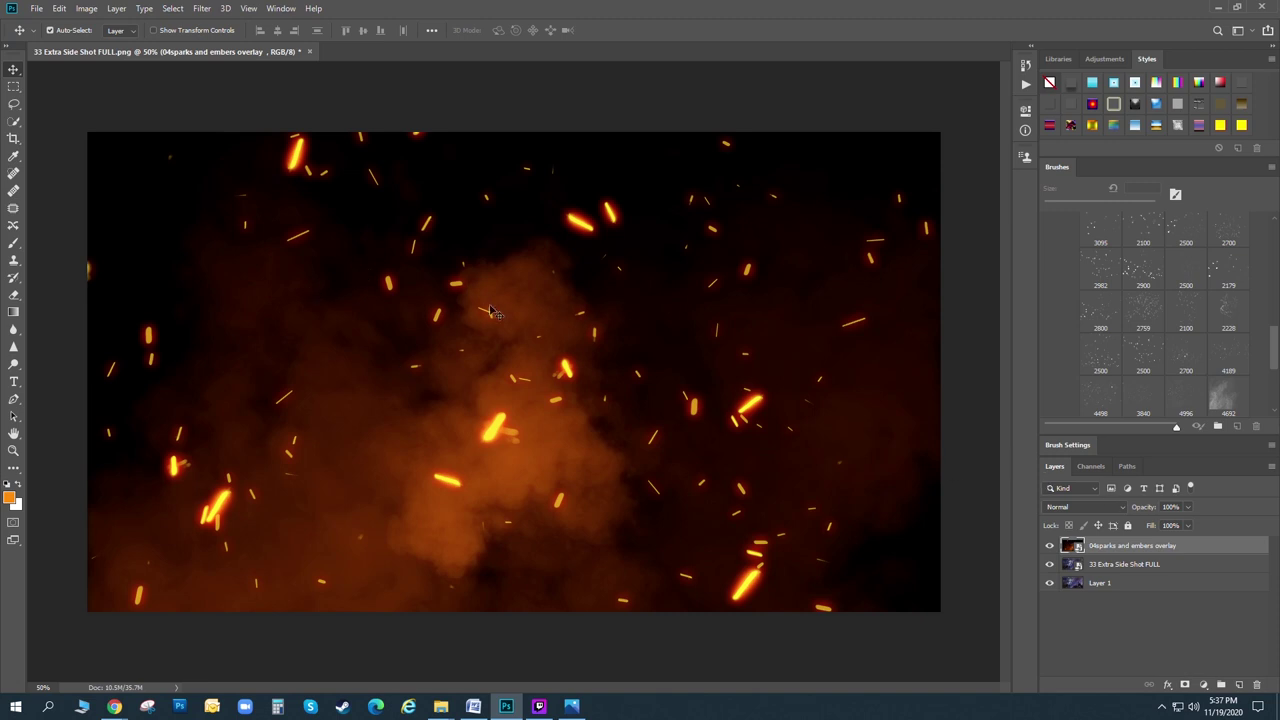
- Set the 04sparks and embers overlay to Screen blend mode and toggle its visibility to compare
{"action": "left_click", "coordinate": [1100, 508]}
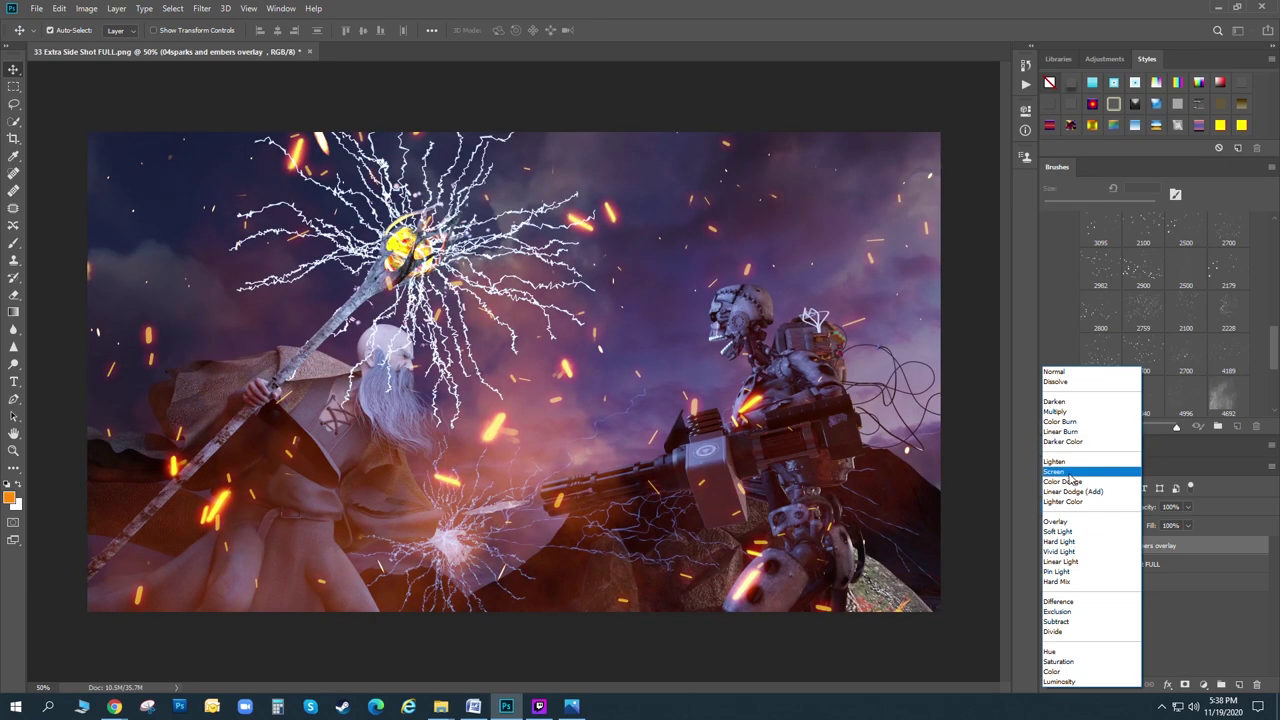
{"action": "left_click", "coordinate": [1058, 471]}
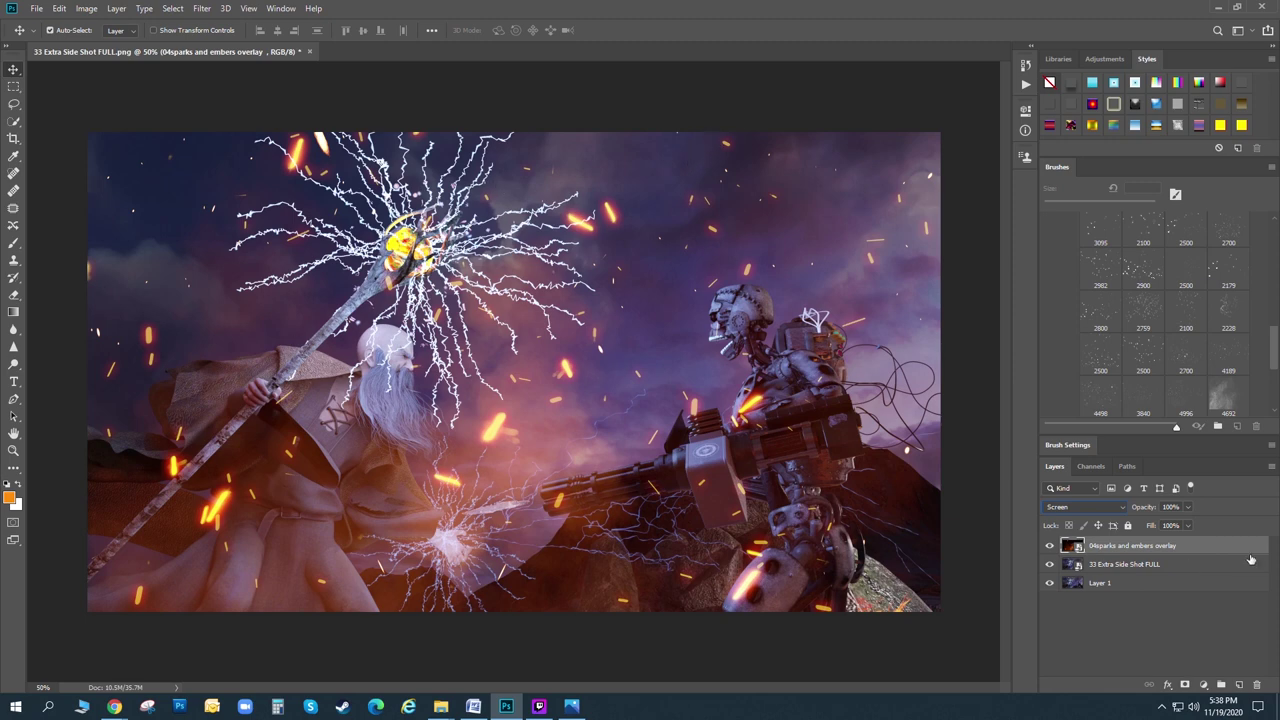
{"action": "left_click", "coordinate": [1050, 546]}
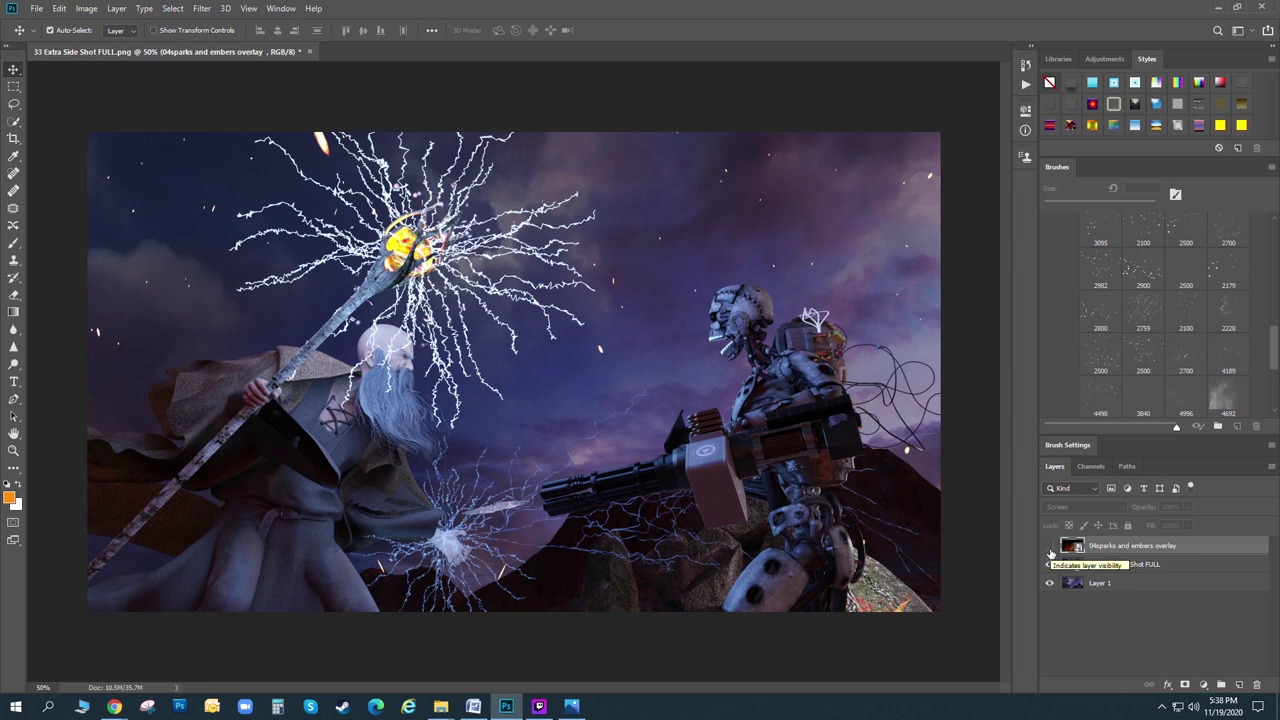
{"action": "left_click", "coordinate": [1050, 546]}
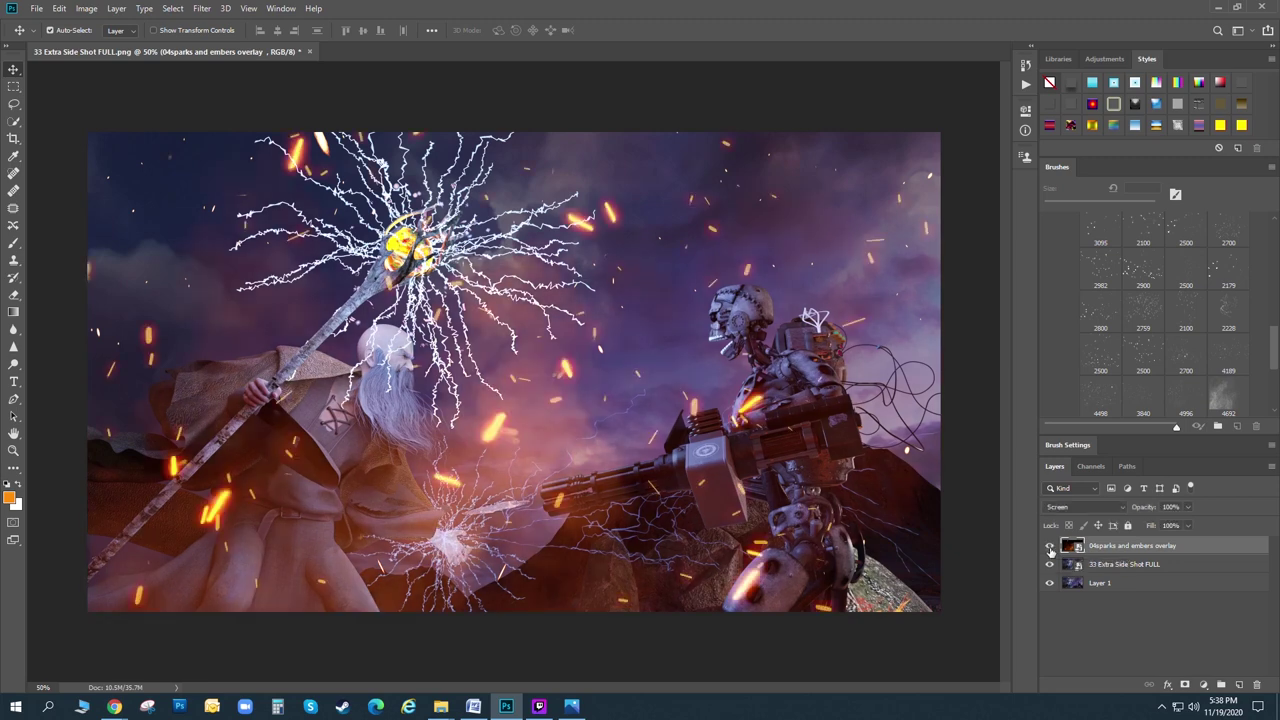
{"action": "left_click", "coordinate": [1050, 546]}
{"action": "left_click", "coordinate": [1050, 546]}
{"action": "left_click", "coordinate": [1050, 546]}
{"action": "left_click", "coordinate": [1050, 546]}
{"action": "left_click", "coordinate": [1050, 546]}
{"action": "left_click", "coordinate": [1050, 546]}
{"action": "left_click", "coordinate": [1050, 546]}
{"action": "left_click", "coordinate": [1049, 546]}
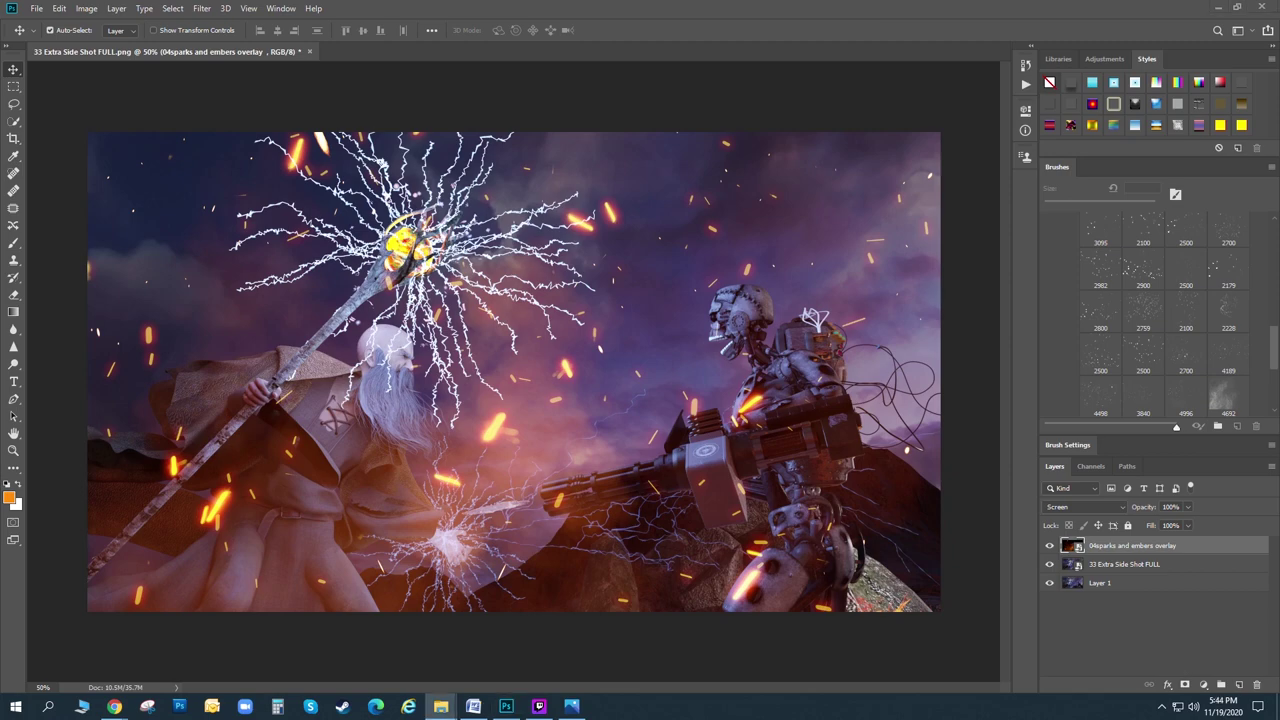
- Maximize Explorer, open the Ron's Sparks and Embers Overlays folder, then return to the parent folder
{"action": "left_click_drag", "start_coordinate": [1100, 6], "coordinate": [786, 8]}
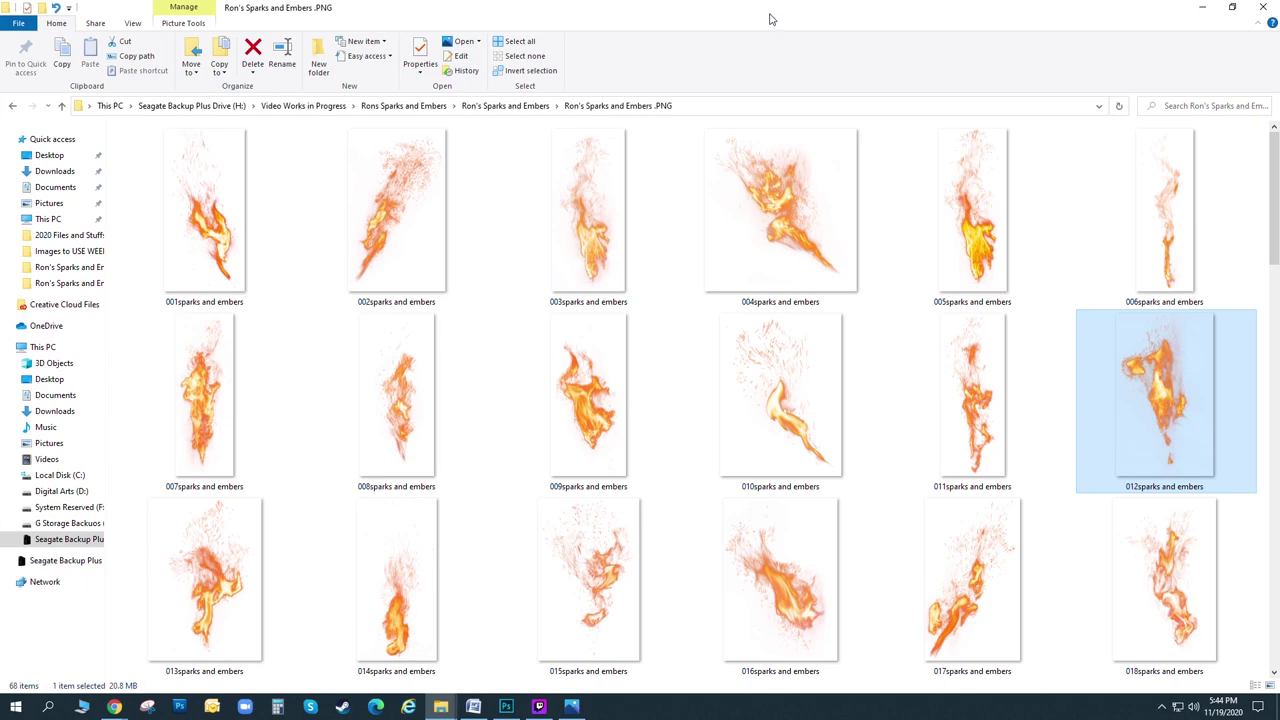
{"action": "left_click", "coordinate": [521, 105]}
{"action": "double_click", "coordinate": [250, 165]}
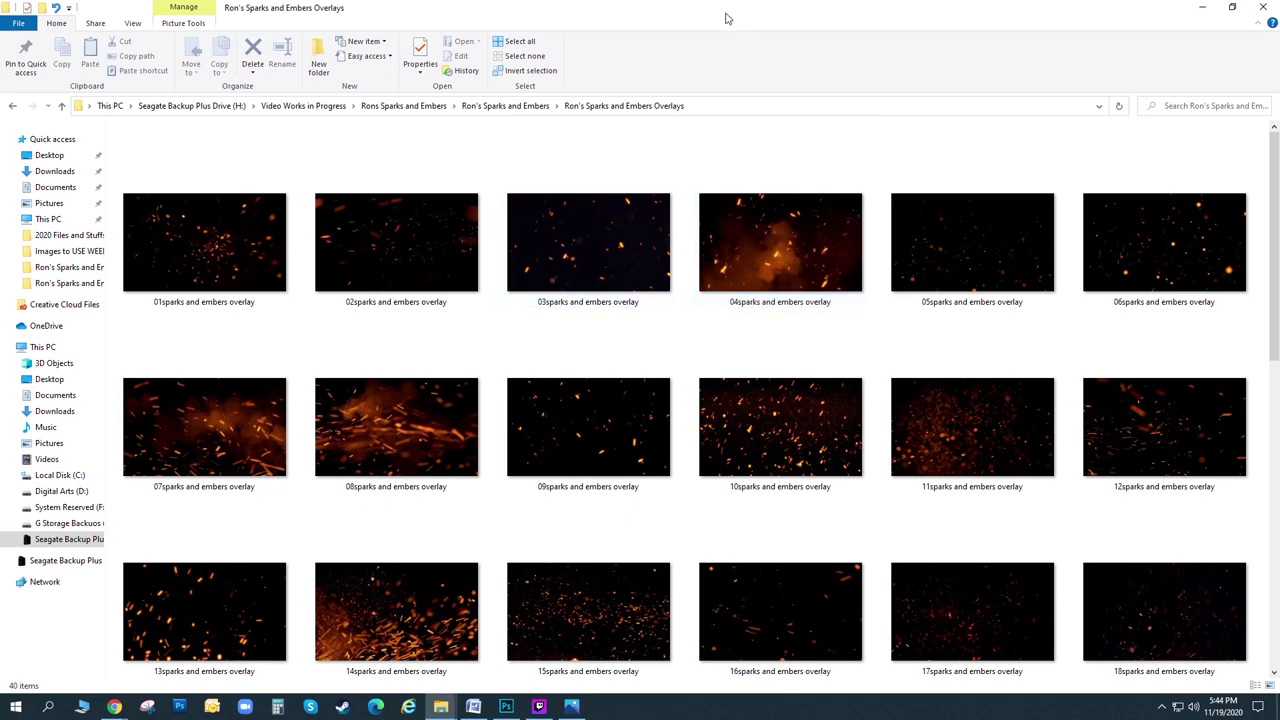
{"action": "left_click", "coordinate": [510, 105]}
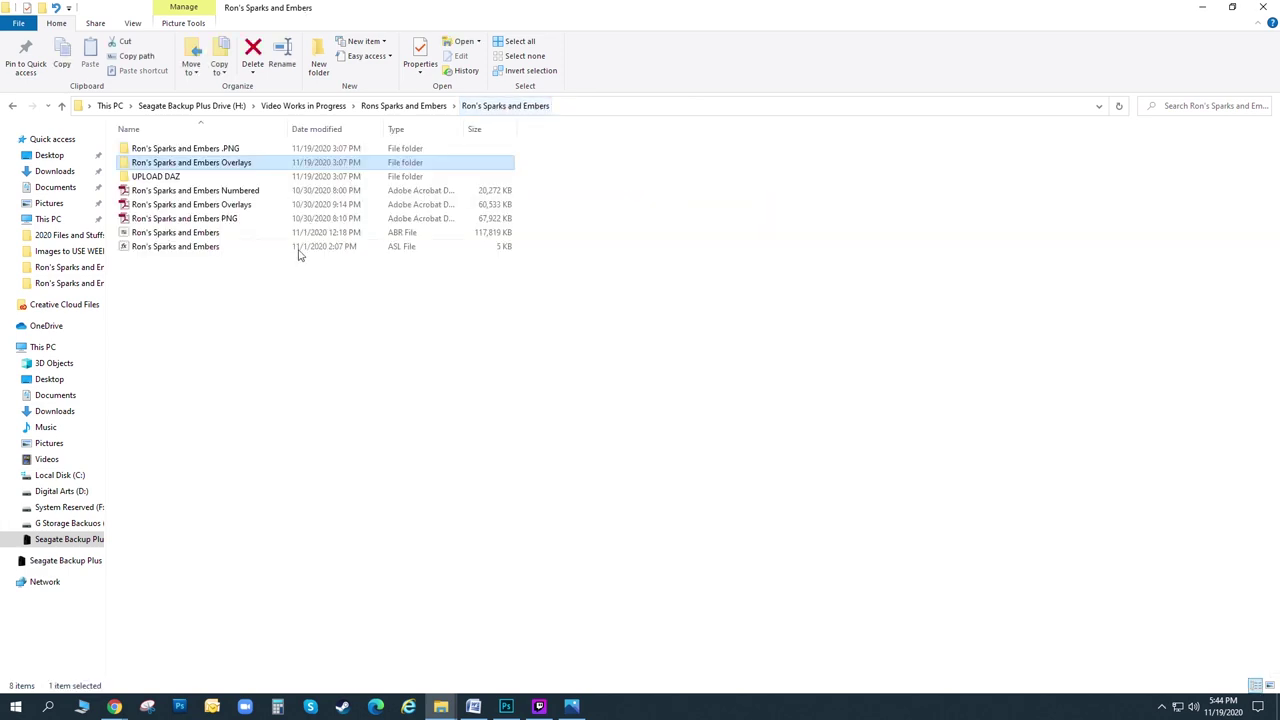